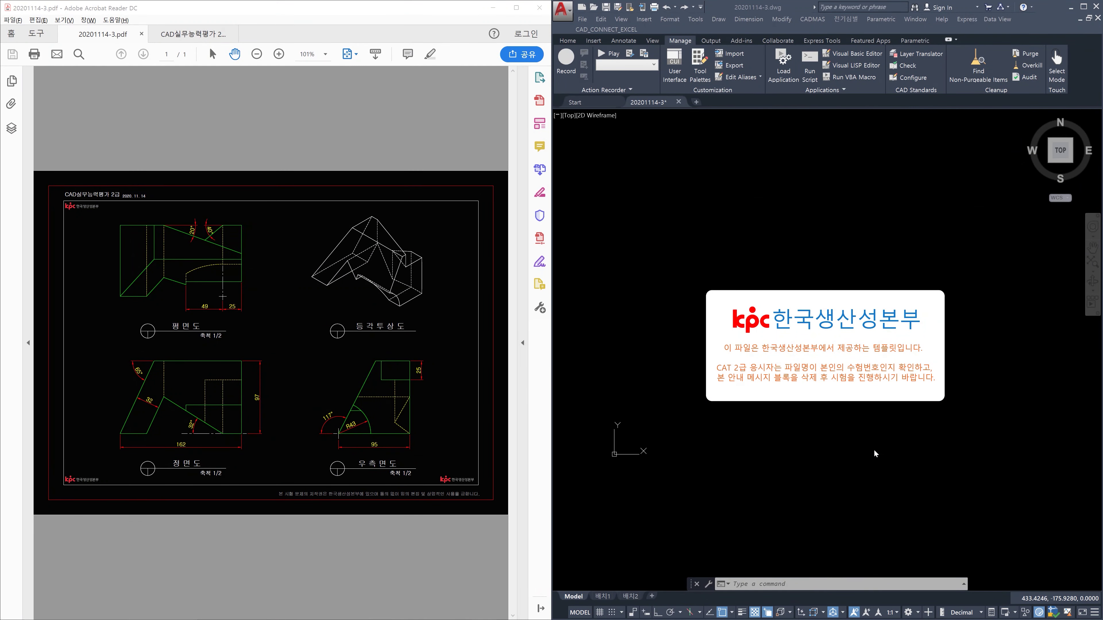
Step: Switch to the CAD exam guide PDF and examine the layer table on page 2 at a larger zoom
click(874, 450)
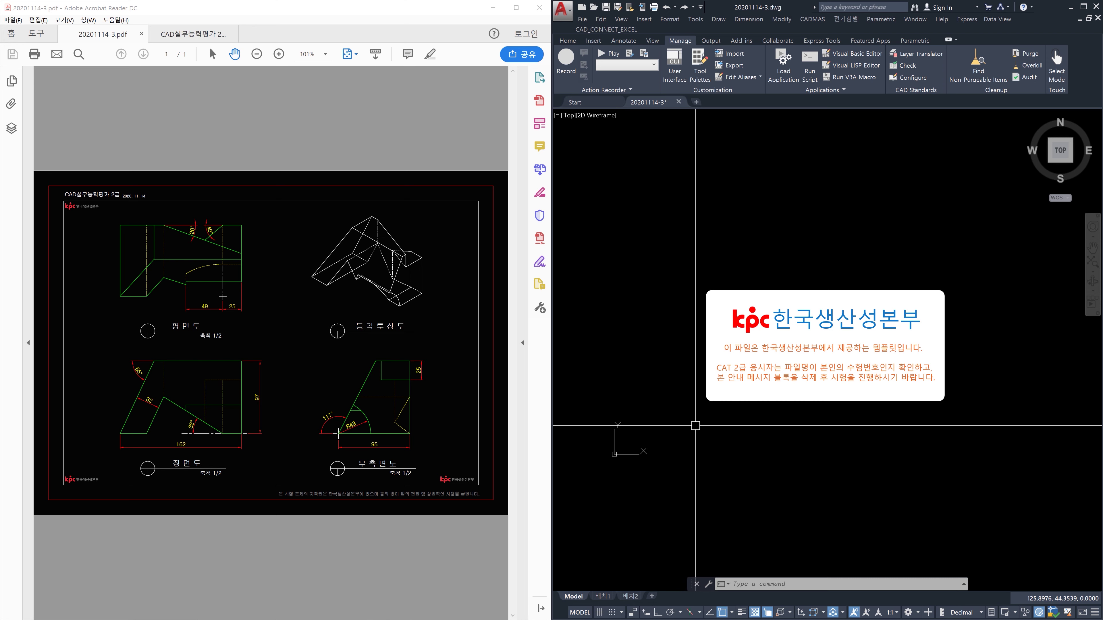
click(201, 38)
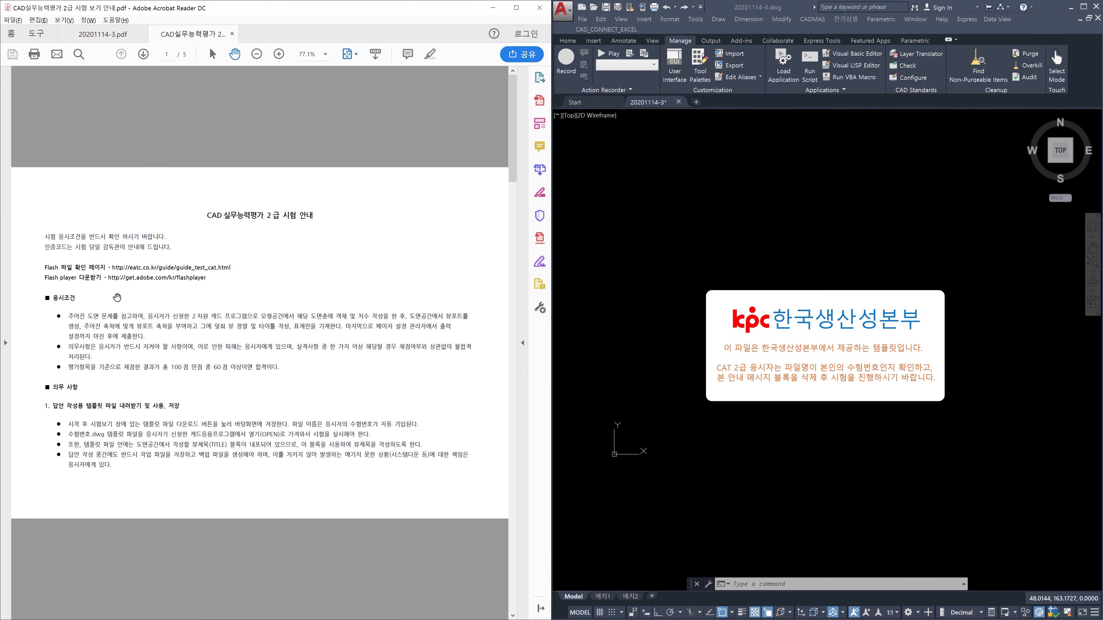
scroll(167, 395, down, 1)
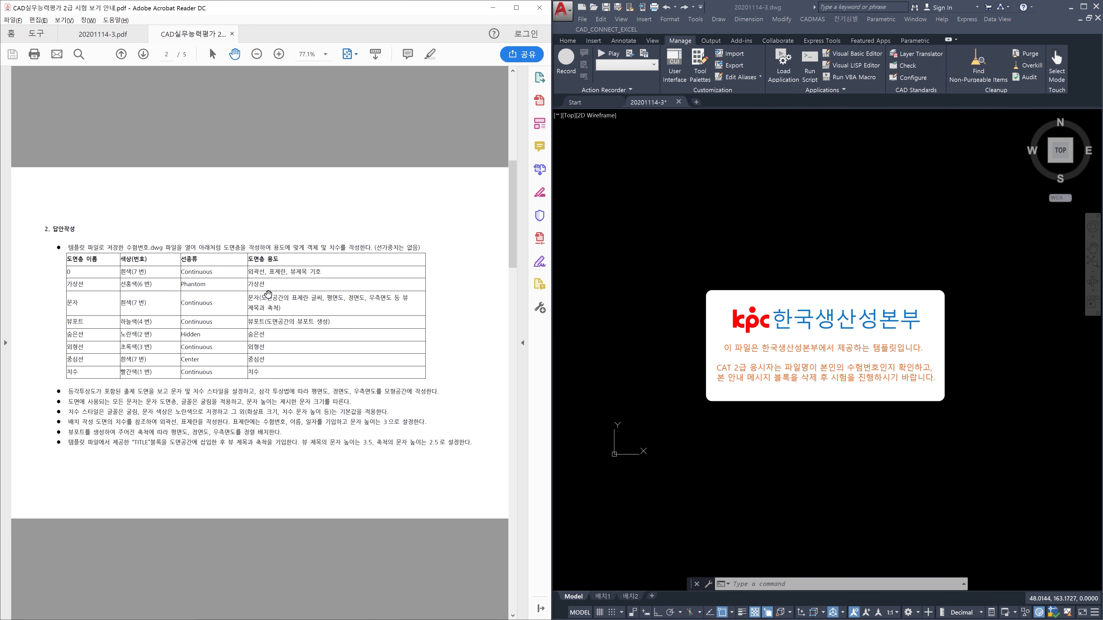
ctrl+scroll(271, 296, up, 1)
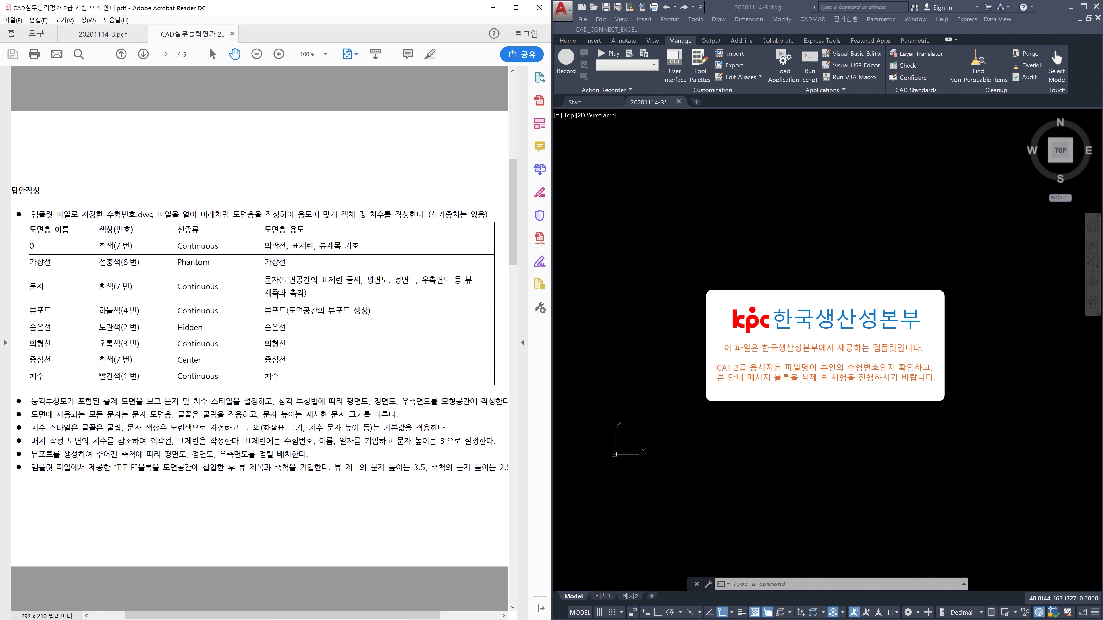
Step: Switch to AutoCAD, open the layer manager and create a new layer named 가상선
click(719, 282)
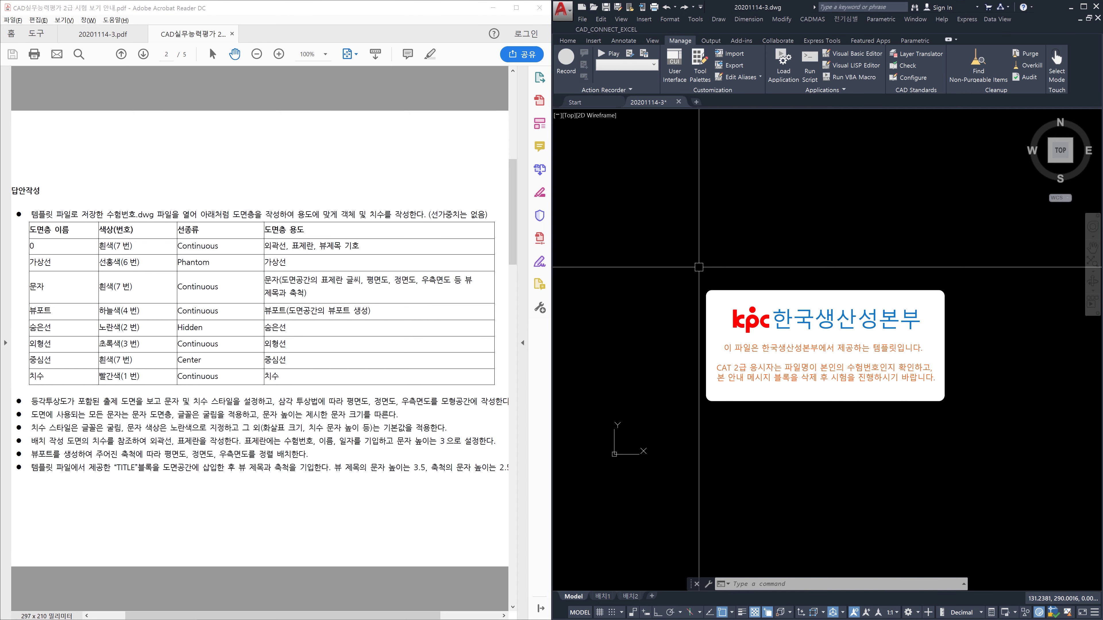
text(la)
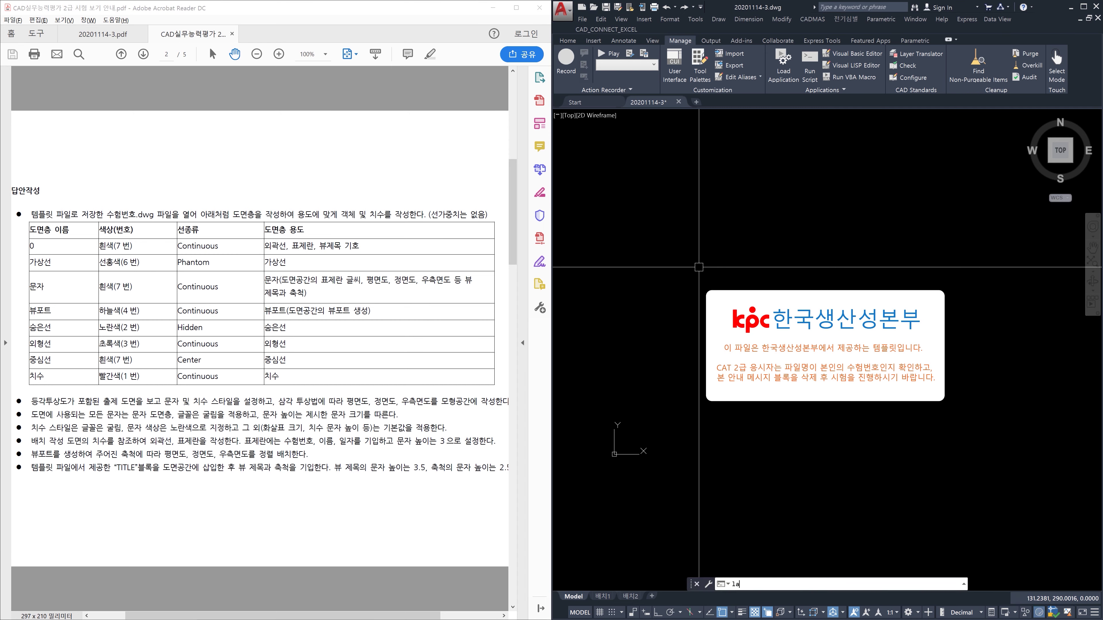
key(Return)
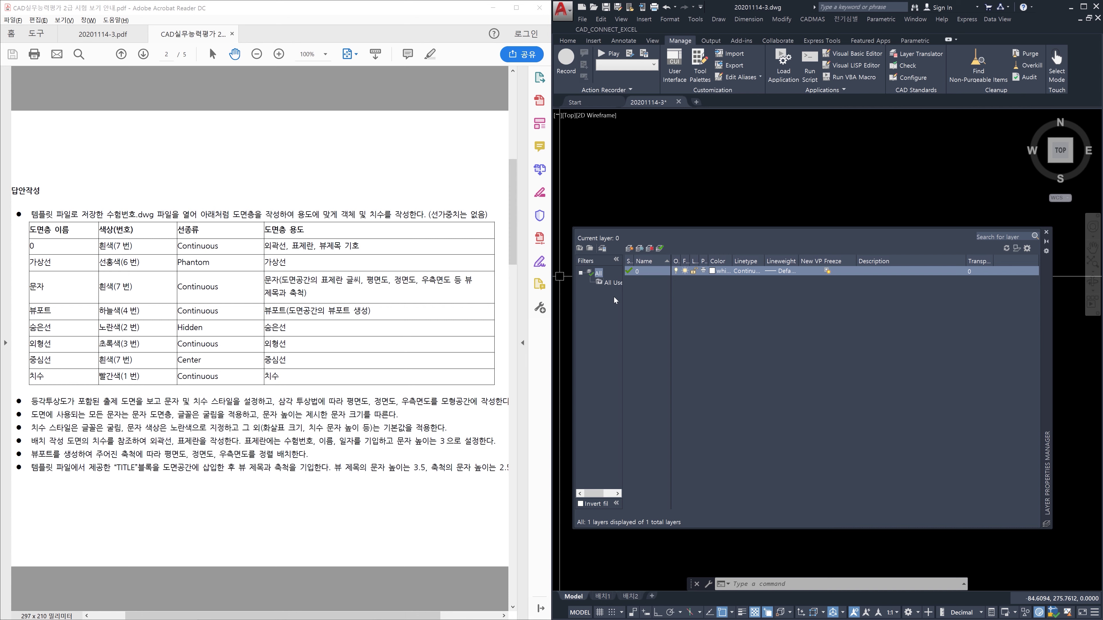
click(654, 272)
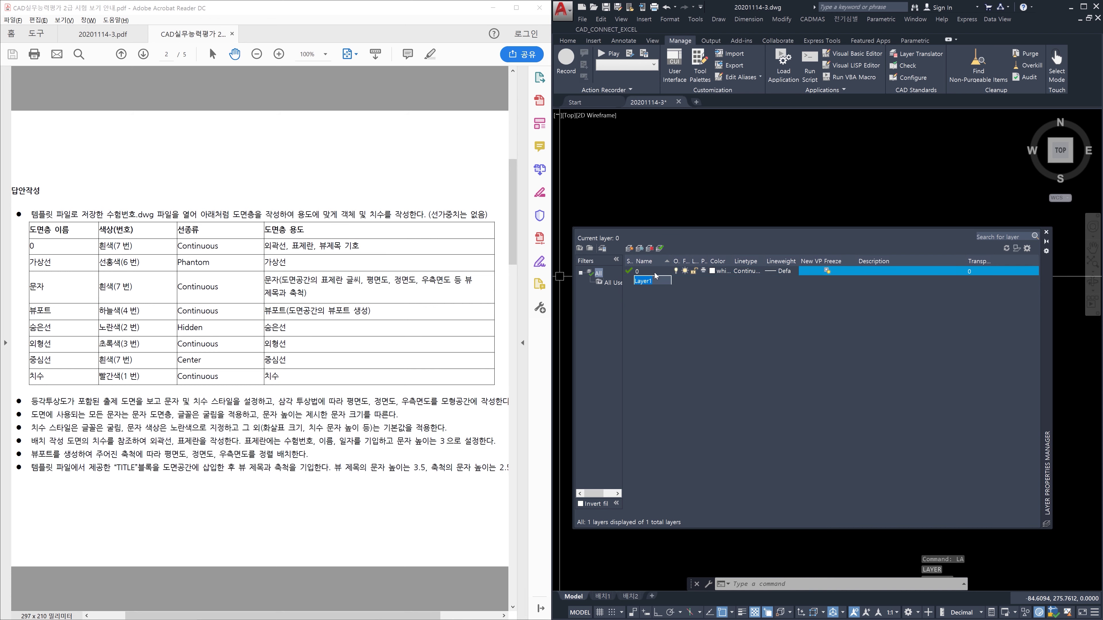
key(alt+n)
text(외형ㅅ)
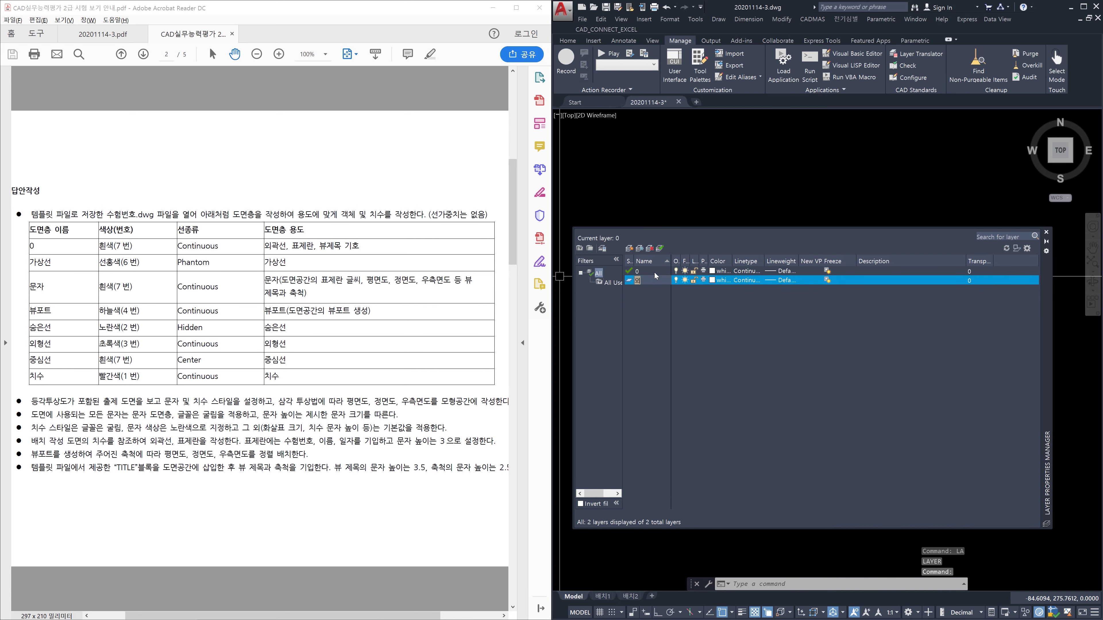
key(BackSpace)
key(BackSpace)
key(BackSpace)
text(가시)
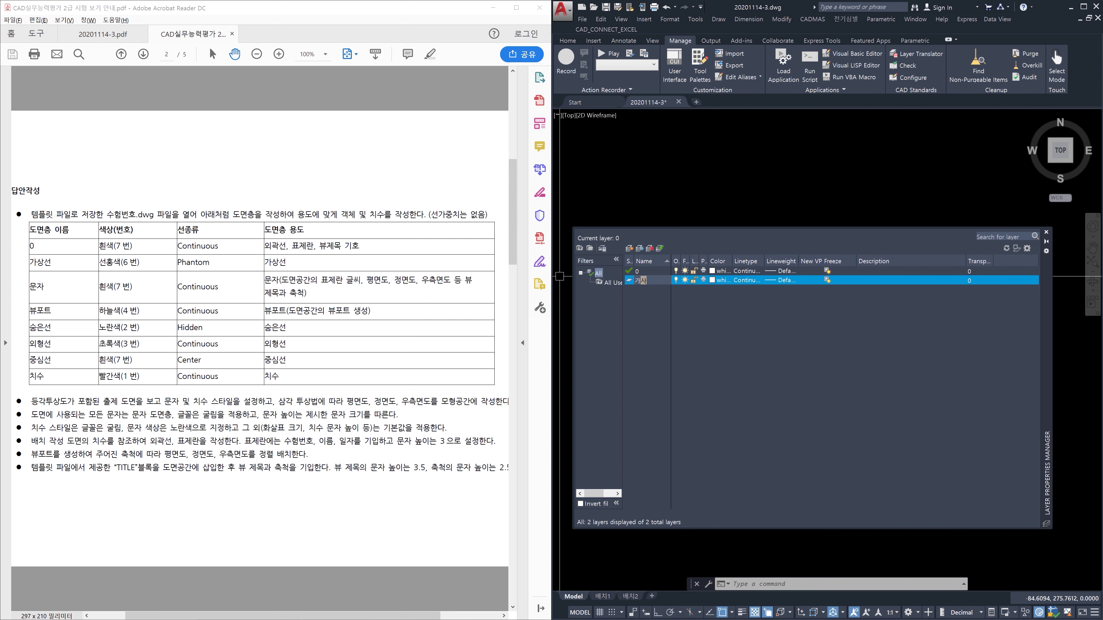
text(선)
key(Return)
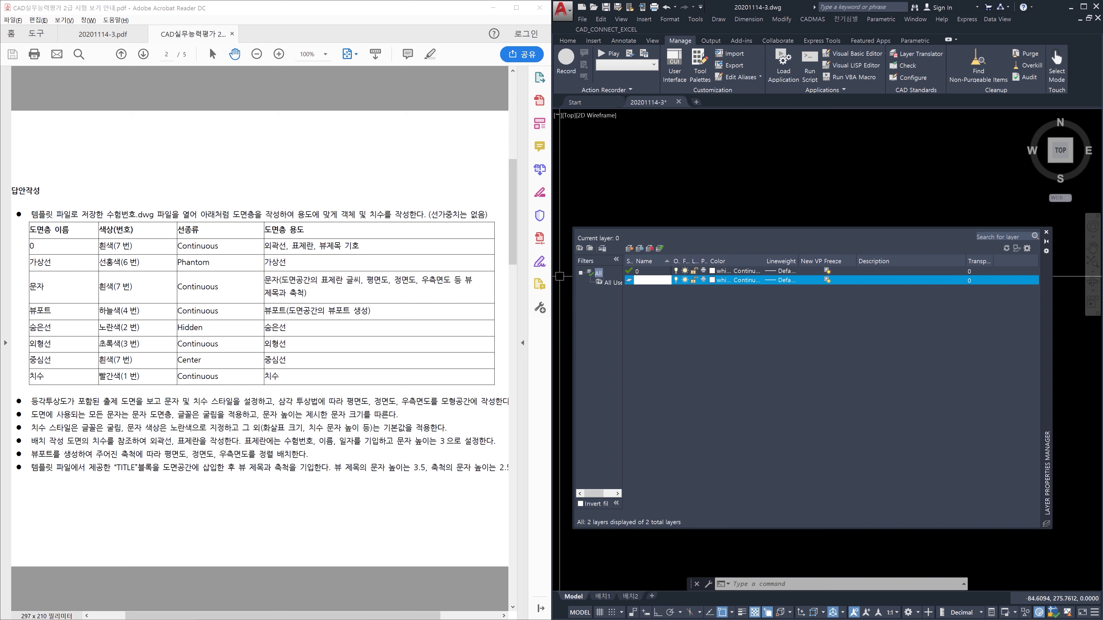
Step: Create two more layers named 문자 and 뷰포트
key(alt+n)
text(문자)
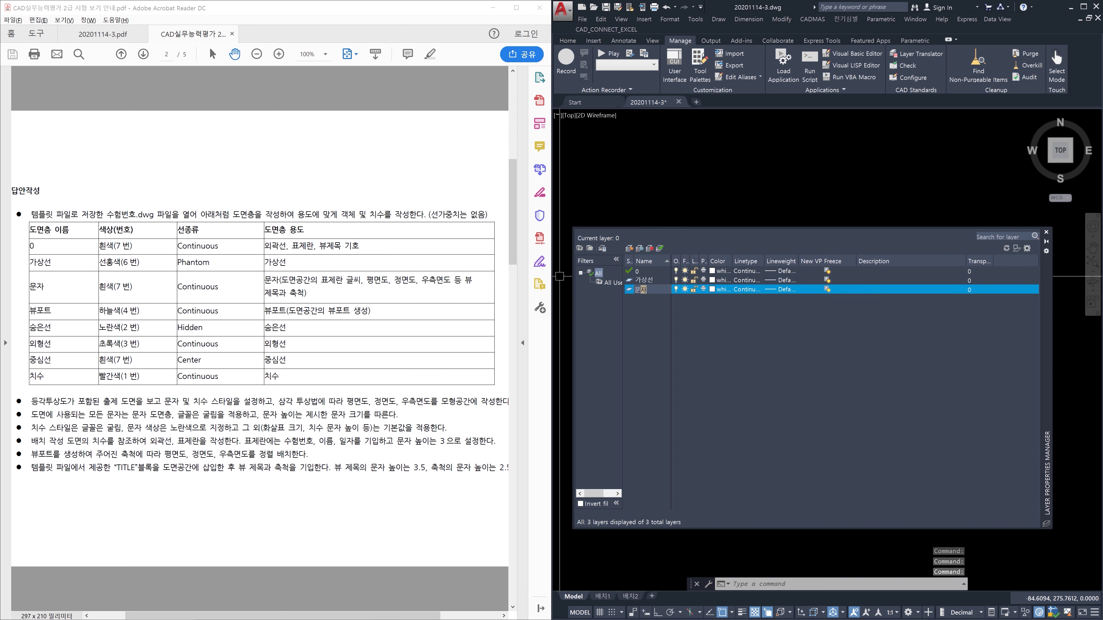
key(Return)
key(alt+n)
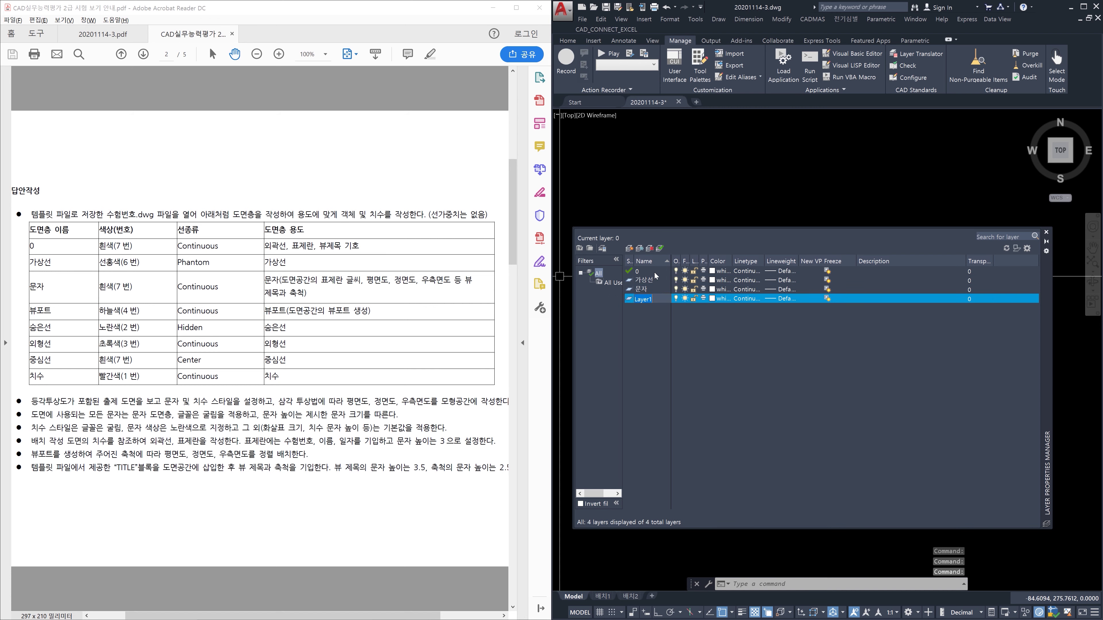
text(뷰포트)
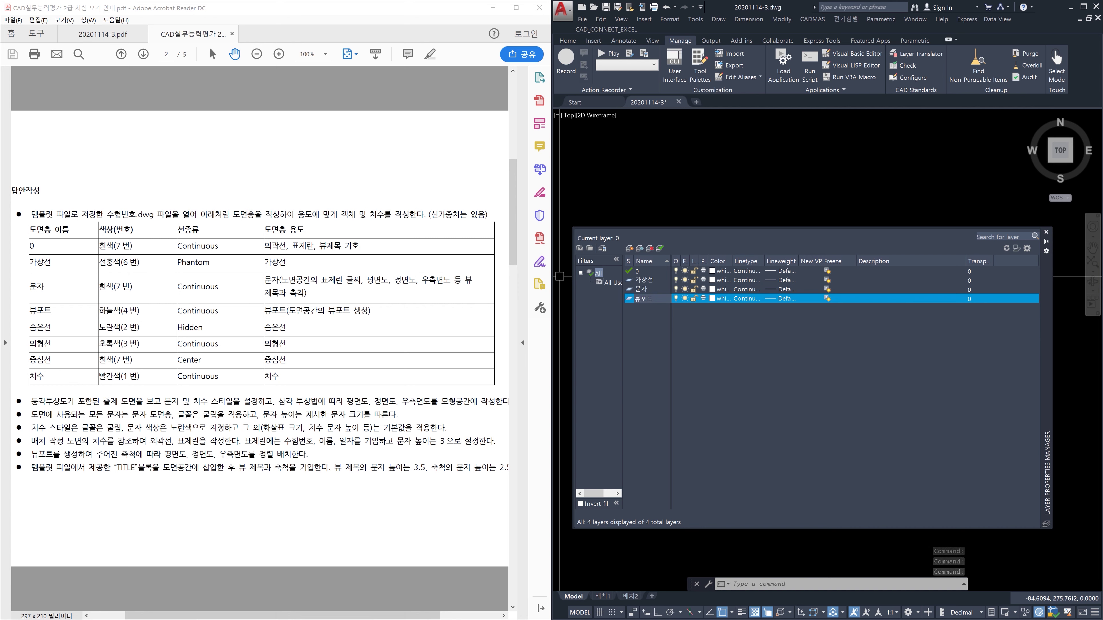
key(Return)
Step: Add layers named 숨은선 and 외형선 to the layer list
key(alt+n)
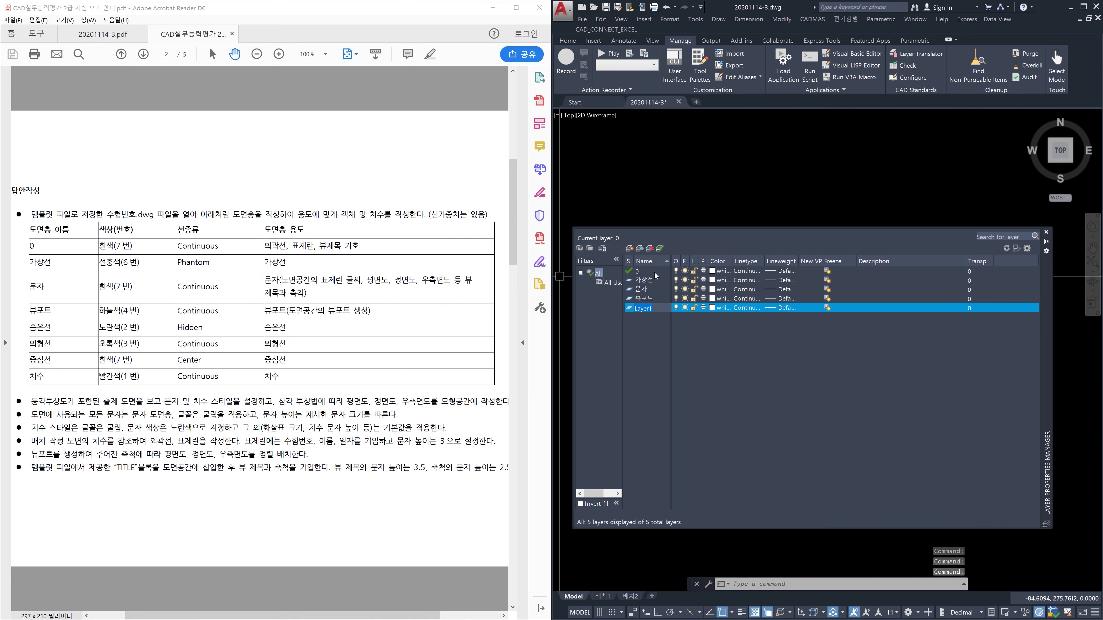
text(수)
text(은선)
key(Return)
key(alt+n)
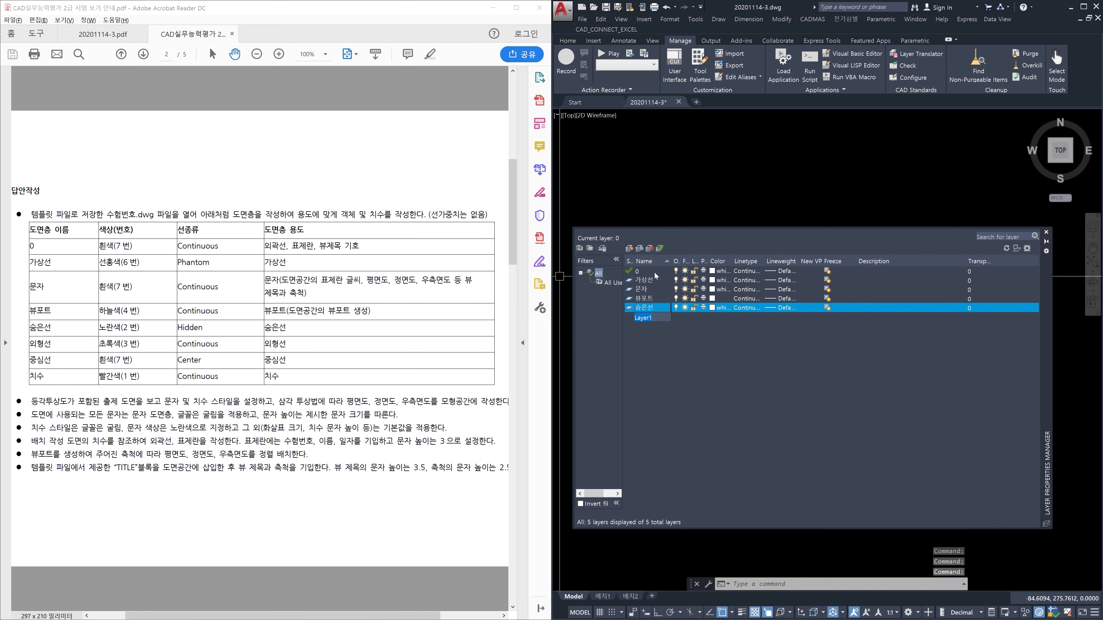
text(외)
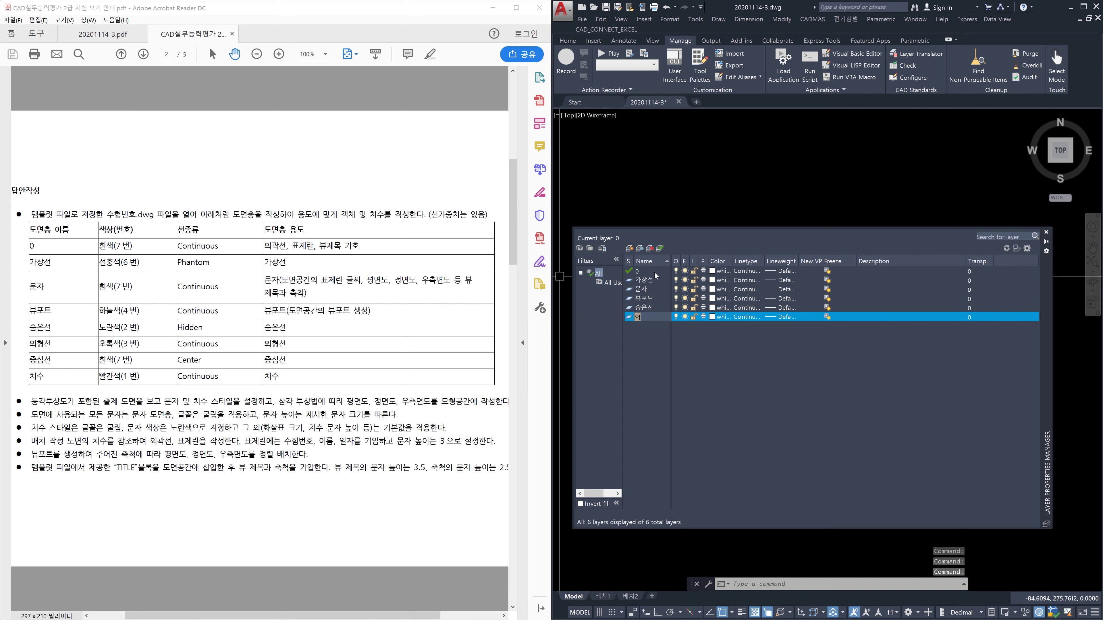
text(형선)
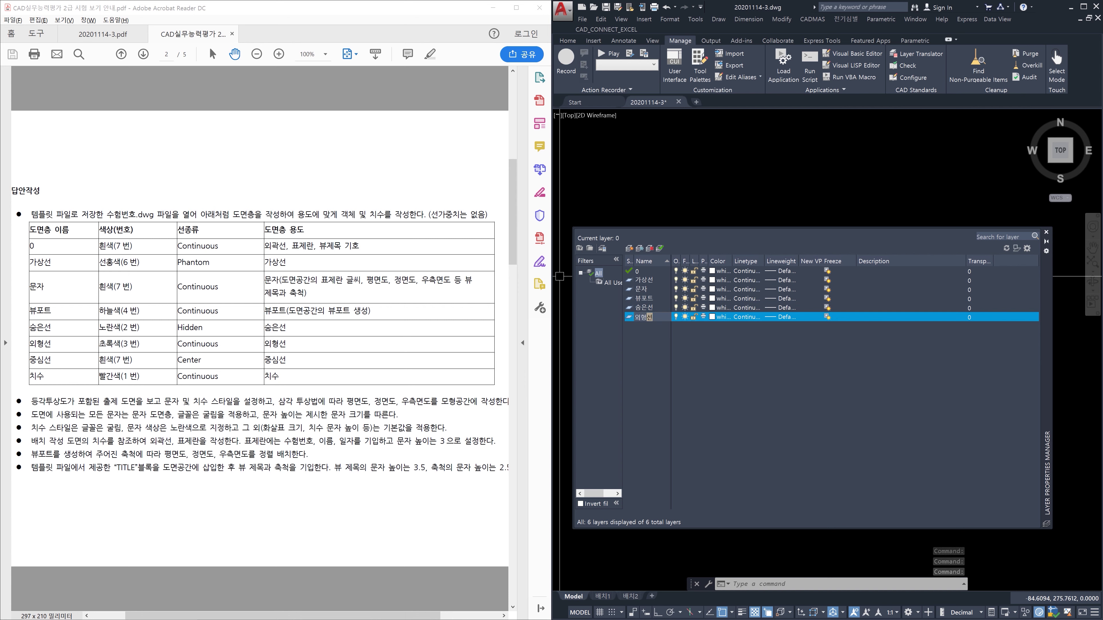
key(Return)
Step: Add the last two layers from the exam table, named 중심선 and 치수
key(alt+n)
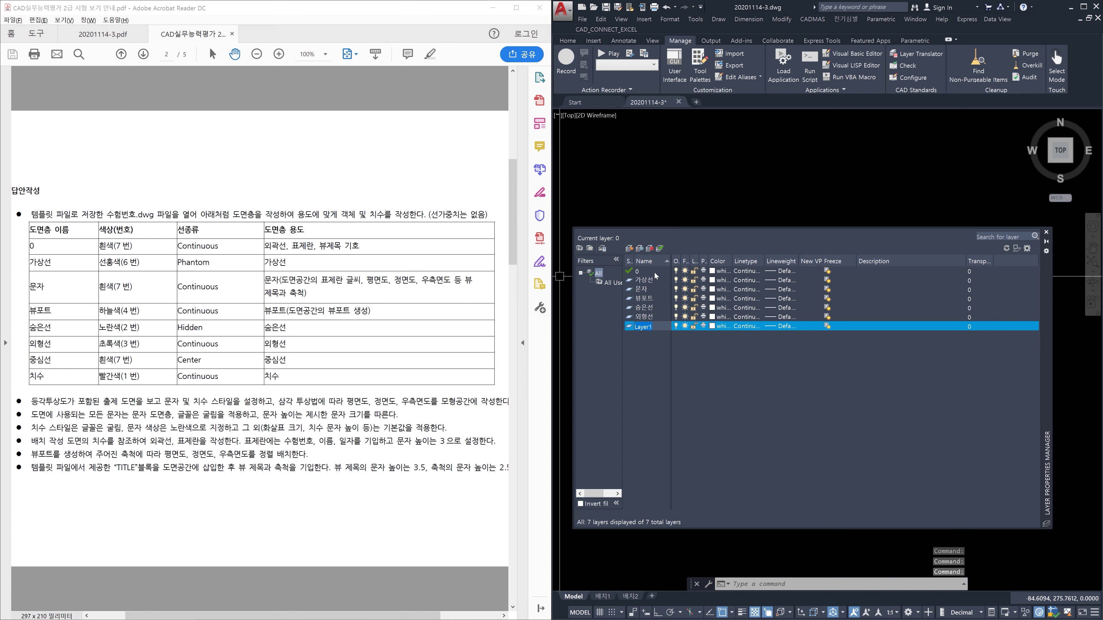
text(중심선)
key(Return)
key(alt+n)
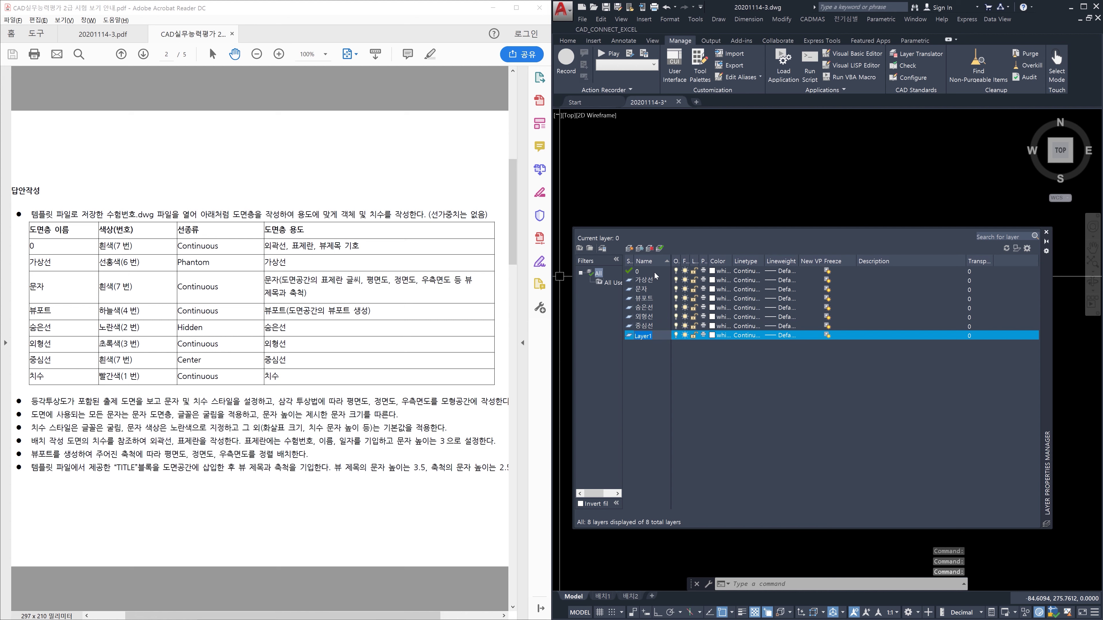
text(치수)
key(Return)
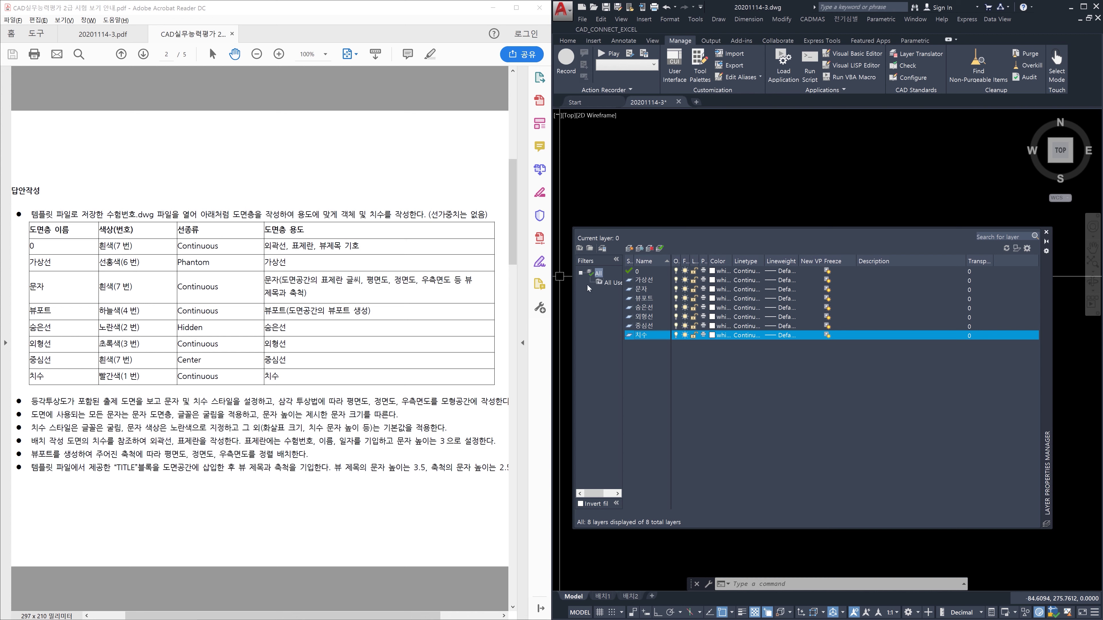
Step: Set the 가상선 layer's colour to 6 (magenta) and the 뷰포트 layer's colour to 4 (cyan)
click(719, 280)
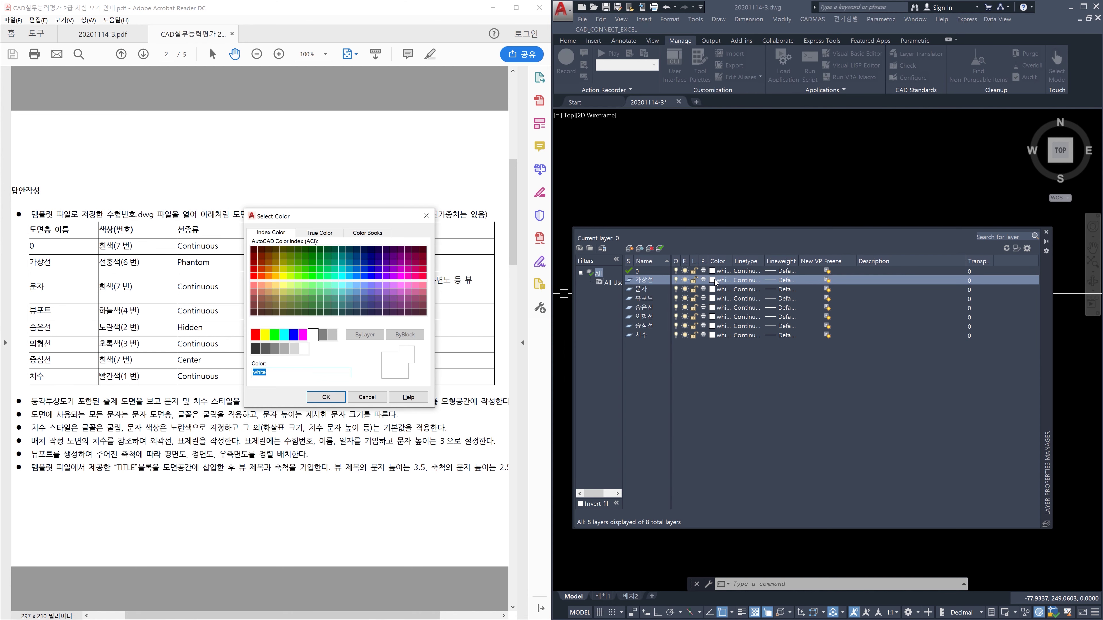
text(6)
key(Return)
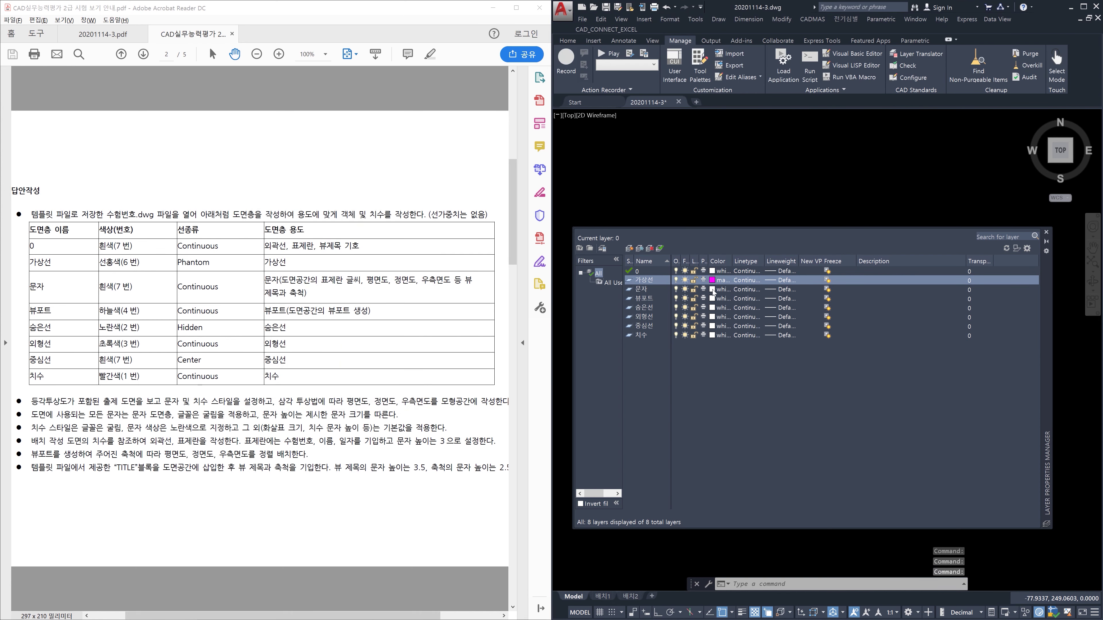
click(713, 298)
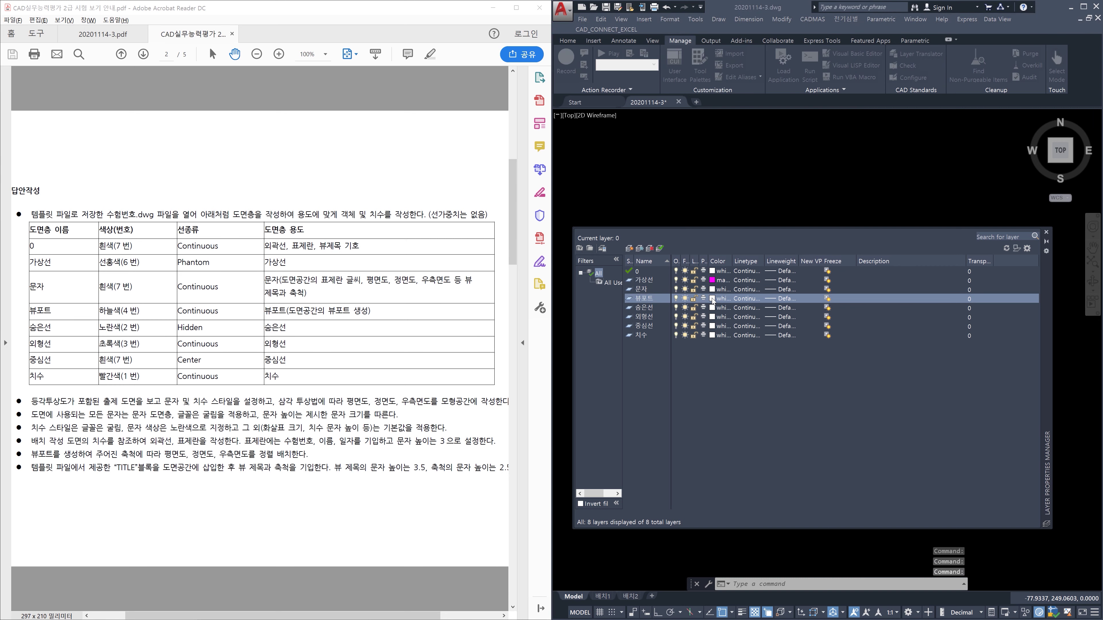
text(4)
key(Return)
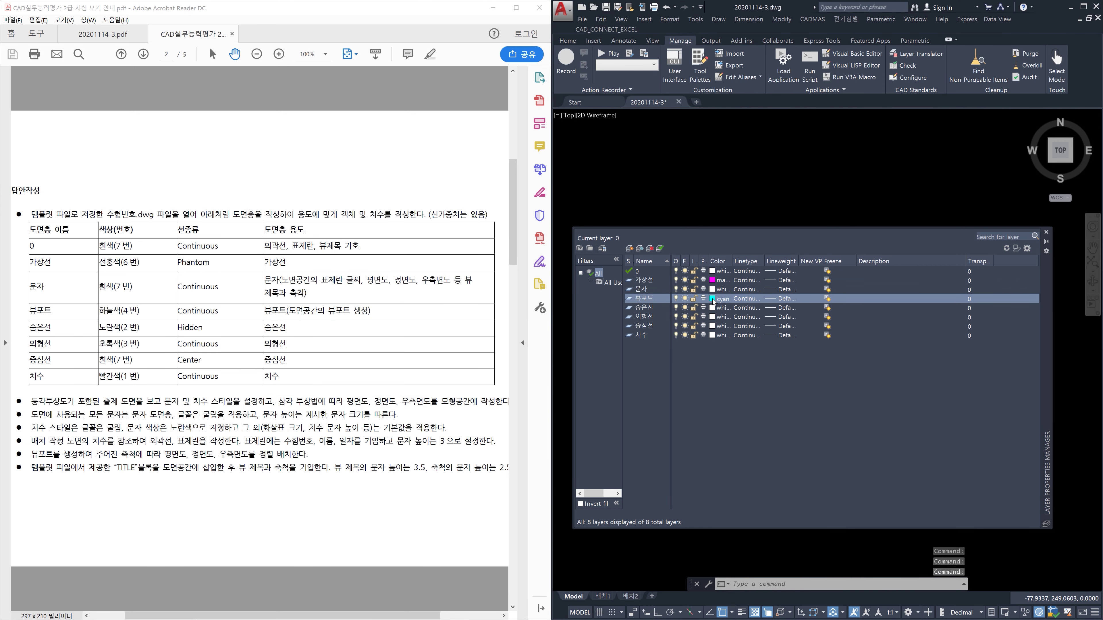
Step: Set the 숨은선 layer's colour to 2 (yellow) and the 외형선 layer's colour to 3 (green)
click(712, 308)
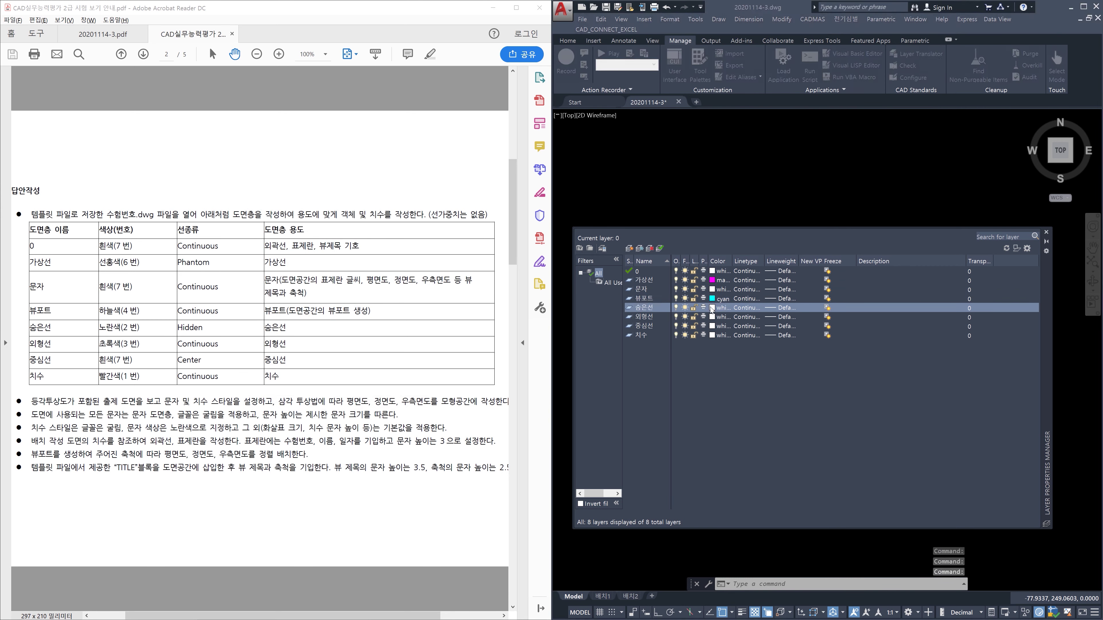
text(2)
key(Return)
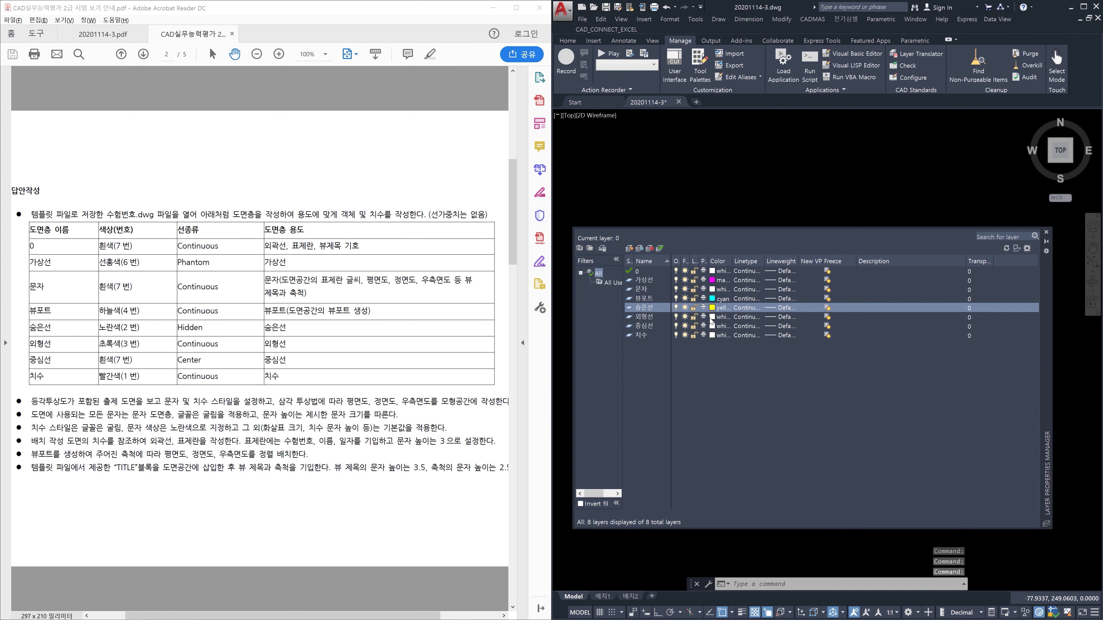
click(712, 317)
text(3)
key(Return)
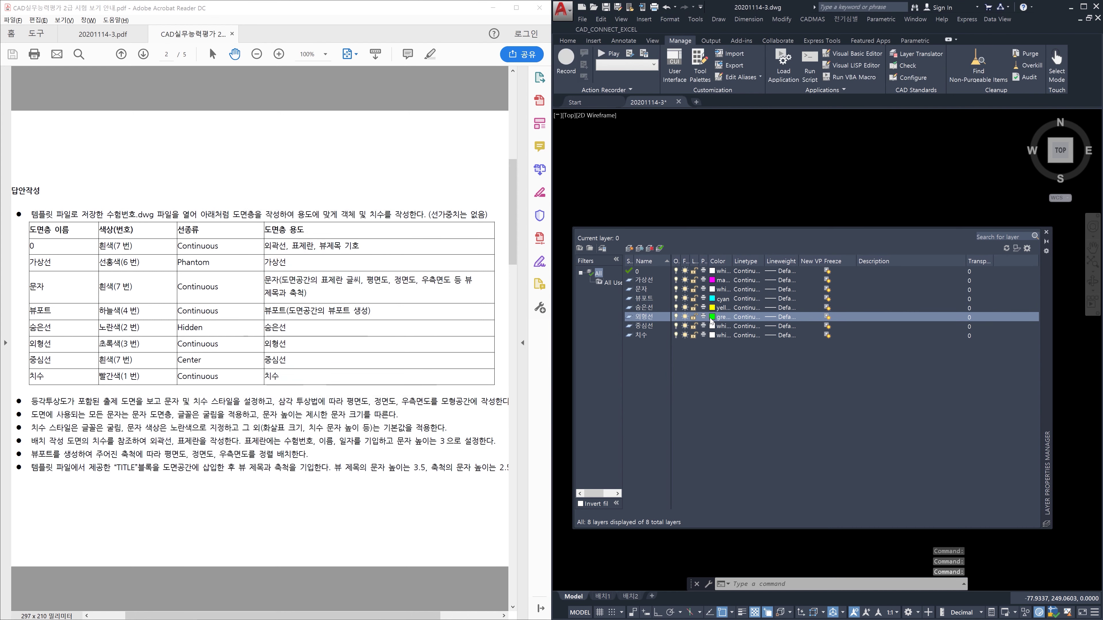
Step: Set the 치수 layer's colour to 1 (red)
click(711, 337)
text(1)
key(Return)
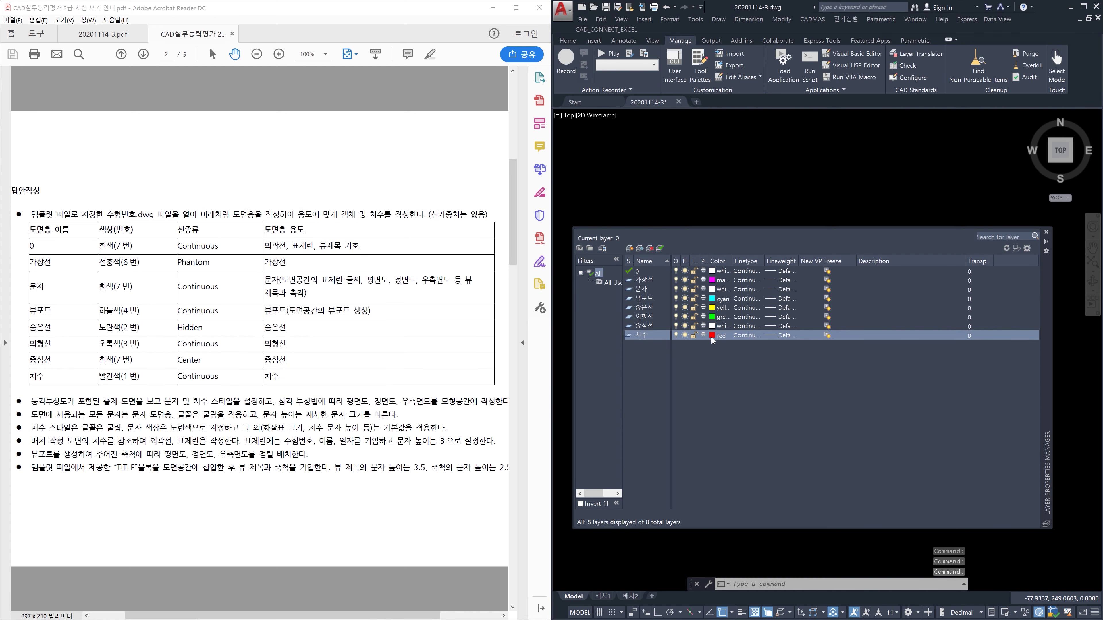
Step: Assign the PHANTOM linetype to the 가상선 layer, checking the linetypes available for loading on the way
click(745, 279)
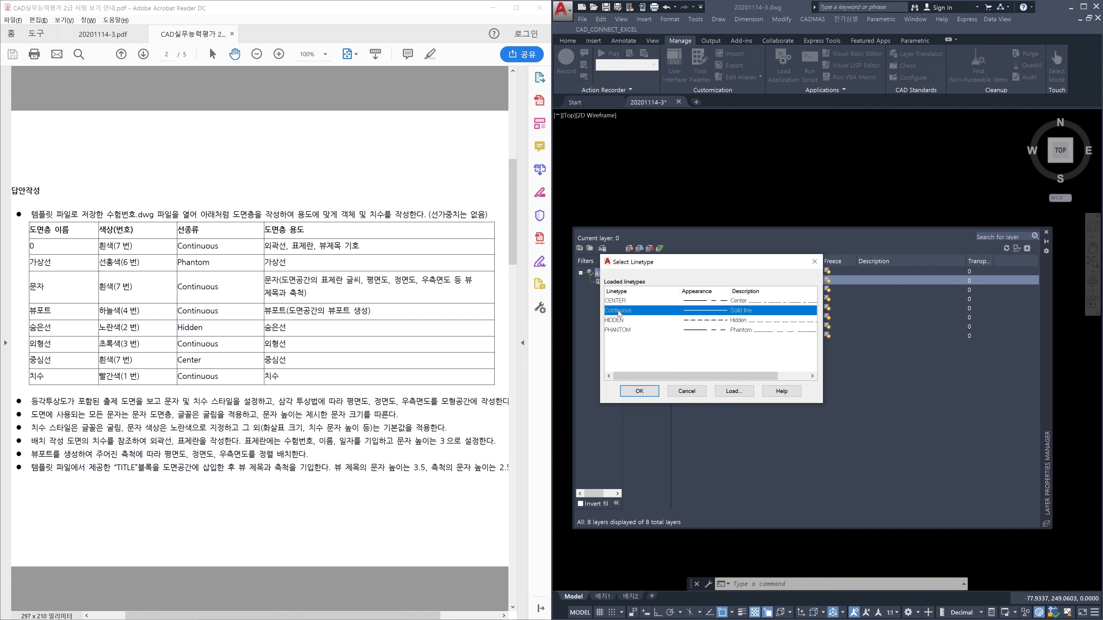
click(733, 390)
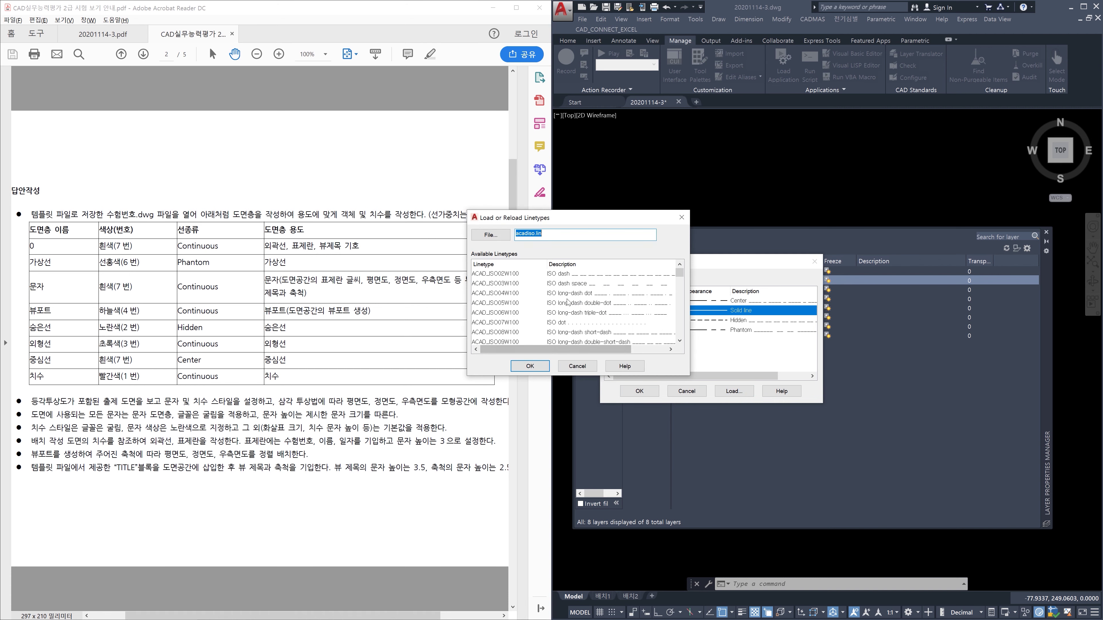
mouse_move(680, 273)
mouse_down()
mouse_move(677, 360)
mouse_move(679, 276)
mouse_up()
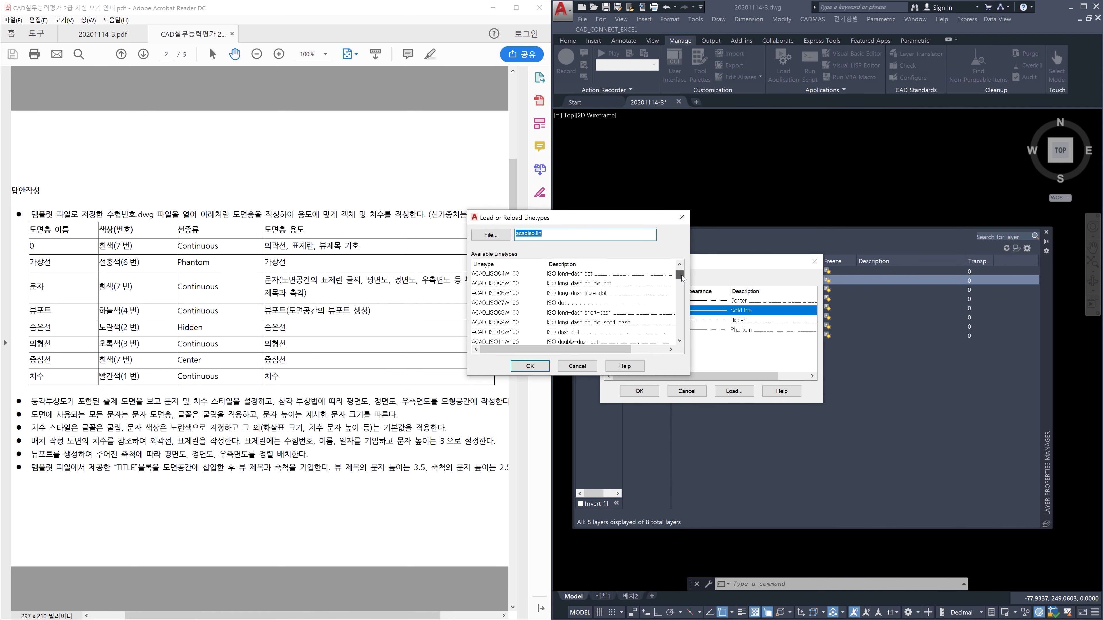
click(590, 369)
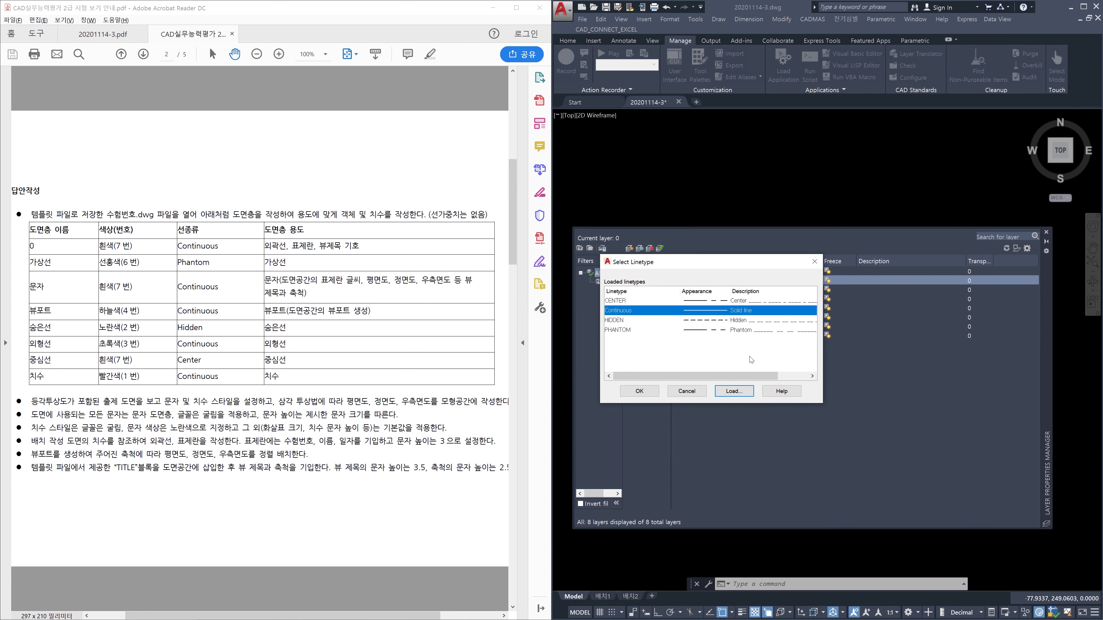
click(622, 331)
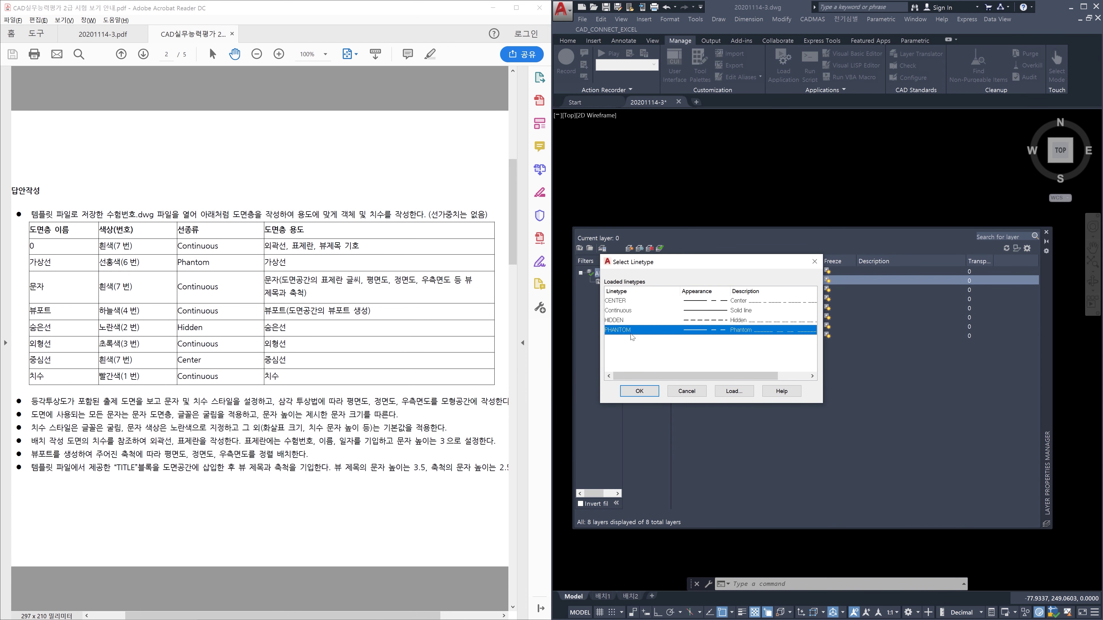
click(639, 391)
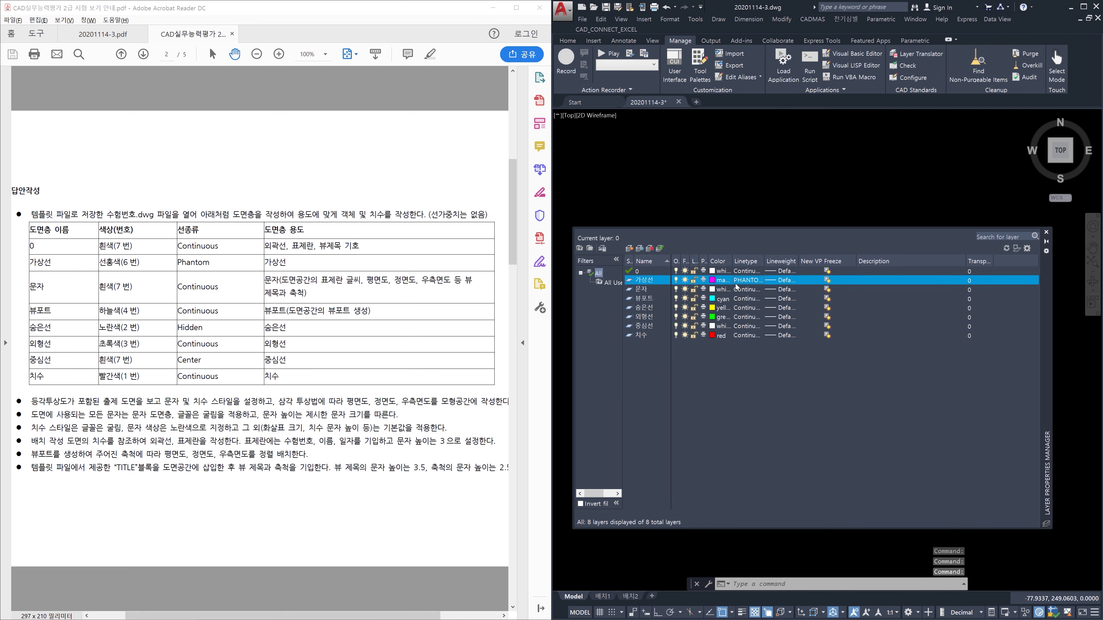
Step: Assign the HIDDEN linetype to the 숨은선 layer and the CENTER linetype to the 중심선 layer, and close the layer manager
click(749, 308)
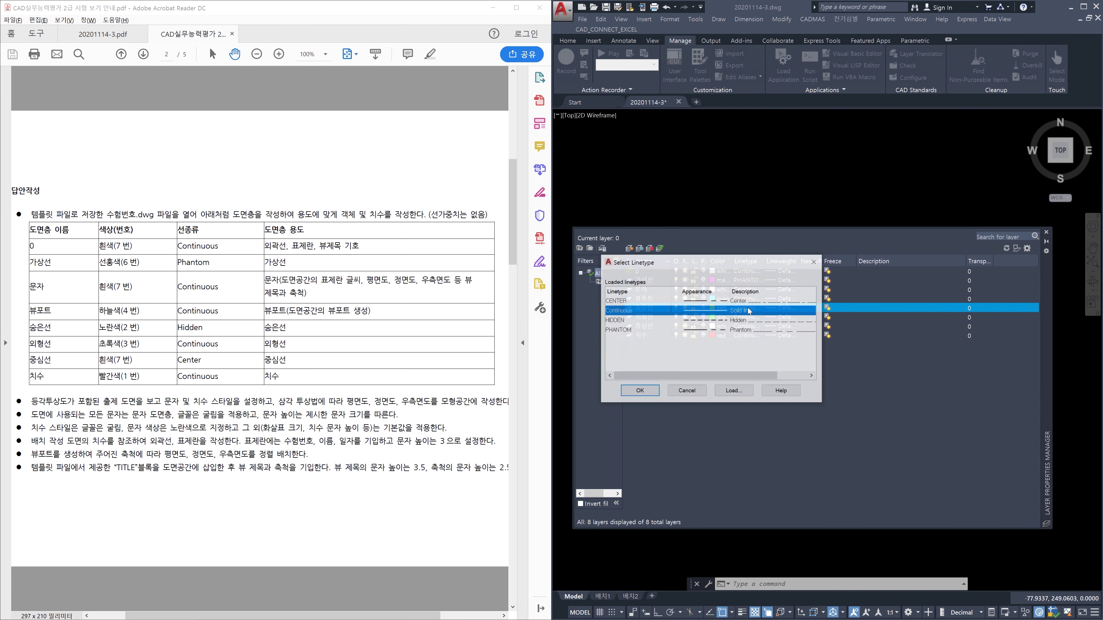
click(618, 320)
click(639, 391)
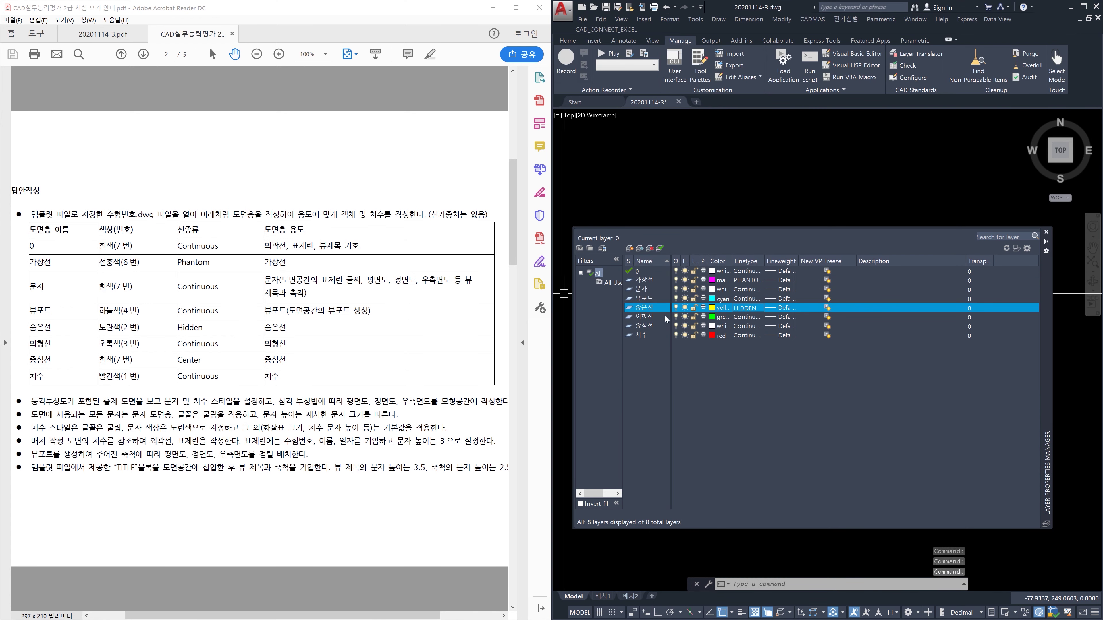
click(748, 326)
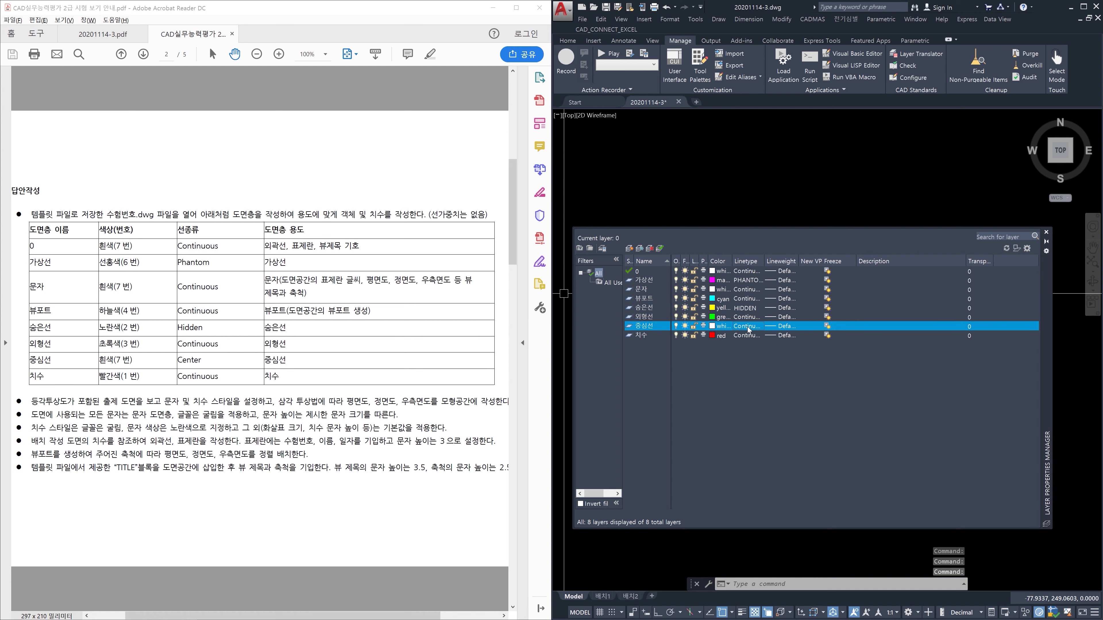
click(625, 301)
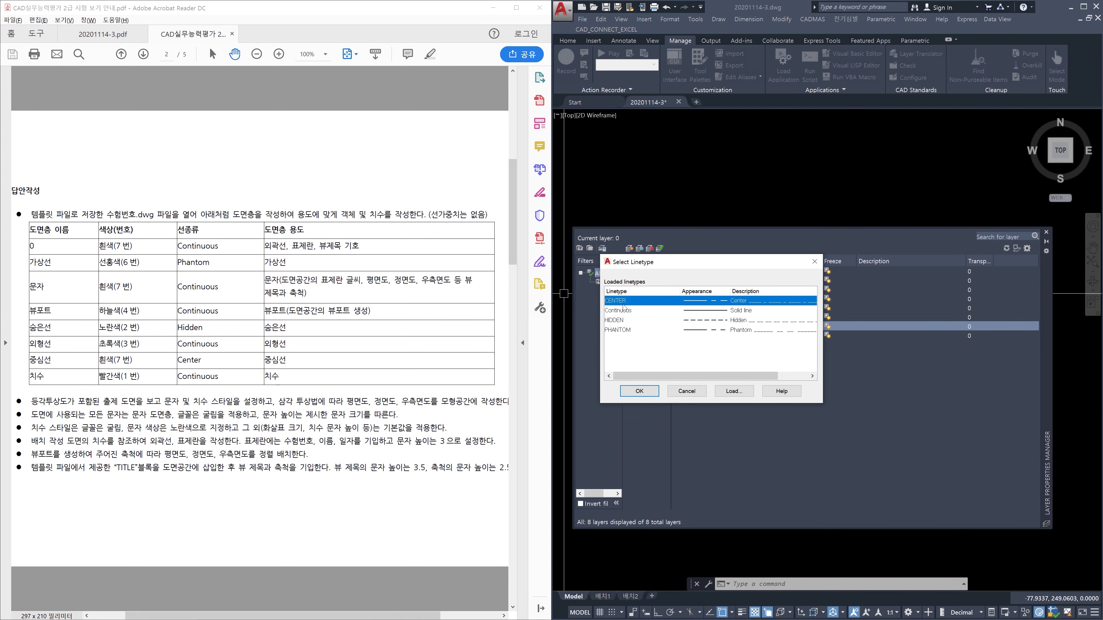
click(650, 392)
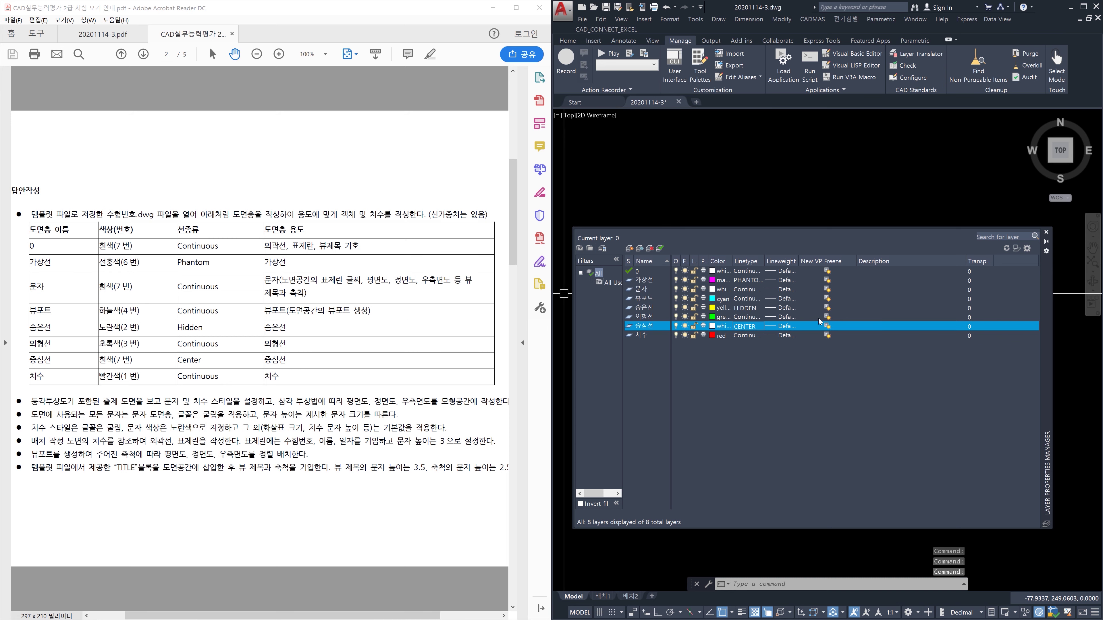
click(1046, 232)
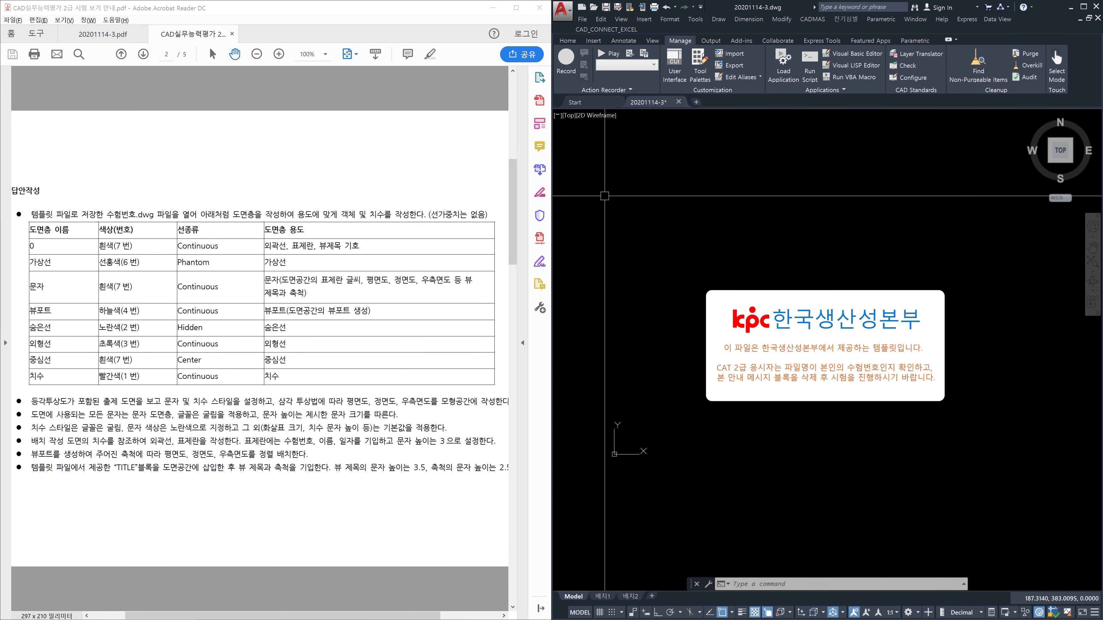
Step: Show the 20201114-3.pdf exam drawing in Acrobat Reader, and delete the template notice block from the AutoCAD model space
click(86, 37)
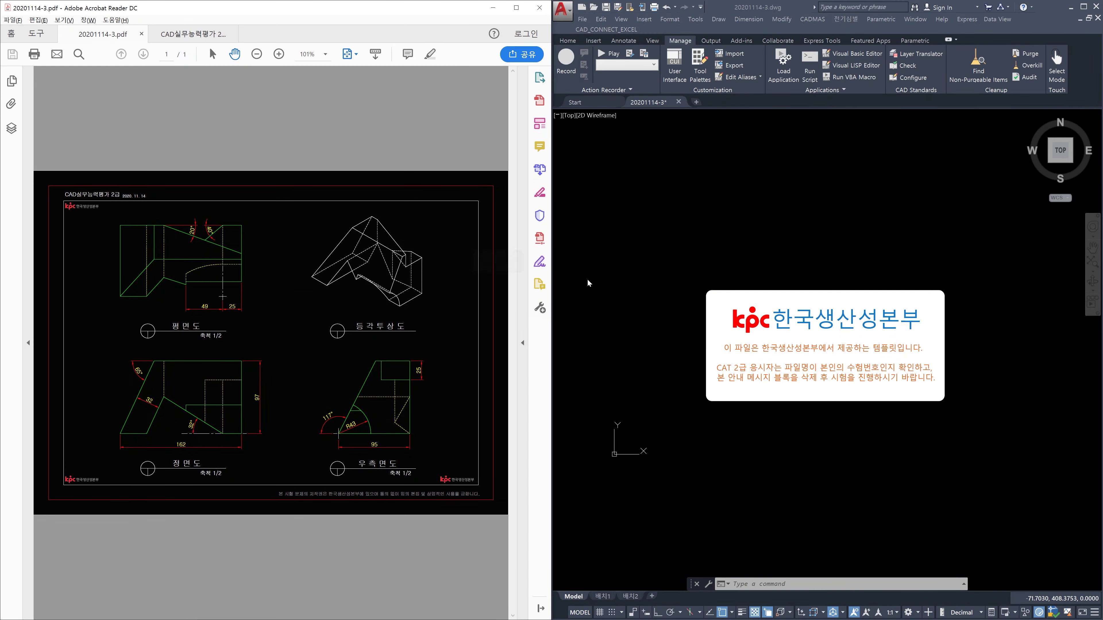
click(687, 325)
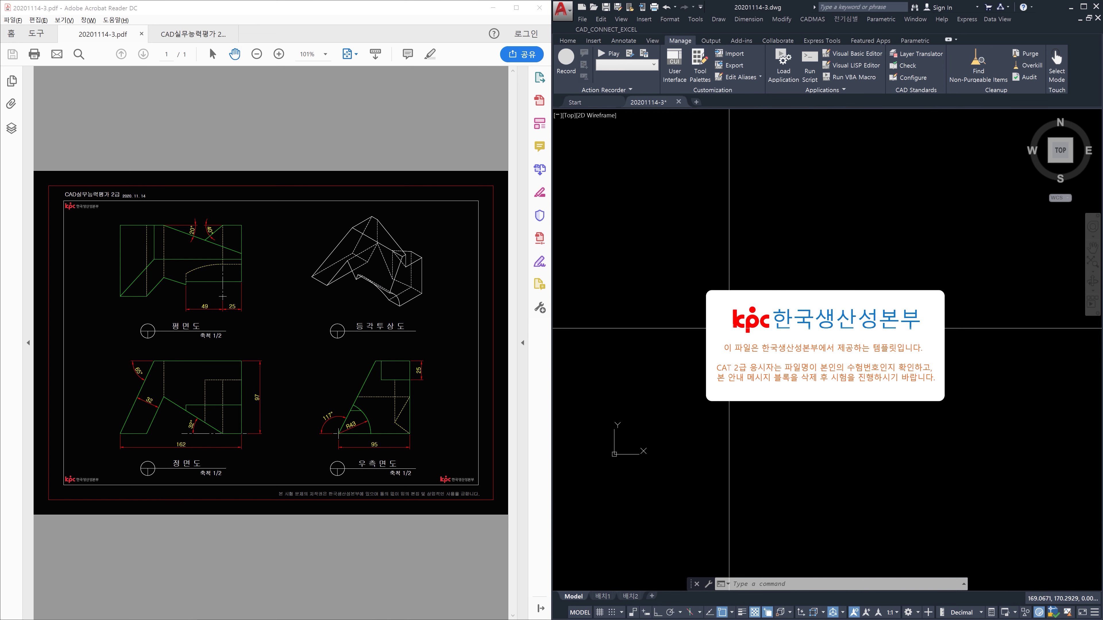
click(680, 268)
click(953, 419)
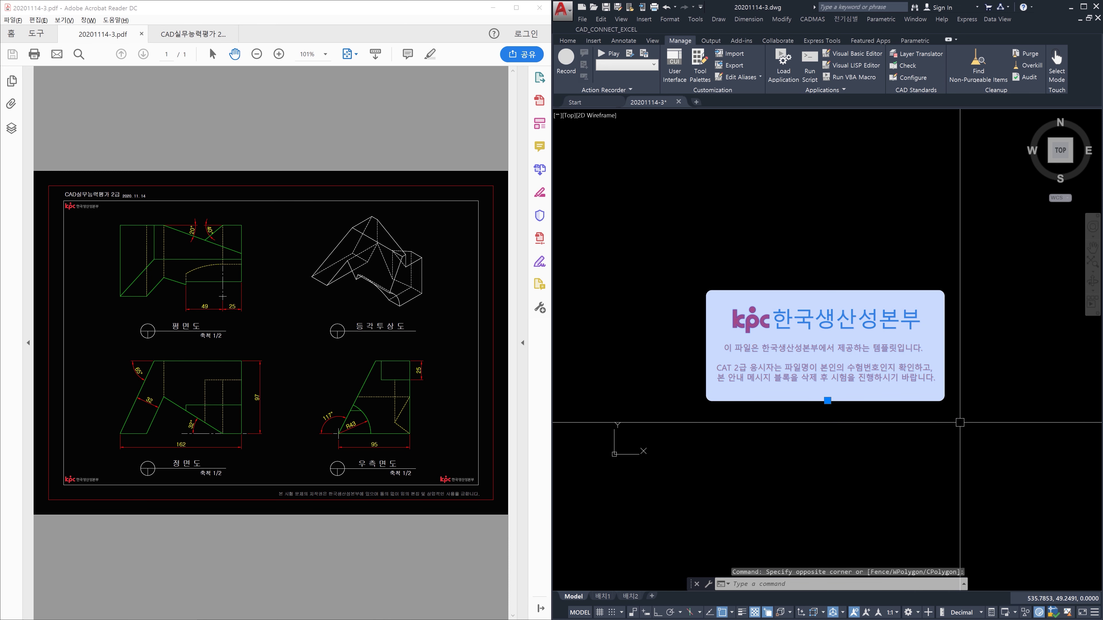
key(Delete)
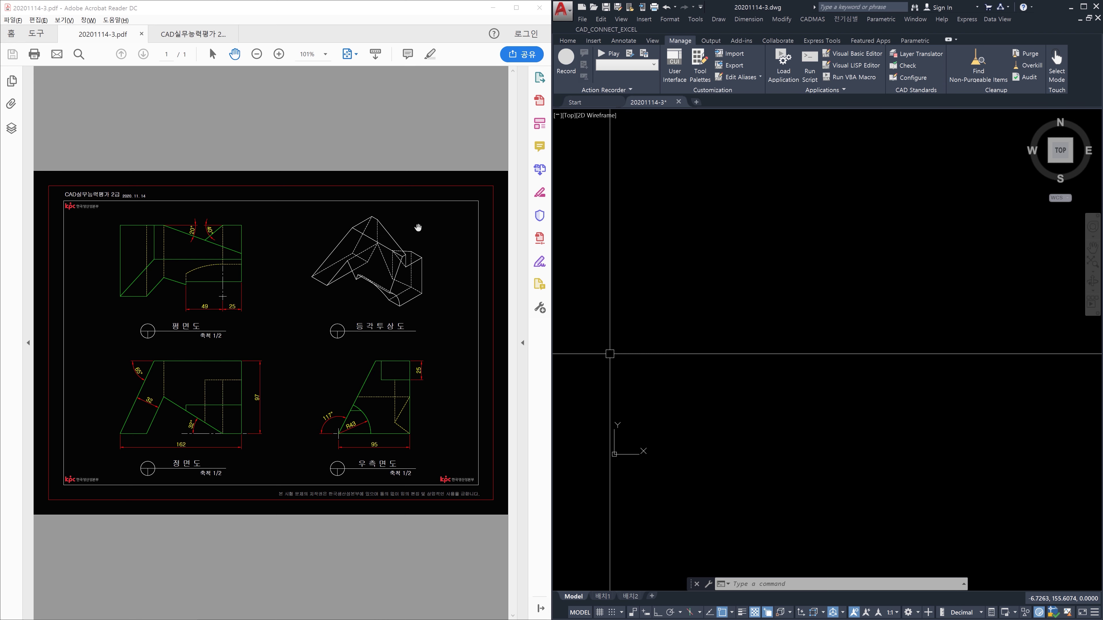
Step: Make 외형선 the current layer
click(573, 42)
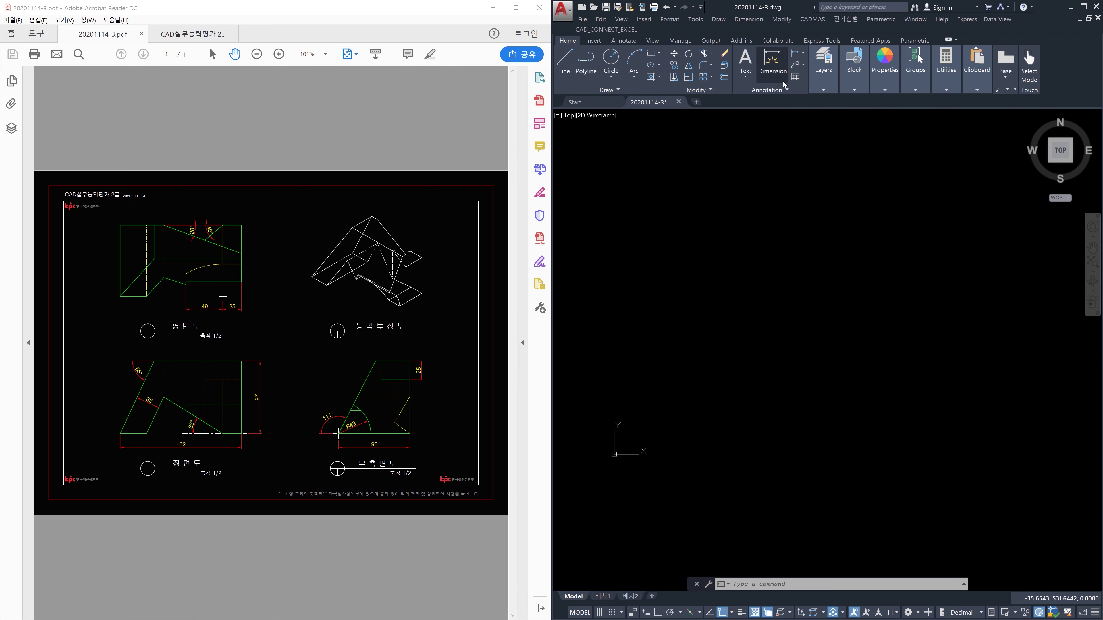
click(823, 89)
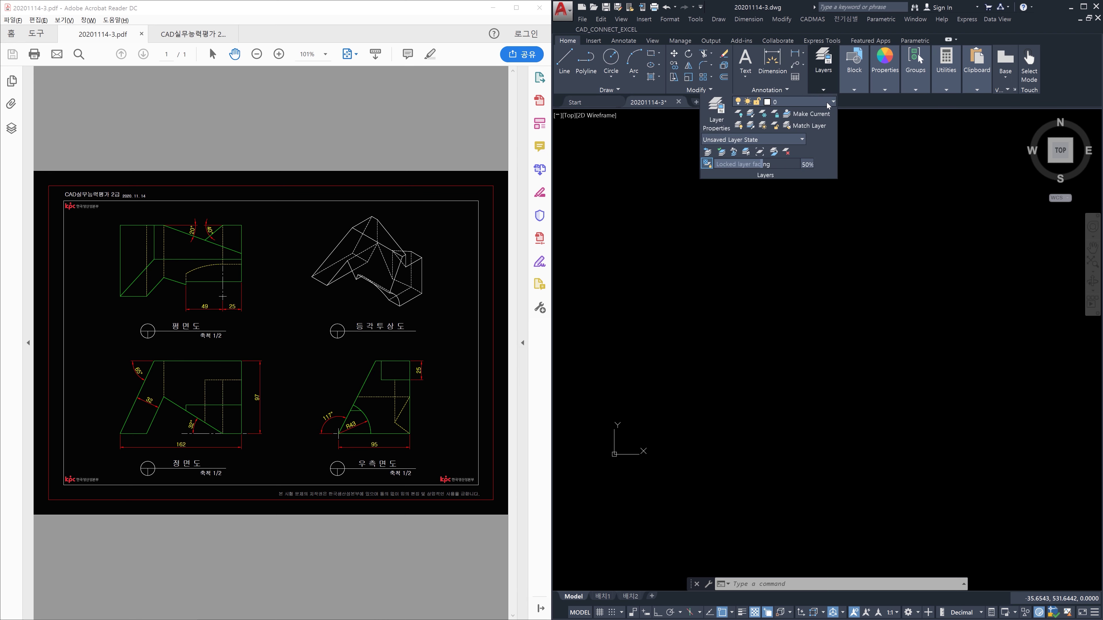
click(827, 102)
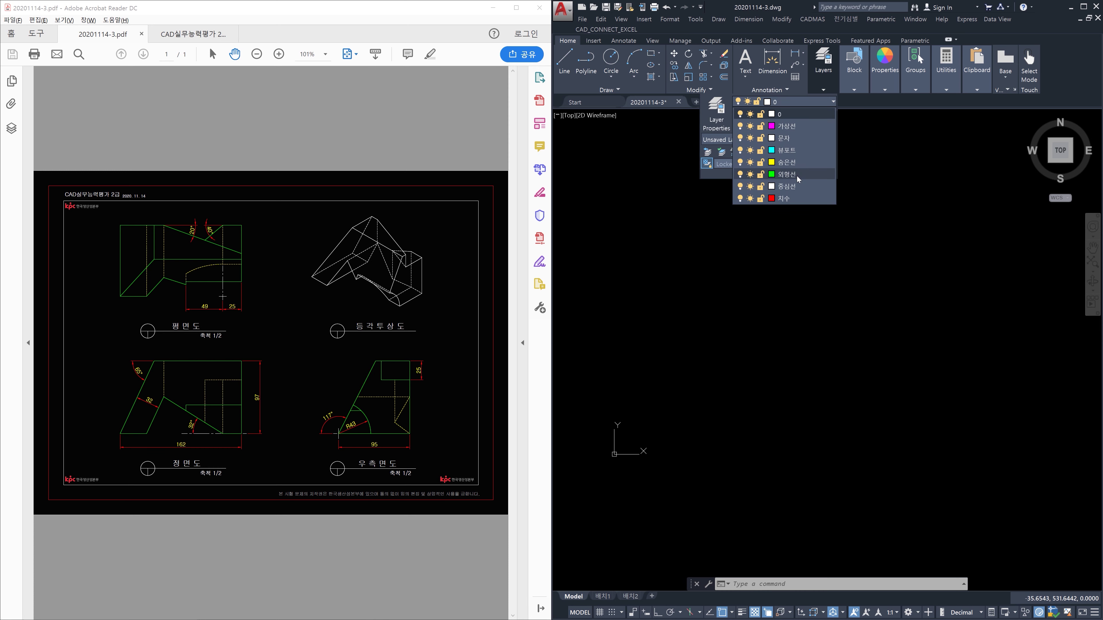
click(787, 174)
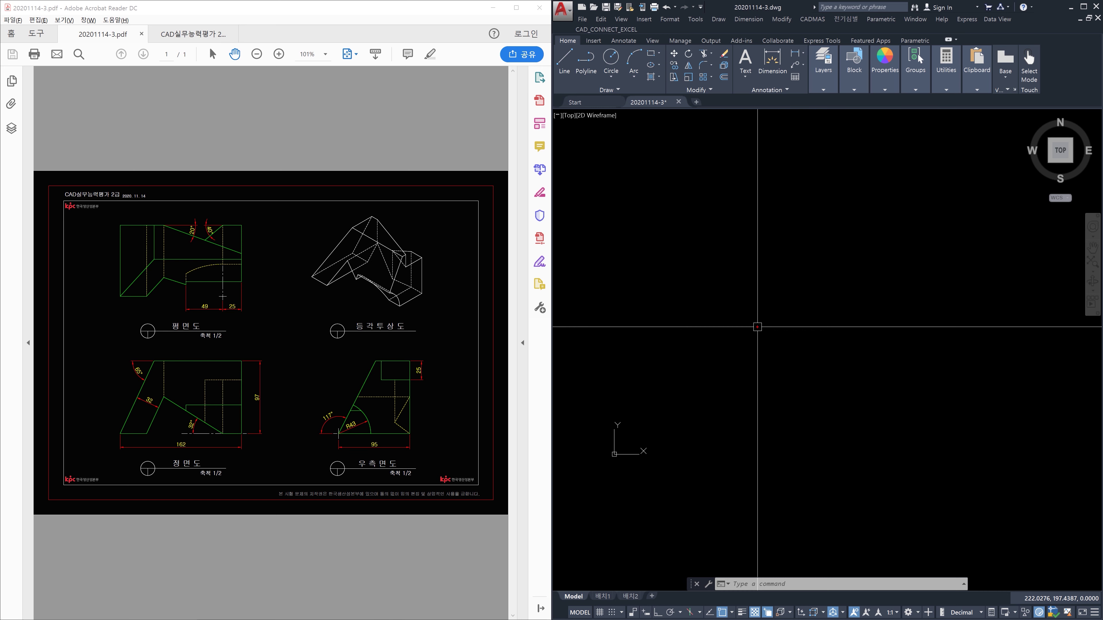
mouse_move(276, 448)
mouse_down()
mouse_move(100, 372)
mouse_move(235, 486)
mouse_up()
mouse_move(273, 280)
mouse_down()
mouse_move(237, 335)
mouse_move(268, 239)
mouse_move(262, 319)
mouse_up()
mouse_move(461, 382)
mouse_down()
mouse_move(306, 378)
mouse_move(450, 476)
mouse_up()
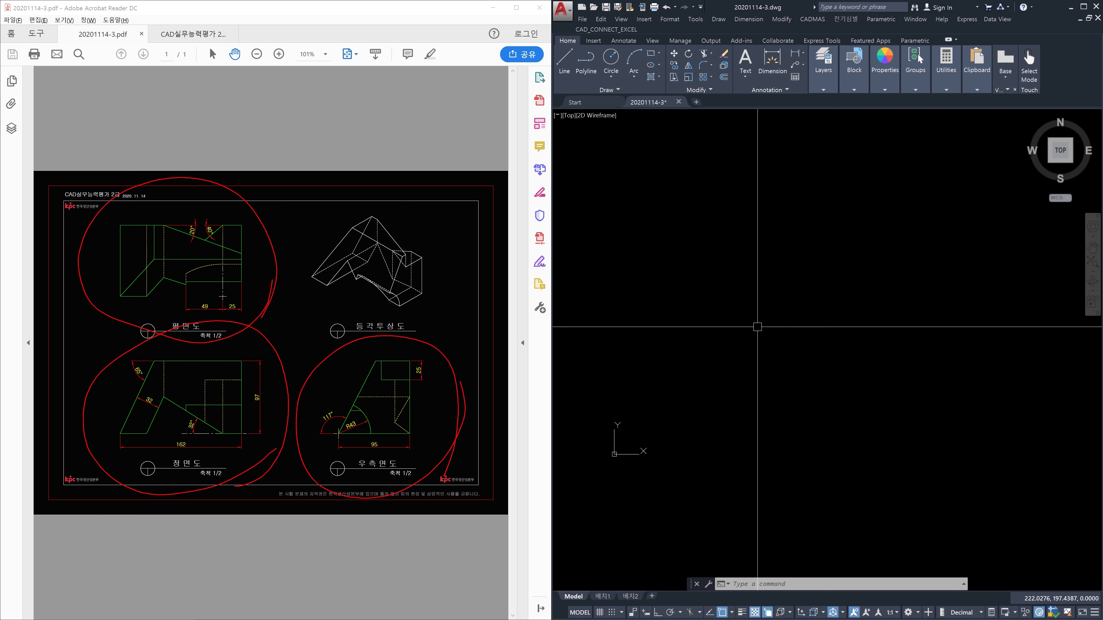
mouse_move(268, 303)
mouse_down()
mouse_move(124, 342)
mouse_move(229, 297)
mouse_up()
drag(298, 353, 300, 368)
mouse_move(296, 398)
mouse_down()
mouse_move(226, 486)
mouse_move(269, 420)
mouse_up()
mouse_move(481, 411)
mouse_down()
mouse_move(429, 479)
mouse_move(469, 416)
mouse_move(439, 493)
mouse_up()
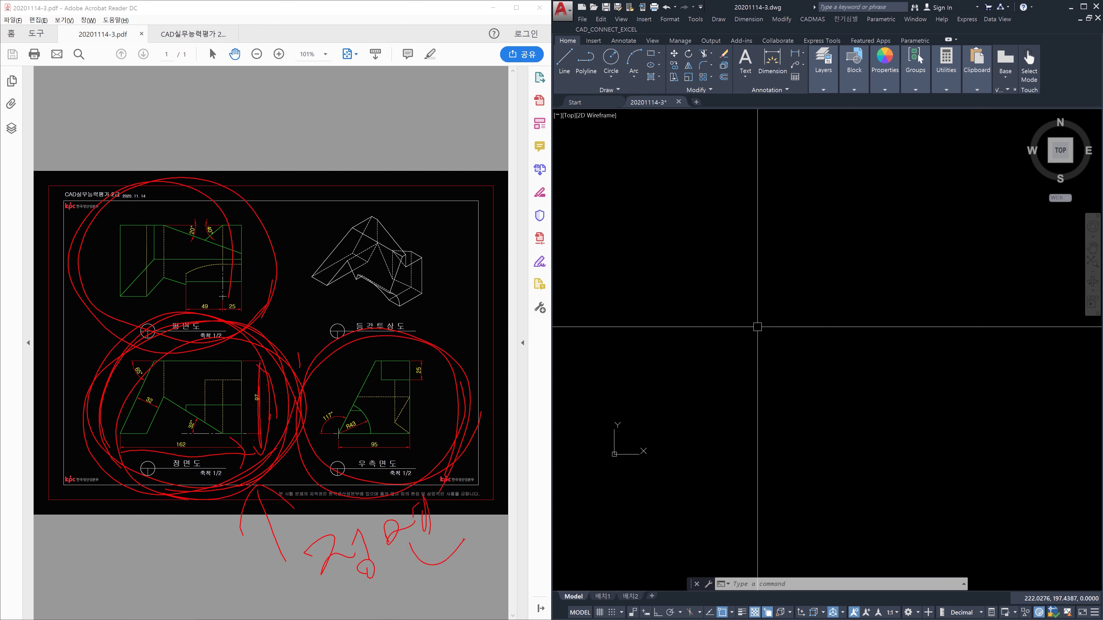
mouse_move(471, 572)
mouse_down()
mouse_move(434, 473)
mouse_move(410, 590)
mouse_up()
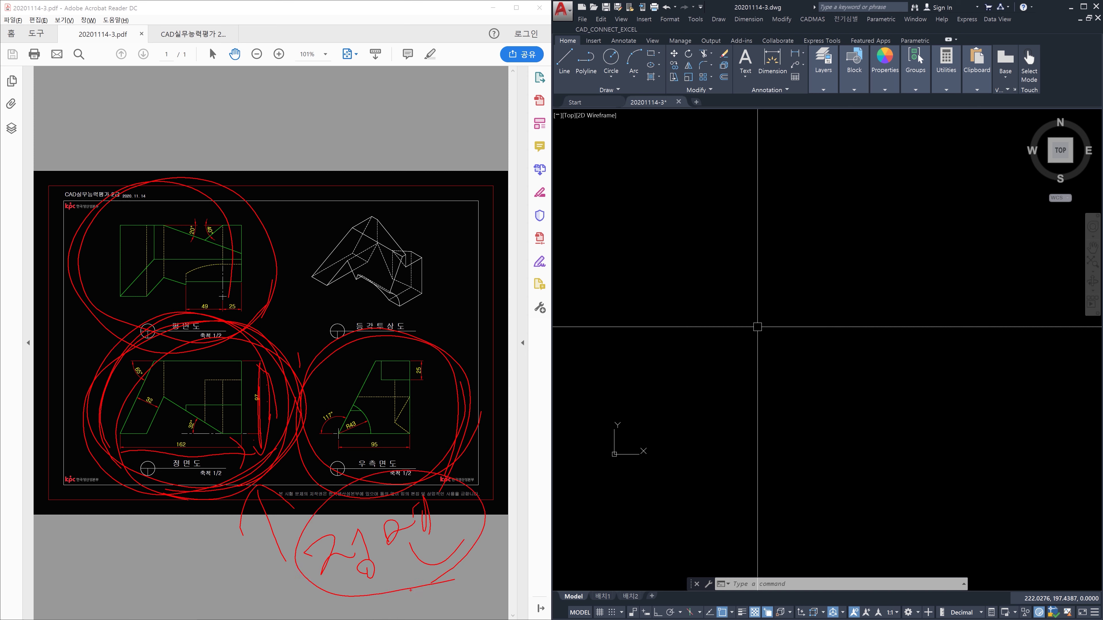
drag(256, 393, 131, 431)
mouse_move(253, 359)
mouse_down()
mouse_move(253, 415)
mouse_move(217, 321)
mouse_move(204, 457)
mouse_up()
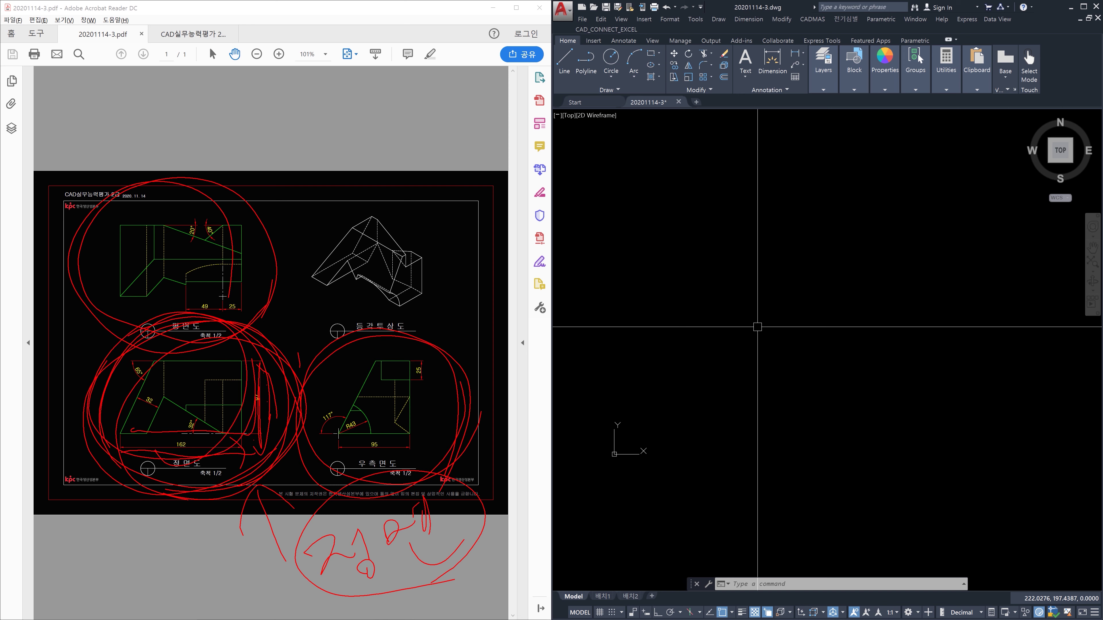
mouse_move(223, 296)
mouse_down()
mouse_move(174, 323)
mouse_move(241, 260)
mouse_move(223, 298)
mouse_up()
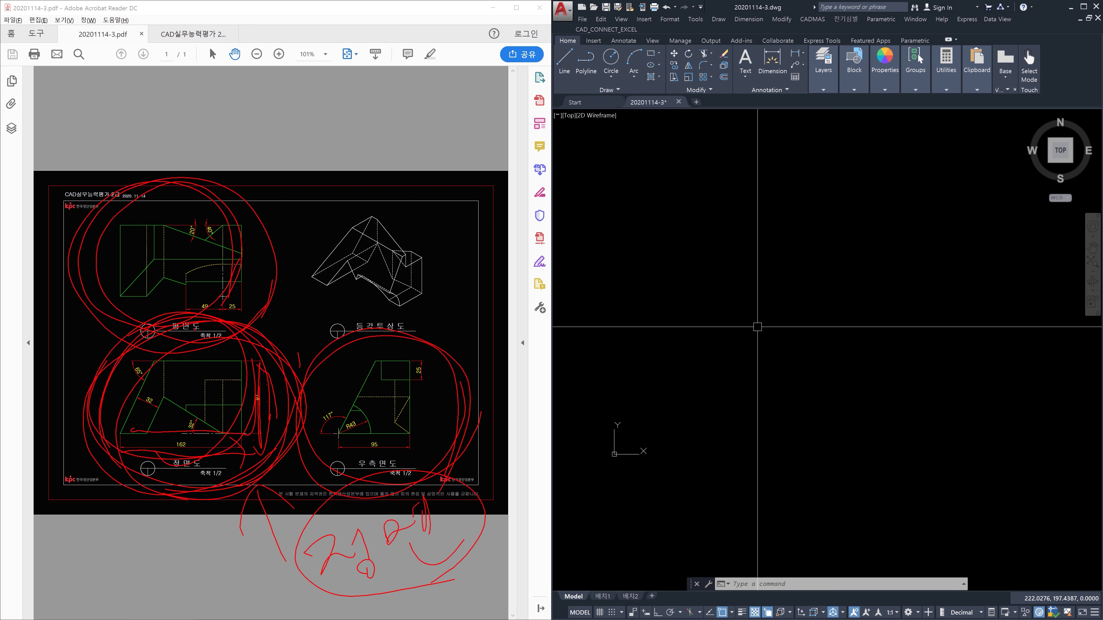
drag(223, 212, 285, 142)
mouse_move(235, 173)
mouse_down()
mouse_move(222, 211)
mouse_move(269, 214)
mouse_up()
drag(387, 404, 380, 412)
mouse_move(210, 198)
mouse_down()
mouse_move(186, 311)
mouse_move(241, 228)
mouse_move(106, 228)
mouse_move(217, 249)
mouse_up()
mouse_move(310, 122)
mouse_down()
mouse_move(324, 126)
mouse_move(309, 138)
mouse_up()
mouse_move(309, 166)
mouse_down()
mouse_move(328, 193)
mouse_move(366, 154)
mouse_up()
mouse_move(351, 173)
mouse_down()
mouse_move(373, 187)
mouse_move(398, 163)
mouse_up()
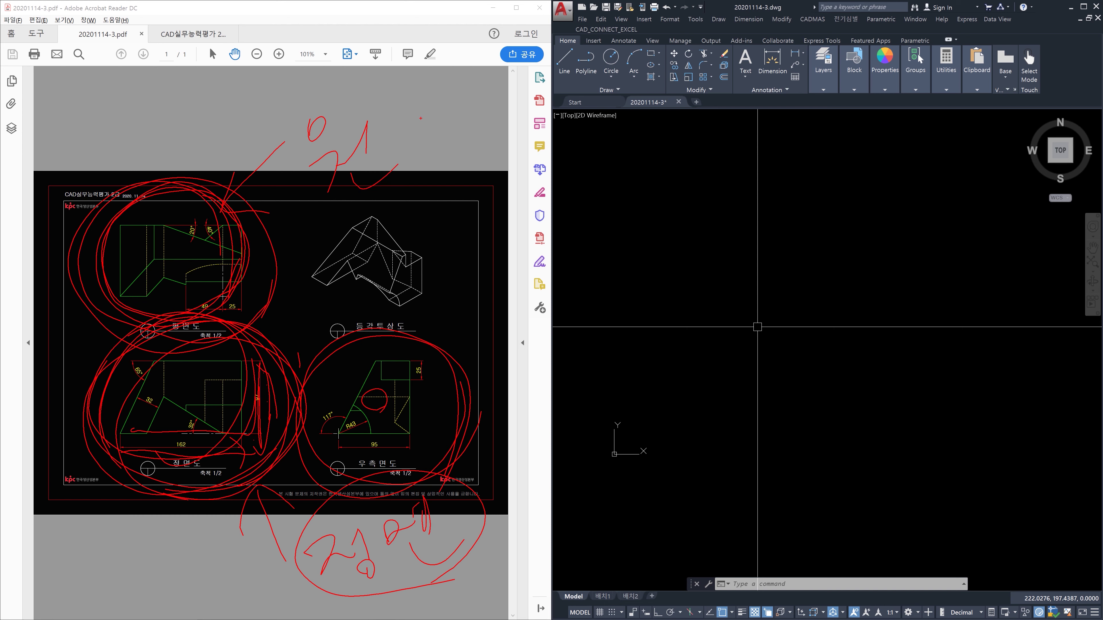
drag(406, 82, 436, 93)
mouse_move(429, 103)
mouse_down()
mouse_move(415, 114)
mouse_move(468, 114)
mouse_move(473, 135)
mouse_up()
drag(476, 131, 466, 162)
key(Escape)
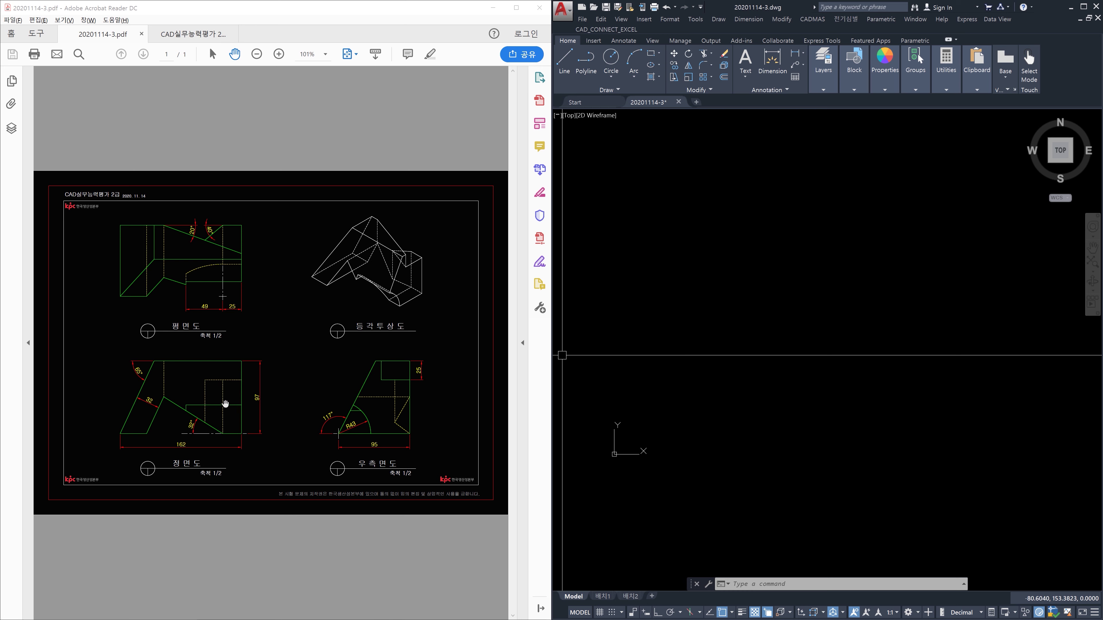
Step: Draw a horizontal and a vertical construction line through one common point with ortho mode on, as base lines for the front view
click(209, 401)
ctrl+scroll(205, 406, up, 2)
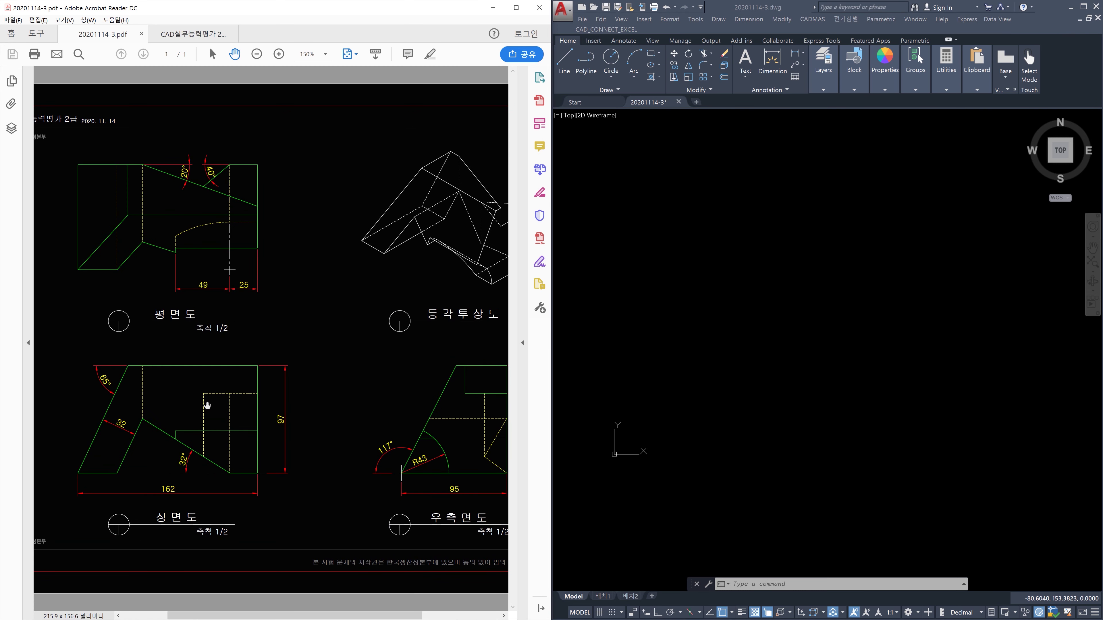
drag(196, 414, 251, 413)
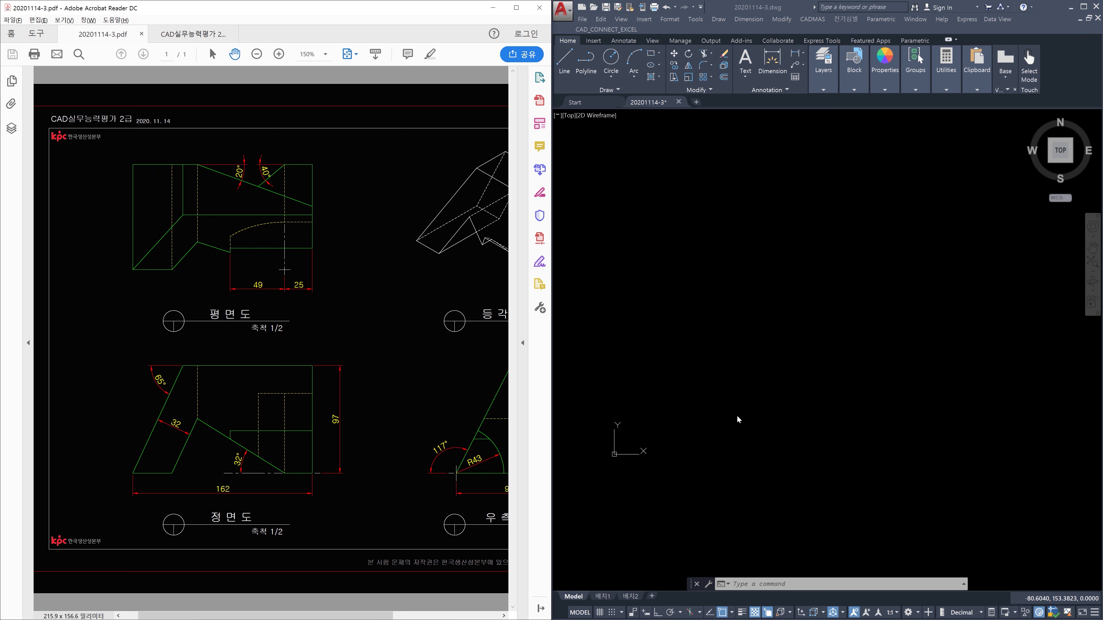
click(748, 413)
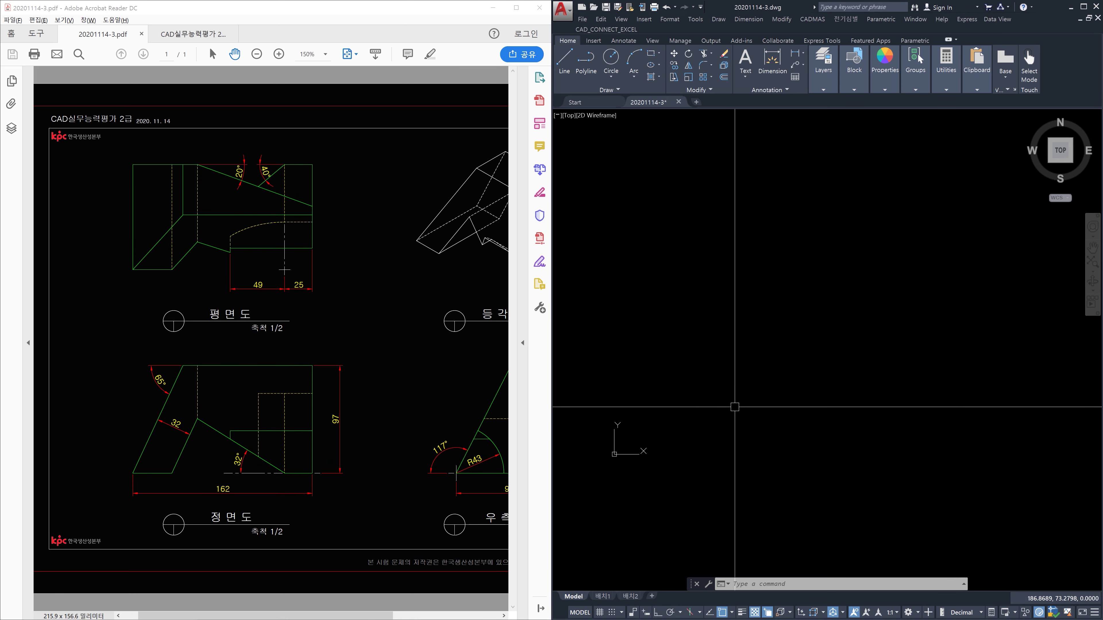
text(ㅣ)
key(Hangul)
key(BackSpace)
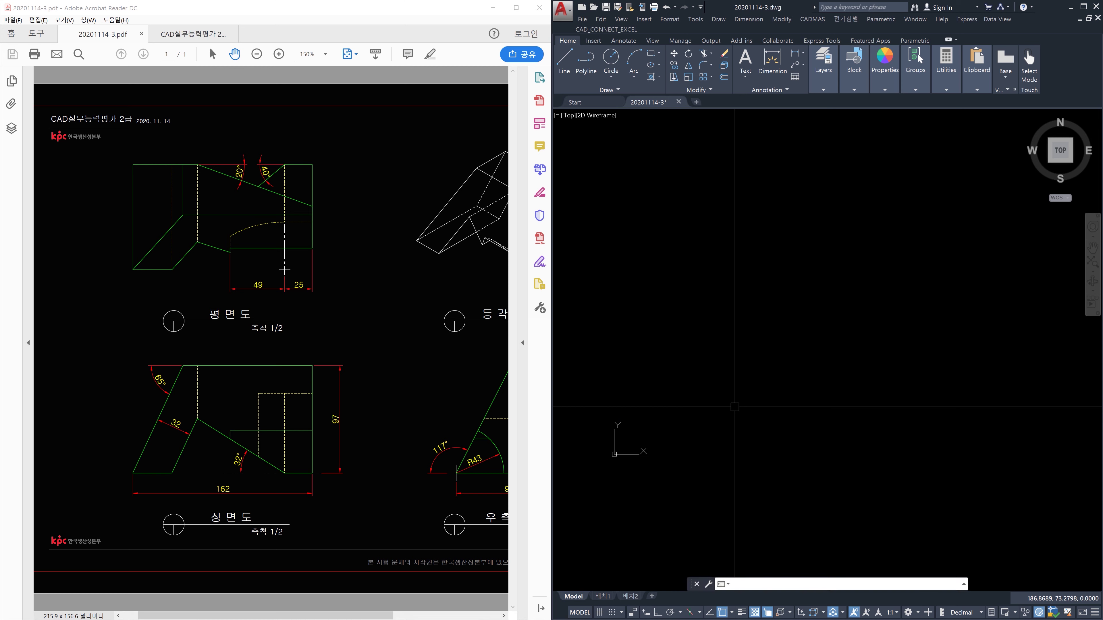
text(xl)
key(Return)
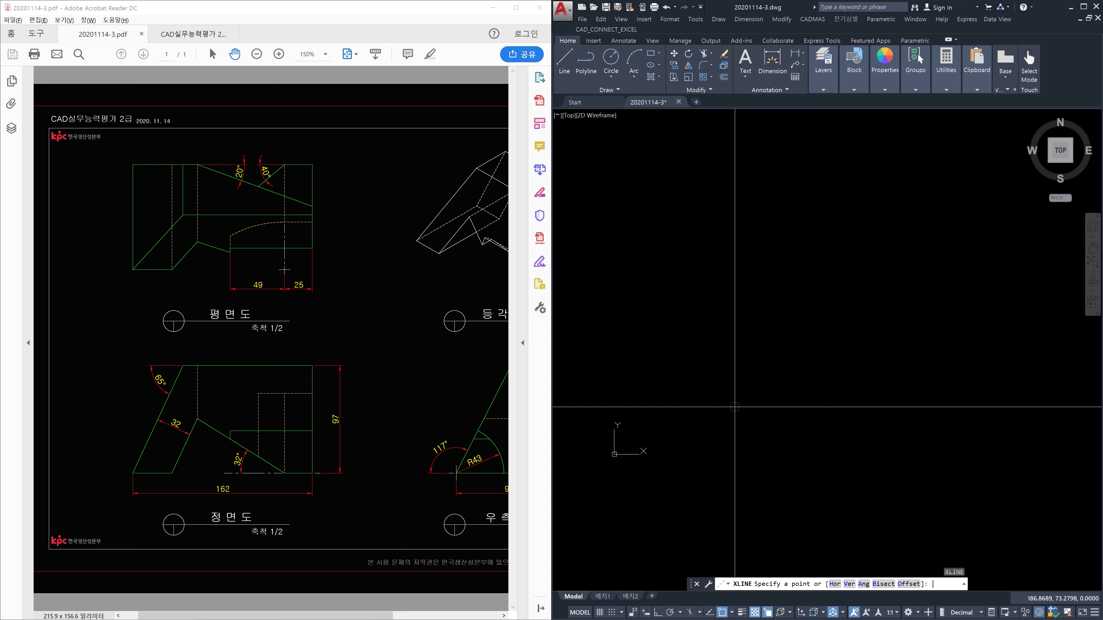
click(709, 407)
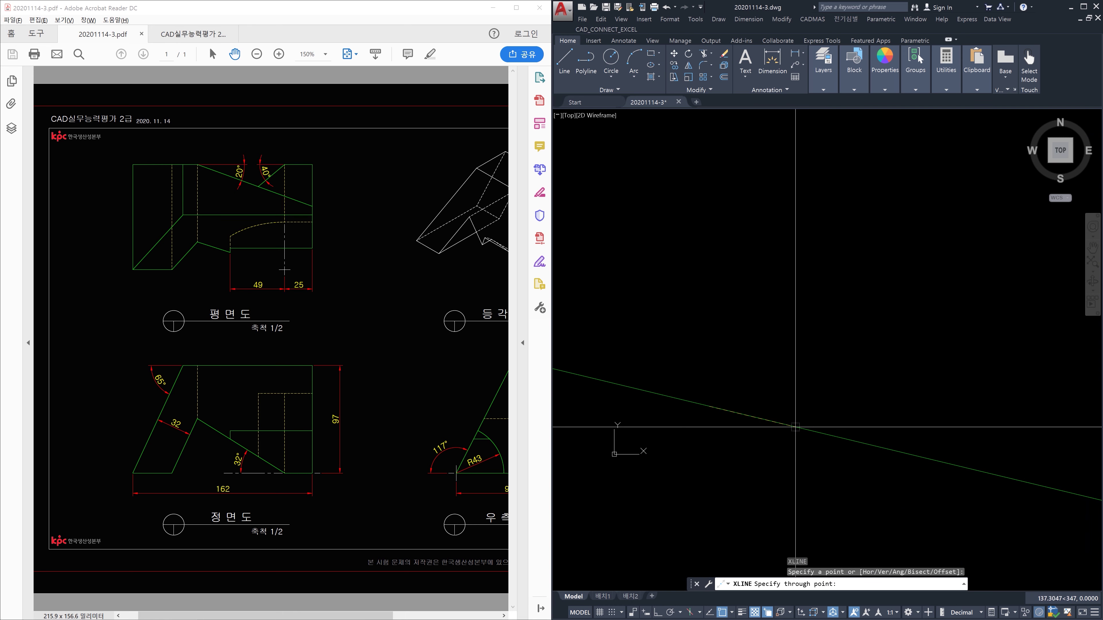
key(F8)
text(x)
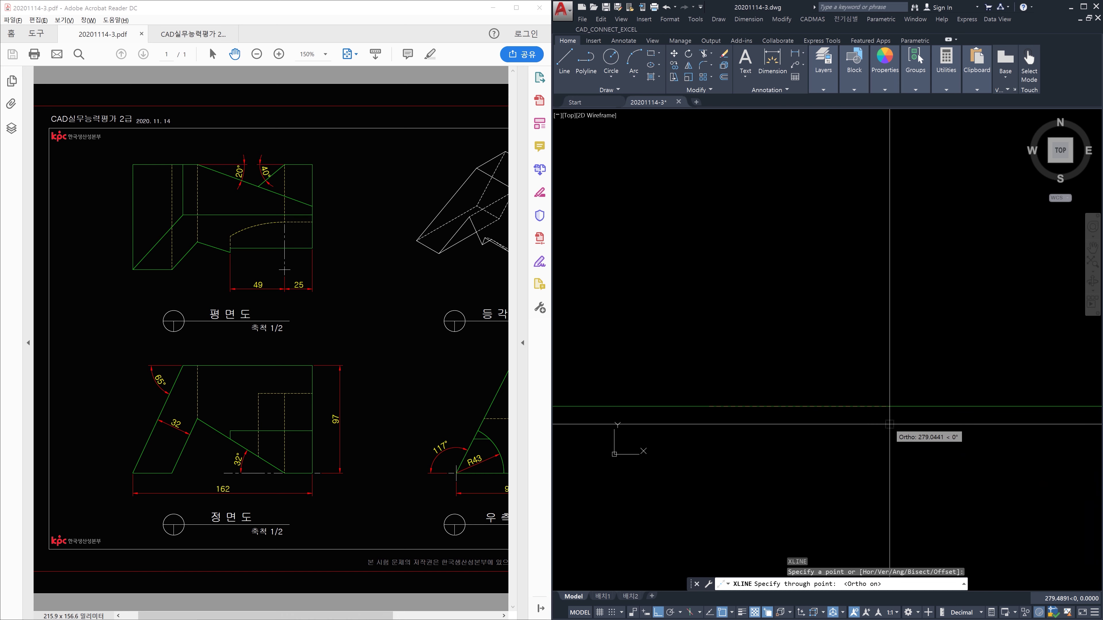
click(714, 237)
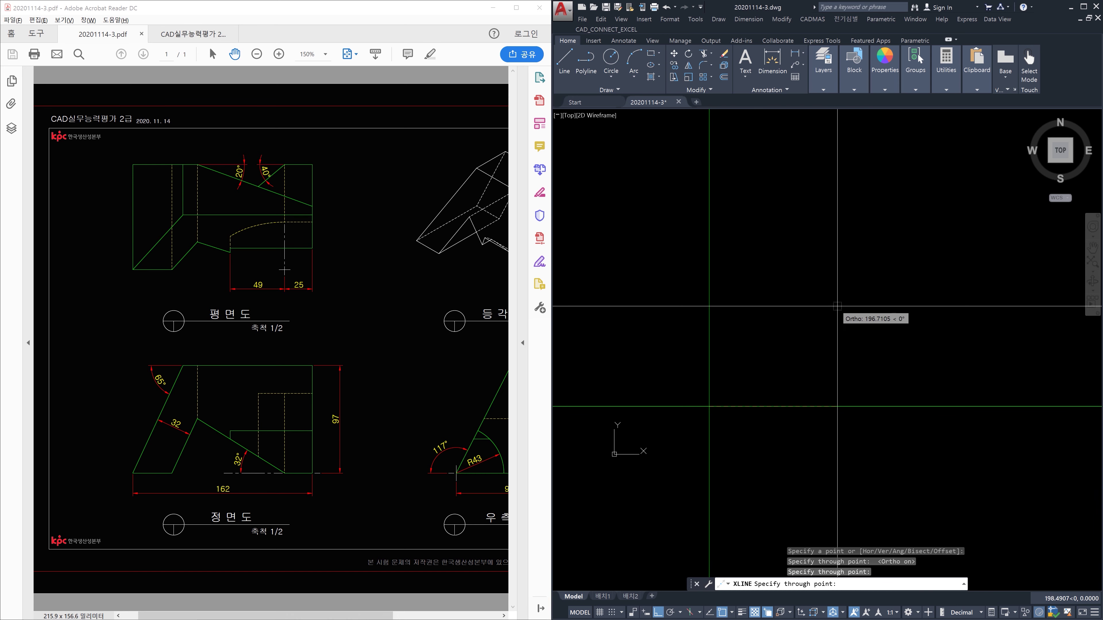
key(Escape)
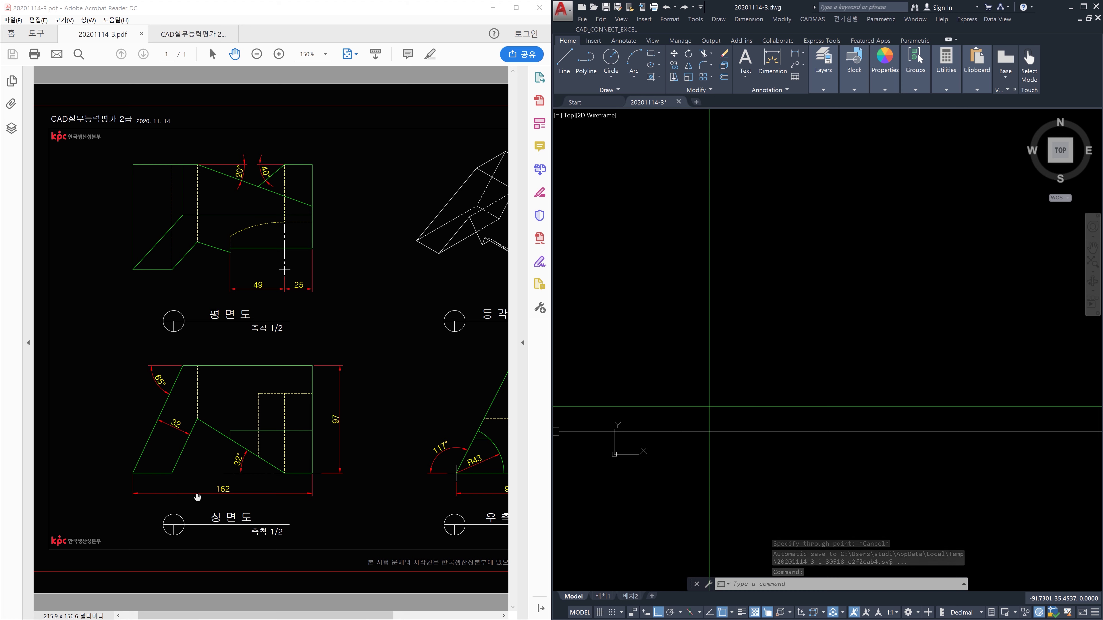
Step: Offset the vertical construction line 162 to its right for the front view's overall width
text(o)
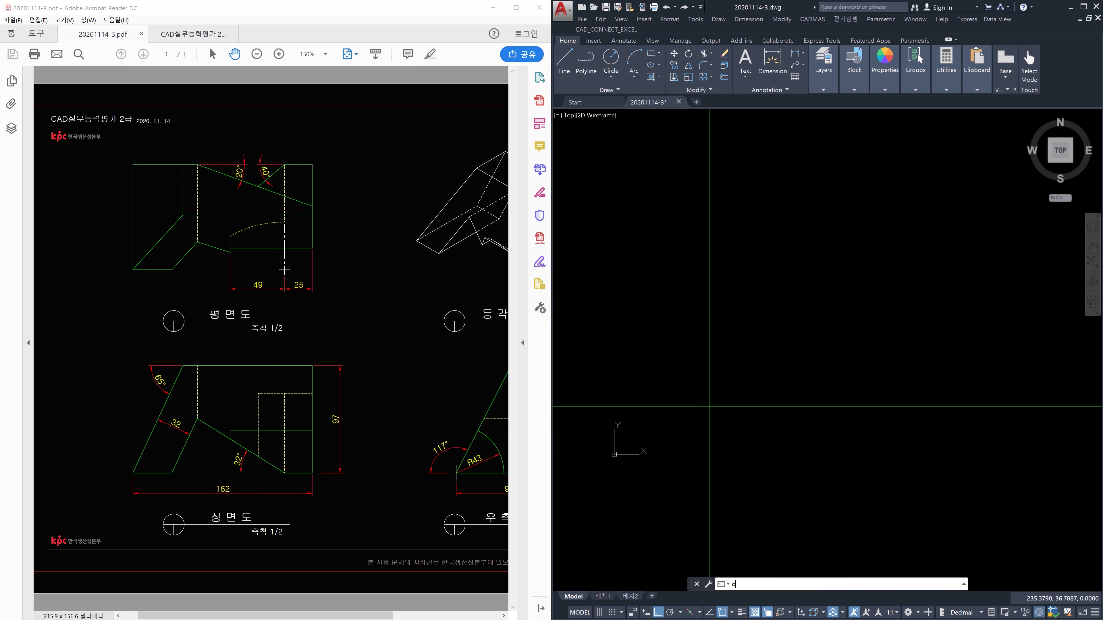
key(Return)
key(Return)
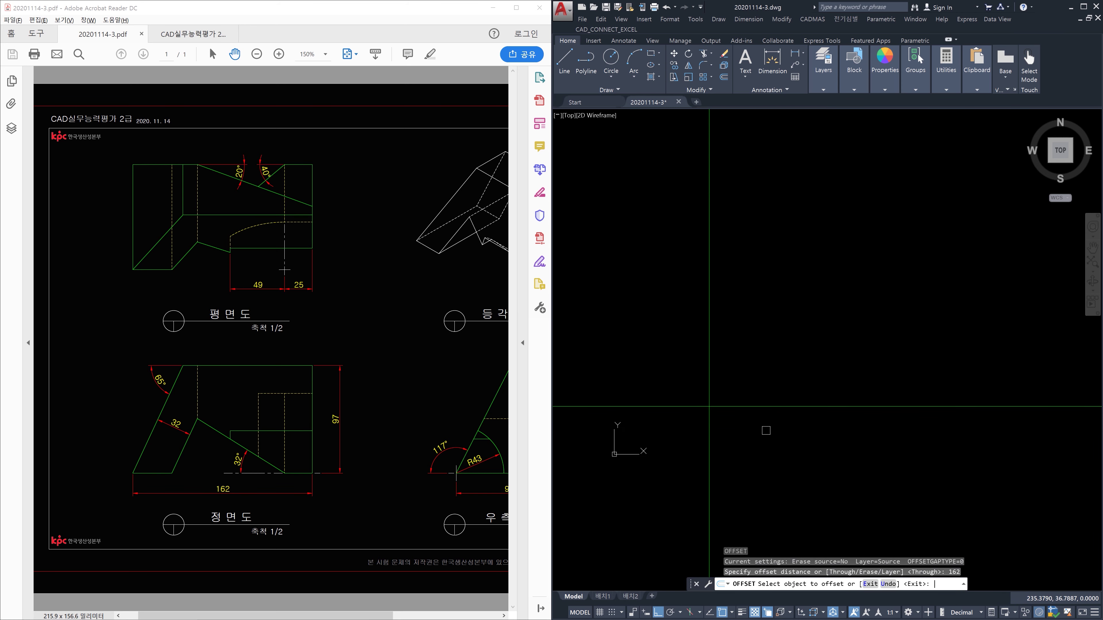
click(709, 367)
click(827, 373)
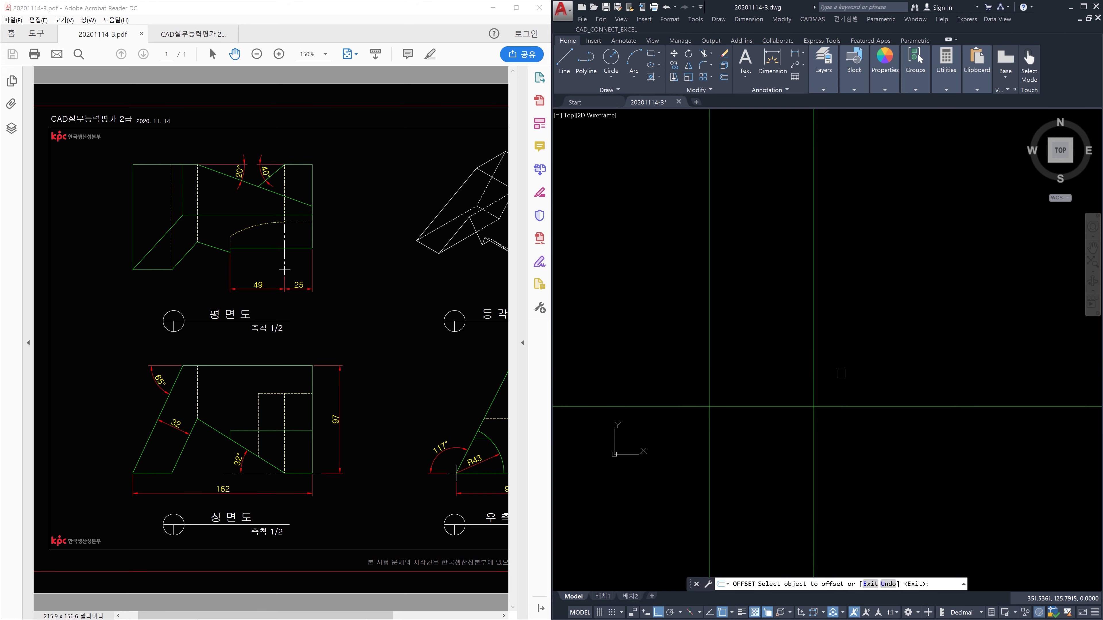
key(Escape)
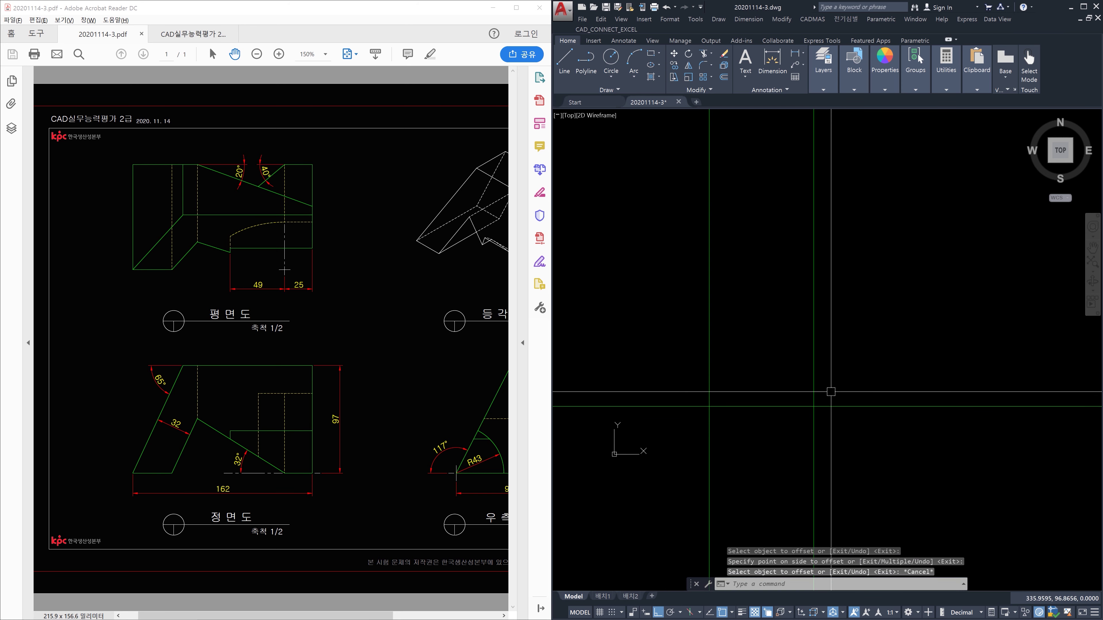
Step: Offset the horizontal construction line 97 upward for the front view's overall height
text(o)
key(Return)
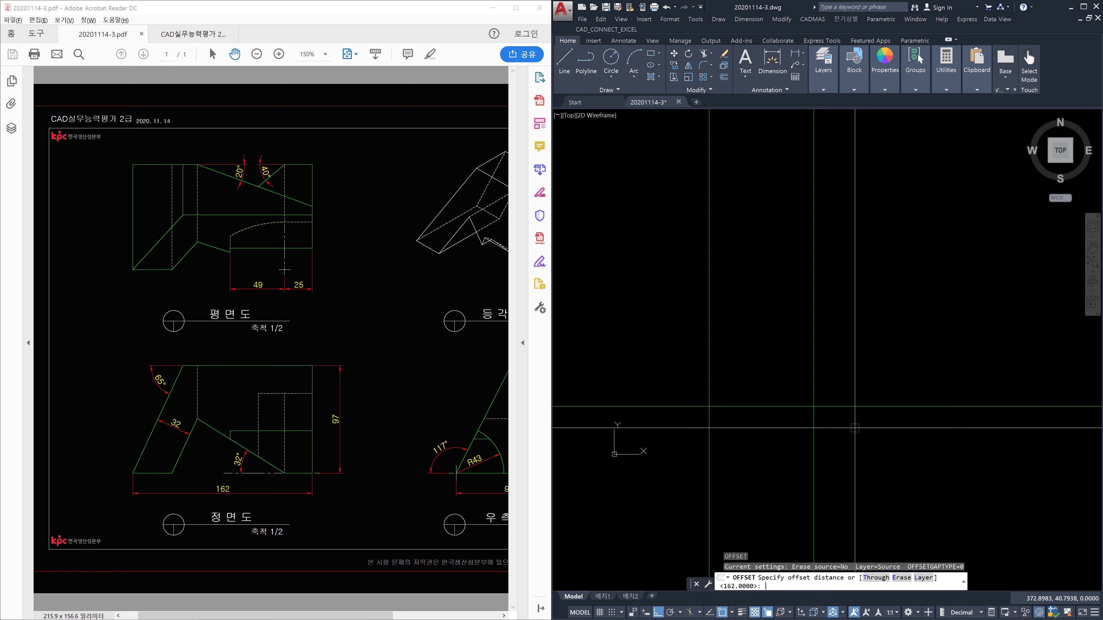
text(97)
key(Return)
click(856, 409)
click(857, 351)
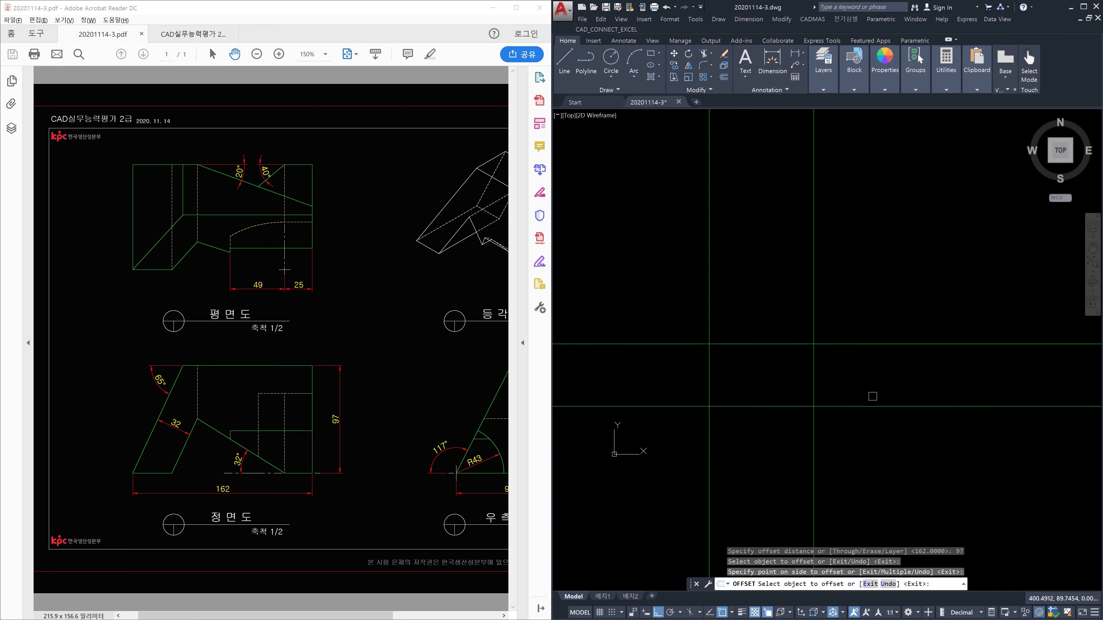
key(Escape)
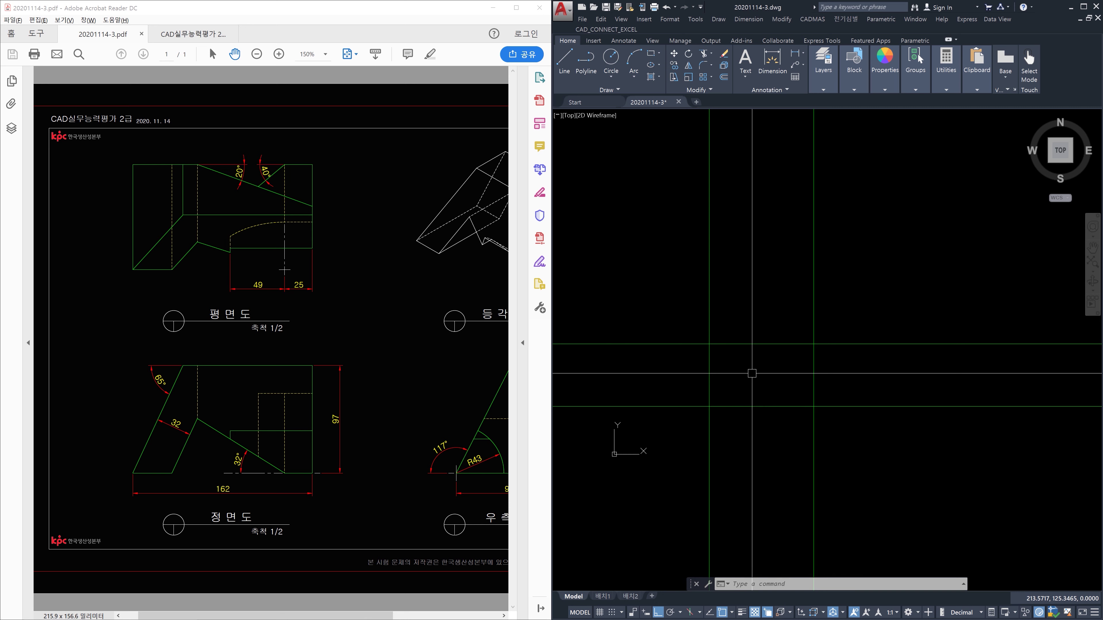
mouse_move(798, 374)
middle_down()
mouse_move(778, 340)
mouse_move(776, 352)
middle_up()
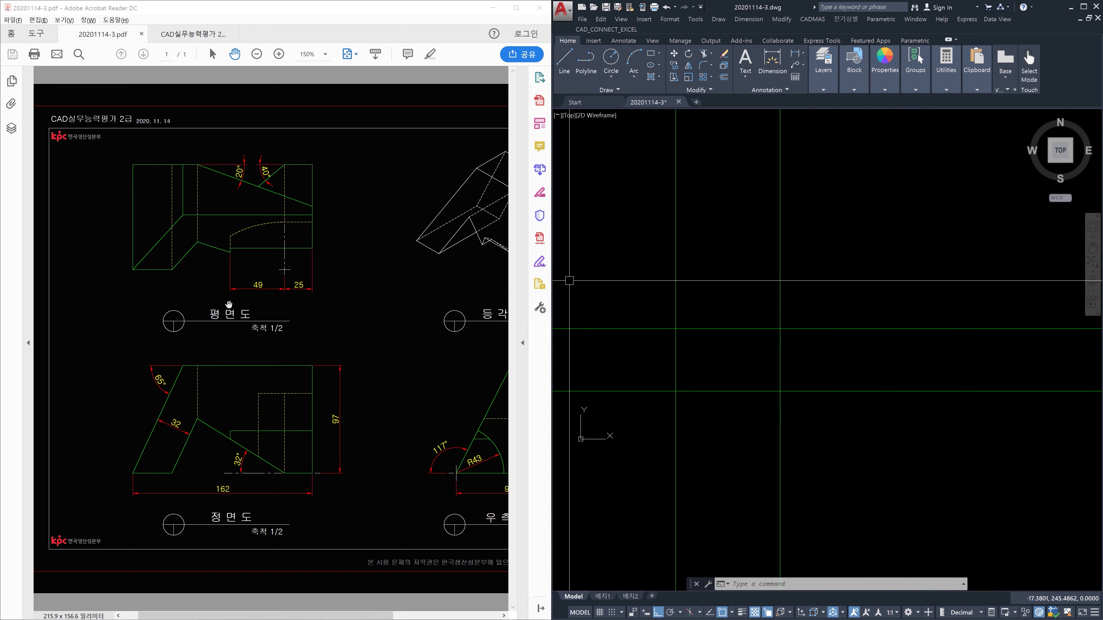
click(801, 279)
click(671, 280)
click(889, 428)
click(852, 269)
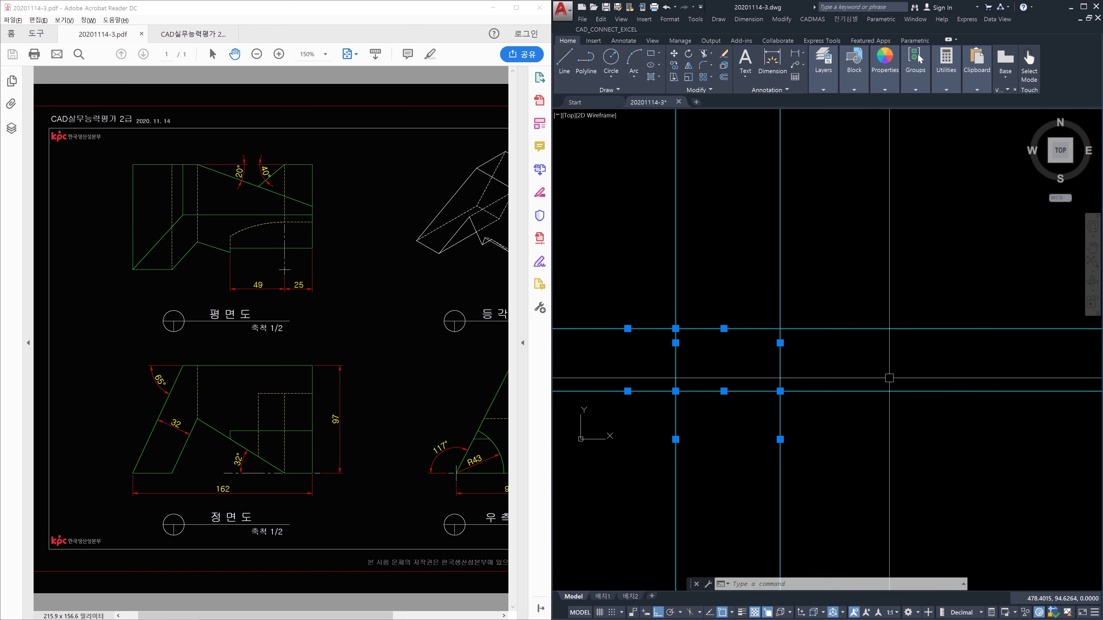
key(Escape)
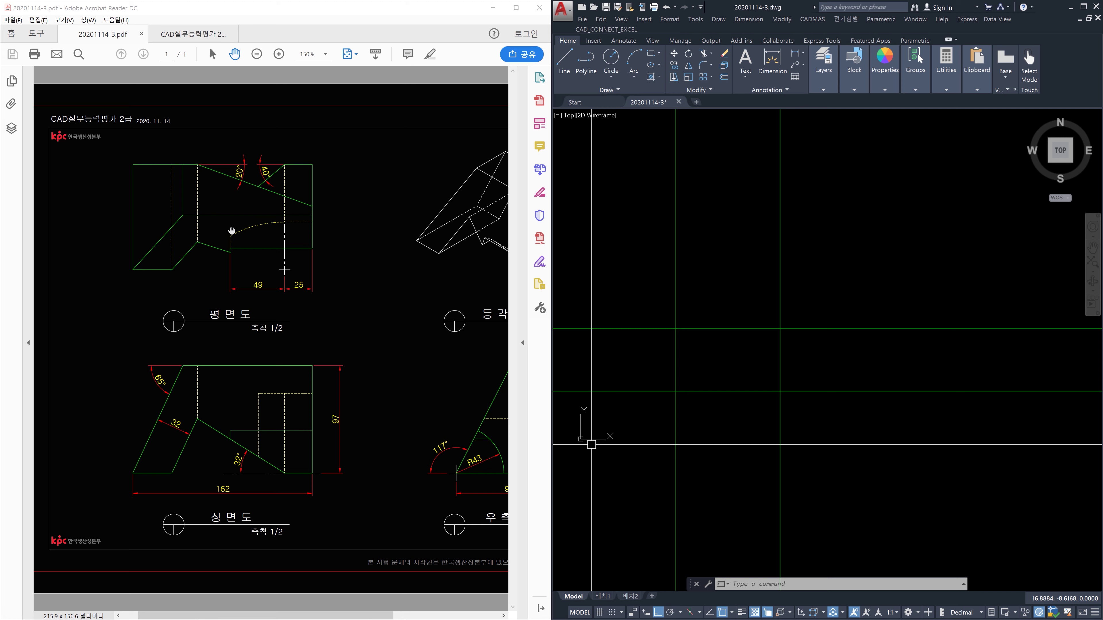
Step: Examine the top and right side views in the exam PDF for the dimension that gives the part's depth
drag(148, 176, 149, 251)
drag(134, 254, 162, 225)
drag(140, 177, 128, 207)
drag(135, 184, 177, 180)
mouse_move(259, 490)
mouse_down()
mouse_move(237, 464)
mouse_move(237, 513)
mouse_up()
mouse_move(135, 298)
mouse_down()
mouse_move(299, 303)
mouse_move(303, 319)
mouse_up()
drag(150, 275, 185, 343)
mouse_move(258, 498)
mouse_down()
mouse_move(197, 490)
mouse_move(252, 498)
mouse_up()
drag(152, 190, 151, 250)
drag(154, 164, 146, 205)
mouse_move(198, 264)
mouse_down()
mouse_move(113, 157)
mouse_move(165, 319)
mouse_up()
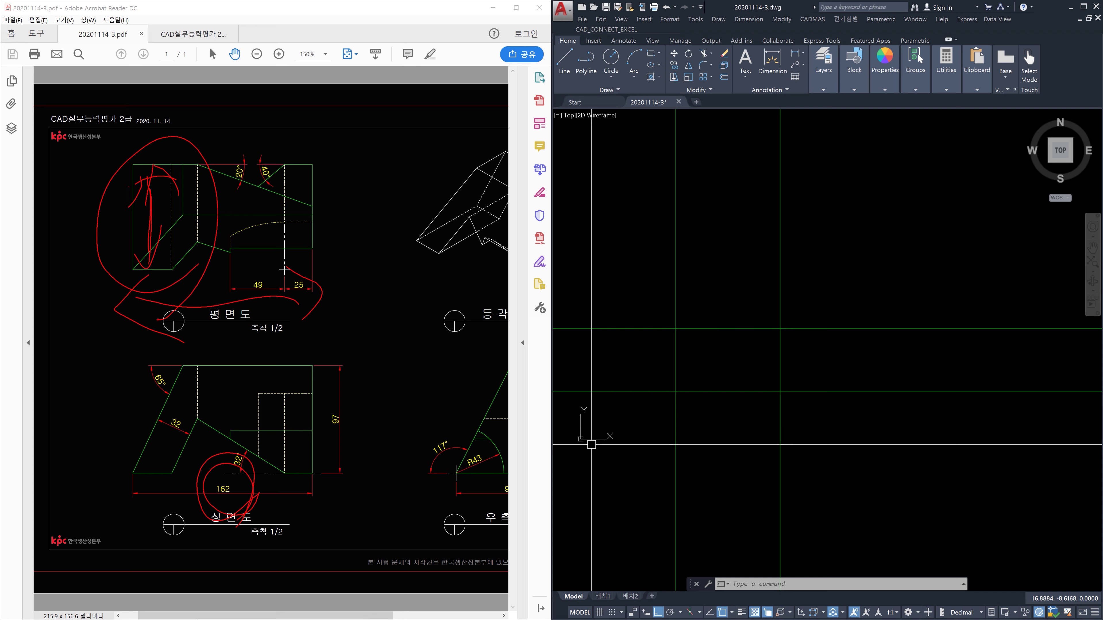
key(Escape)
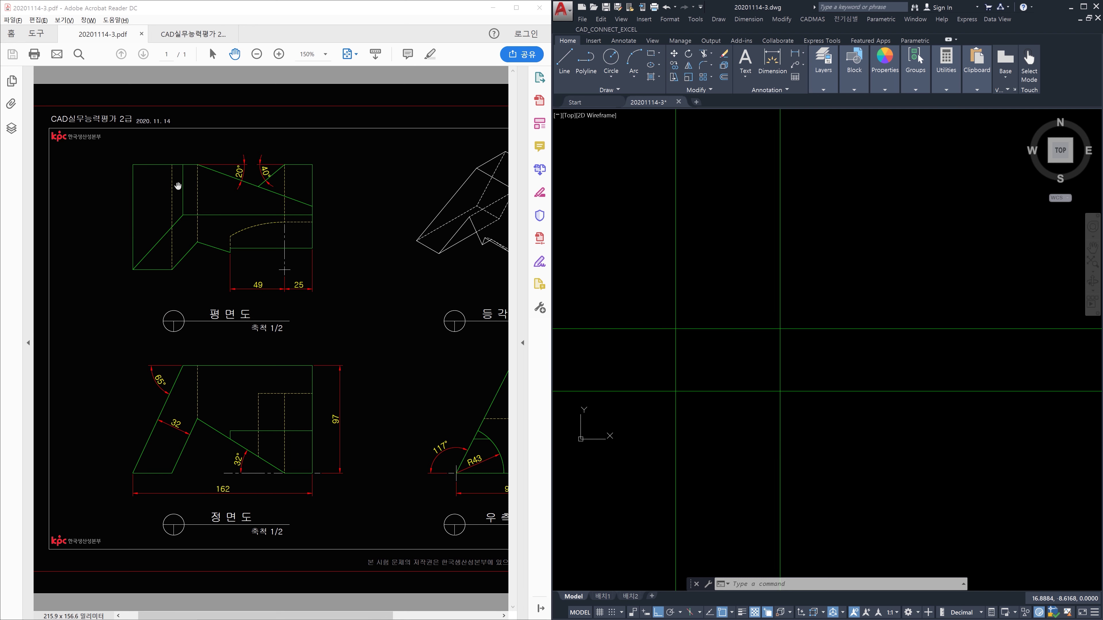
drag(398, 371, 241, 369)
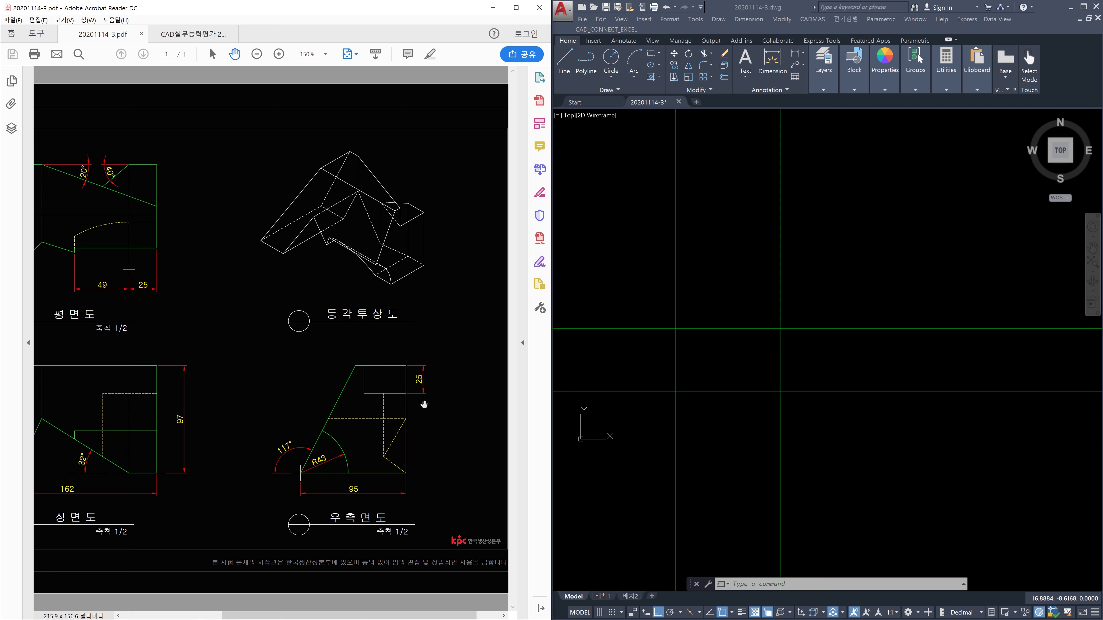
drag(348, 512, 376, 495)
drag(203, 166, 203, 273)
mouse_move(181, 277)
mouse_down()
mouse_move(192, 288)
mouse_move(213, 256)
mouse_up()
mouse_move(183, 211)
mouse_down()
mouse_move(202, 166)
mouse_move(238, 203)
mouse_up()
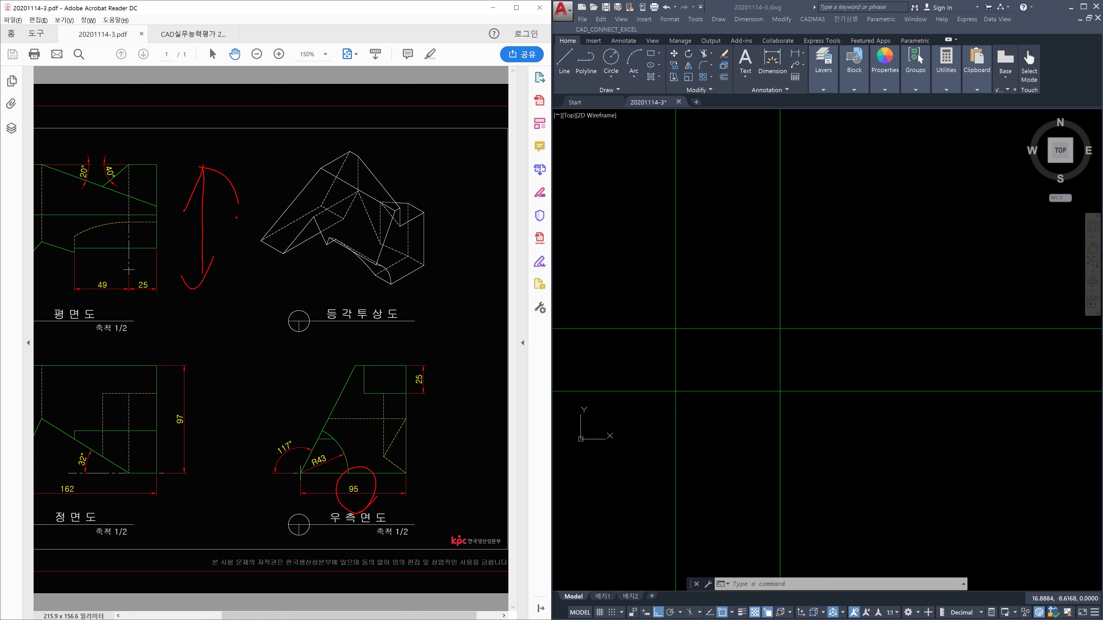
key(Escape)
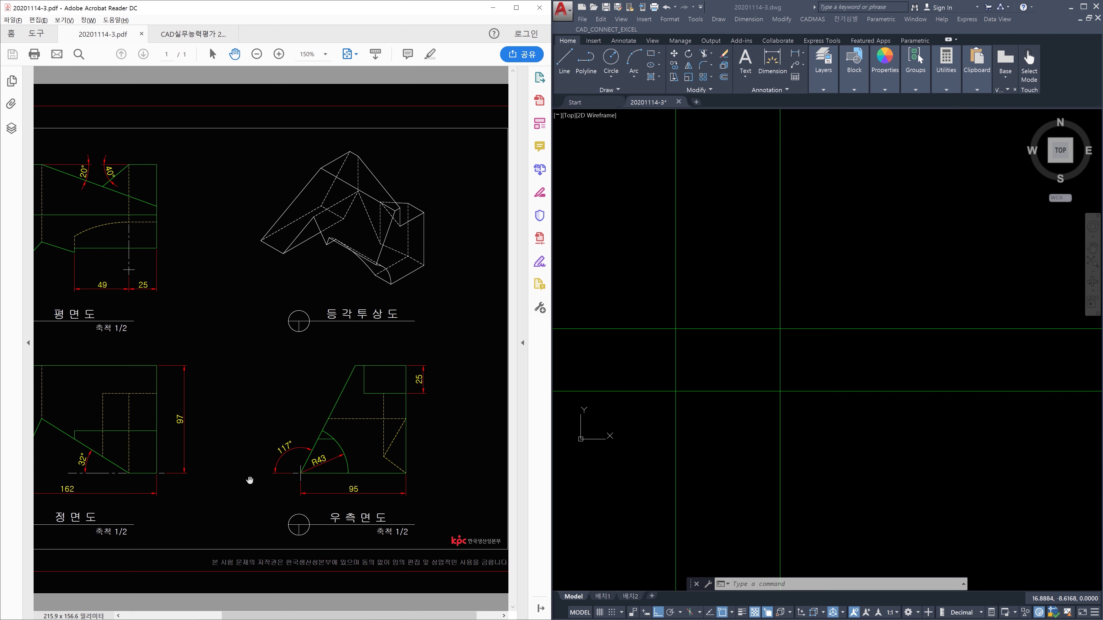
click(842, 440)
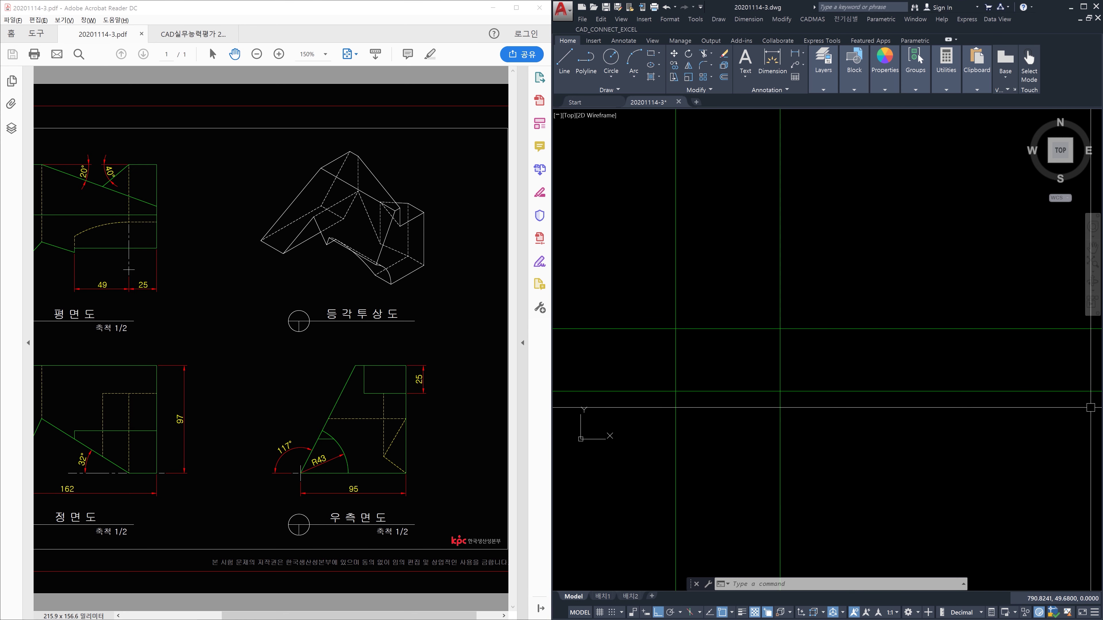
text(xl)
key(Return)
click(845, 445)
click(845, 276)
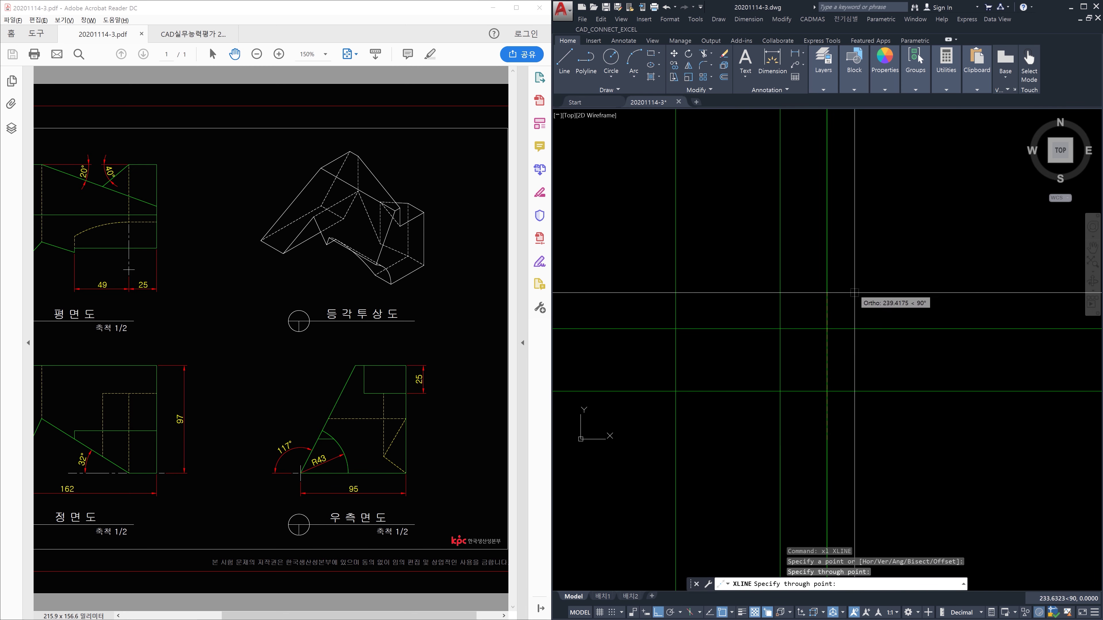
key(Escape)
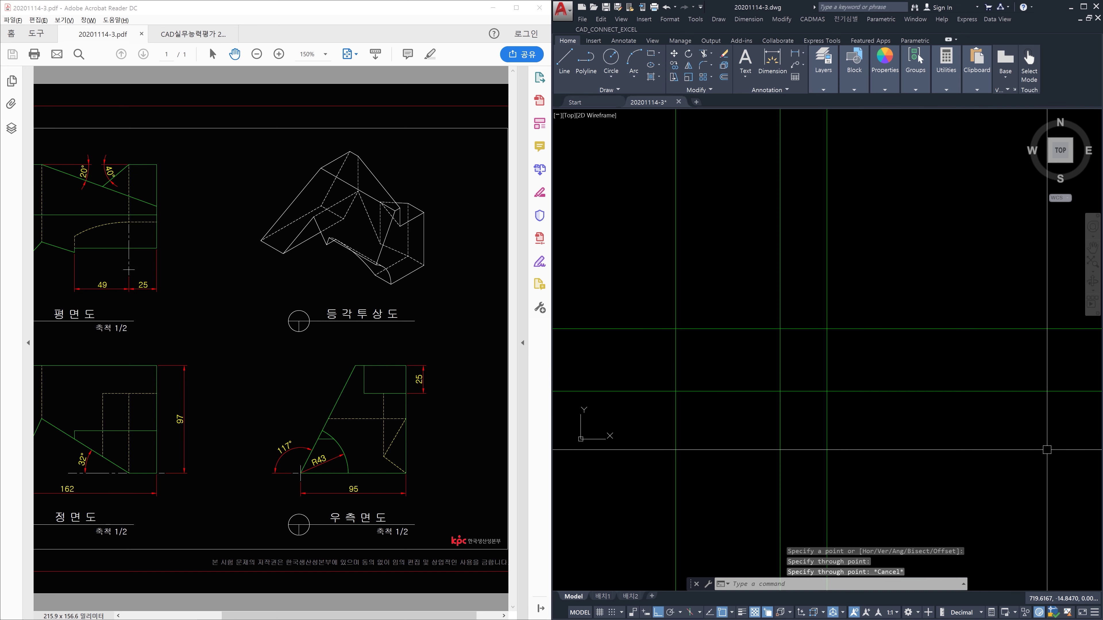
click(922, 445)
click(823, 459)
key(Delete)
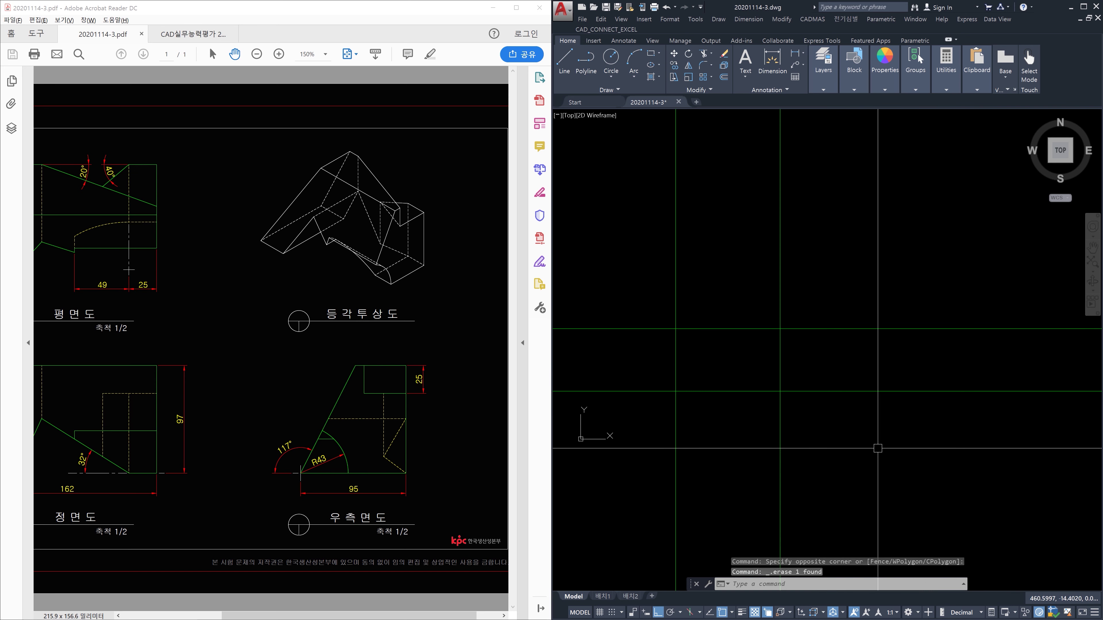
text(xl)
key(Return)
click(949, 360)
click(949, 235)
key(Escape)
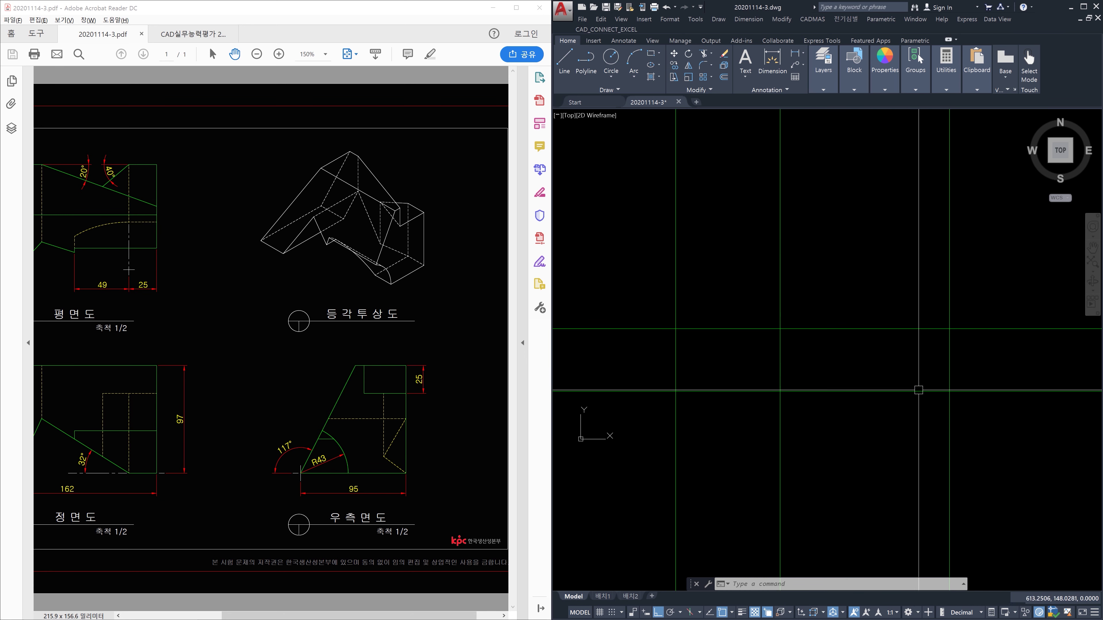
click(957, 374)
click(911, 419)
key(Delete)
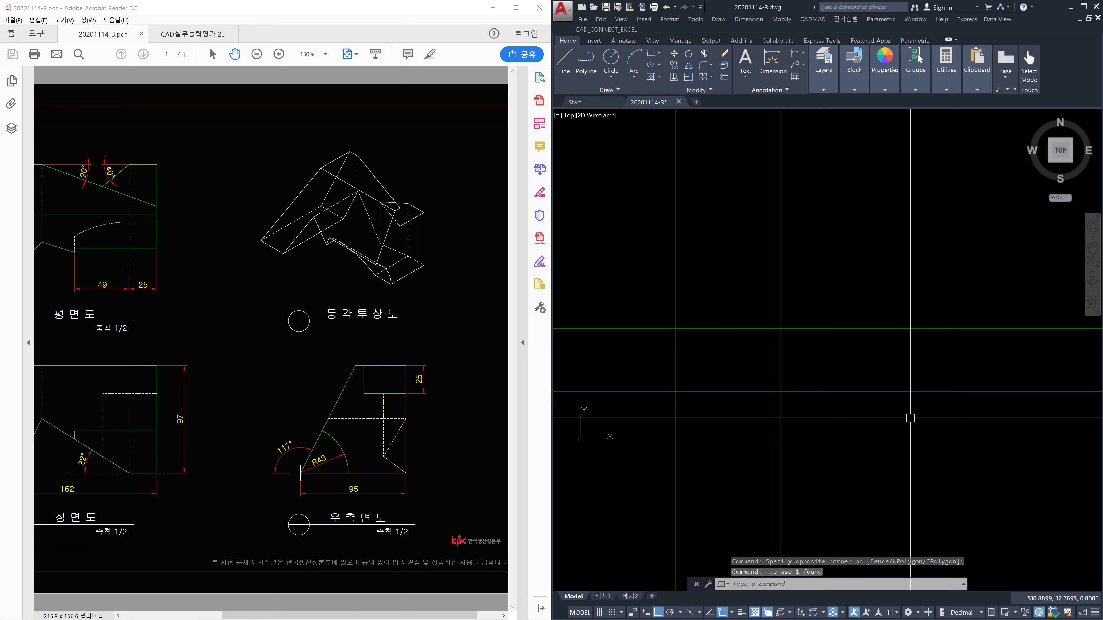
drag(259, 411, 346, 412)
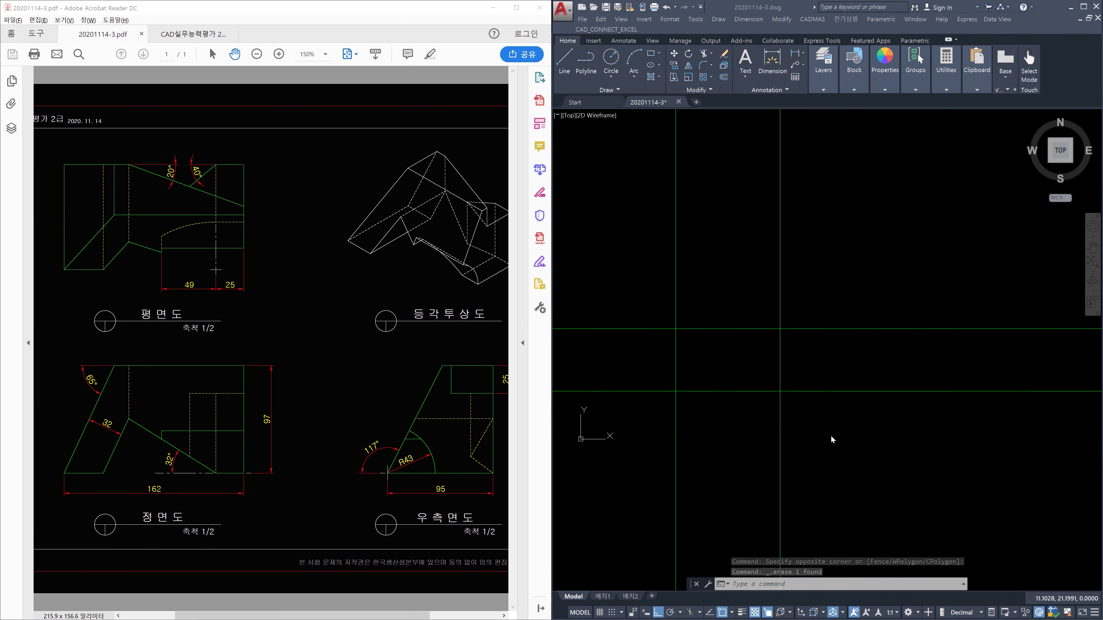
click(738, 414)
scroll(738, 414, up, 2)
middle_drag(738, 414, 771, 505)
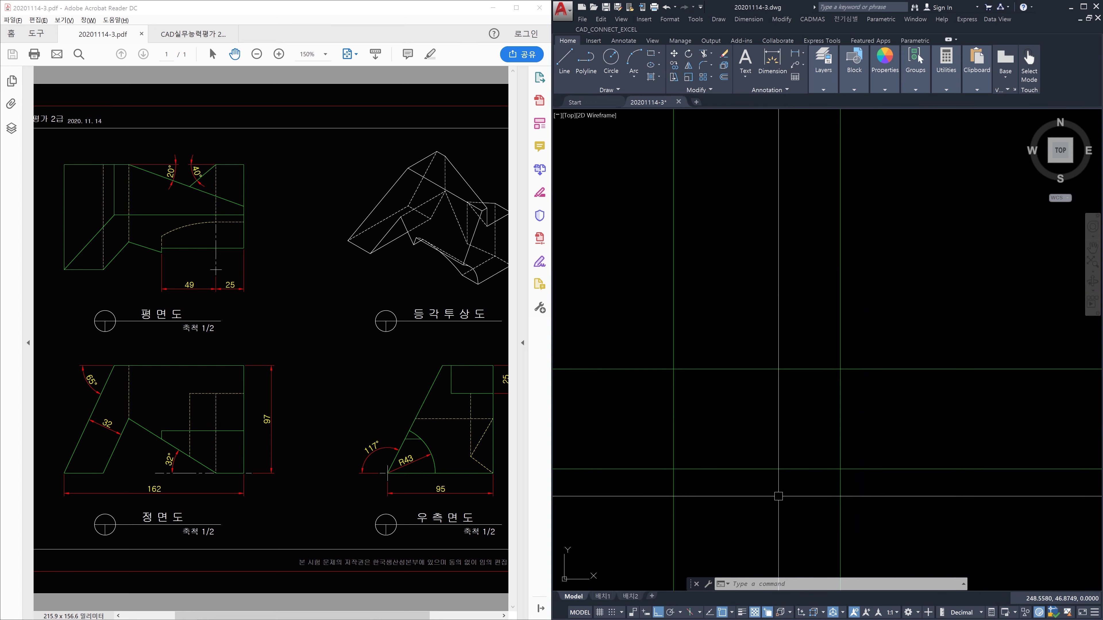
middle_drag(813, 452, 788, 453)
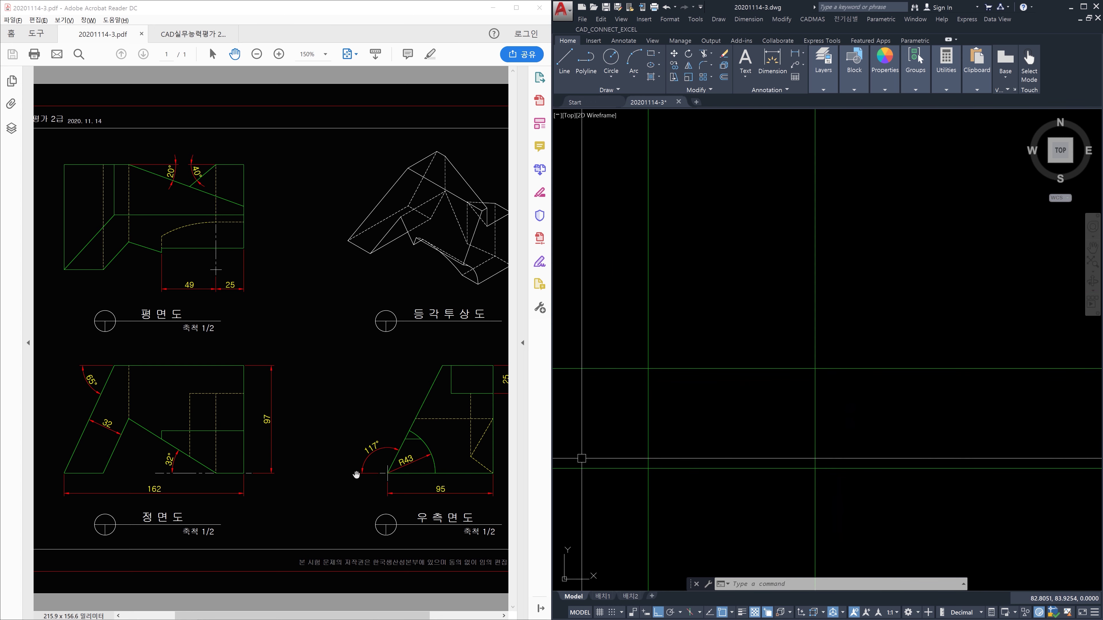
text(xl)
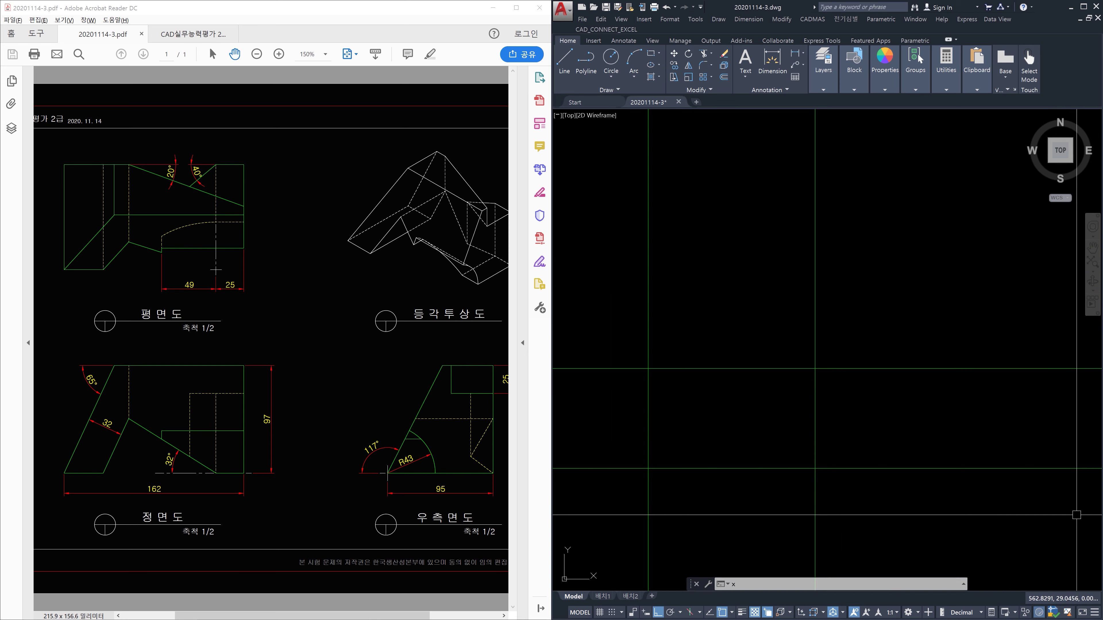
key(Return)
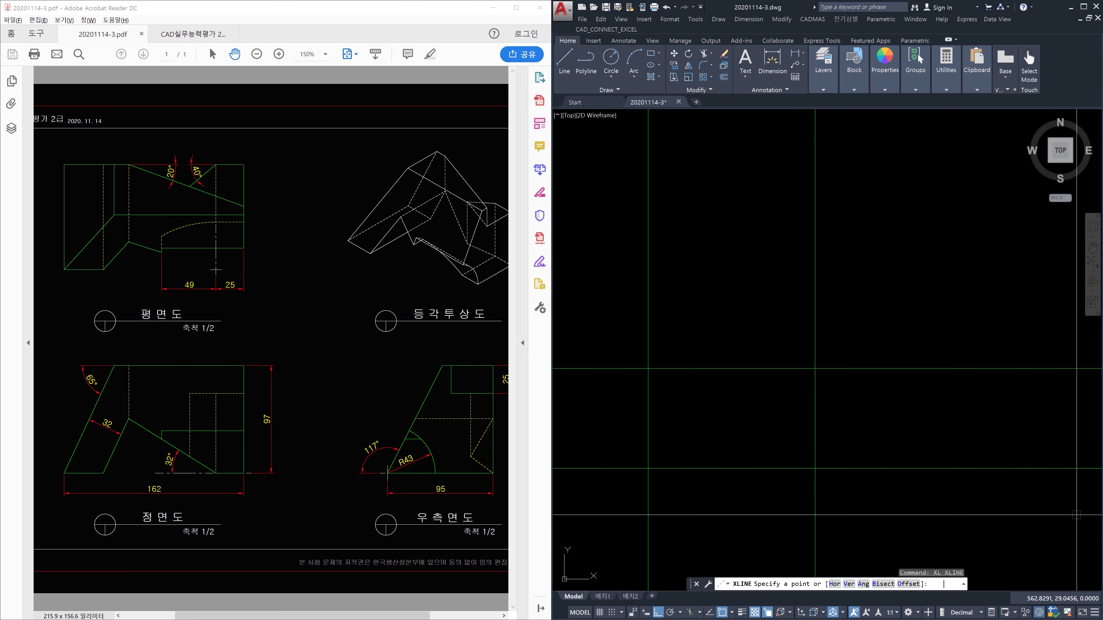
click(988, 502)
click(994, 302)
key(Escape)
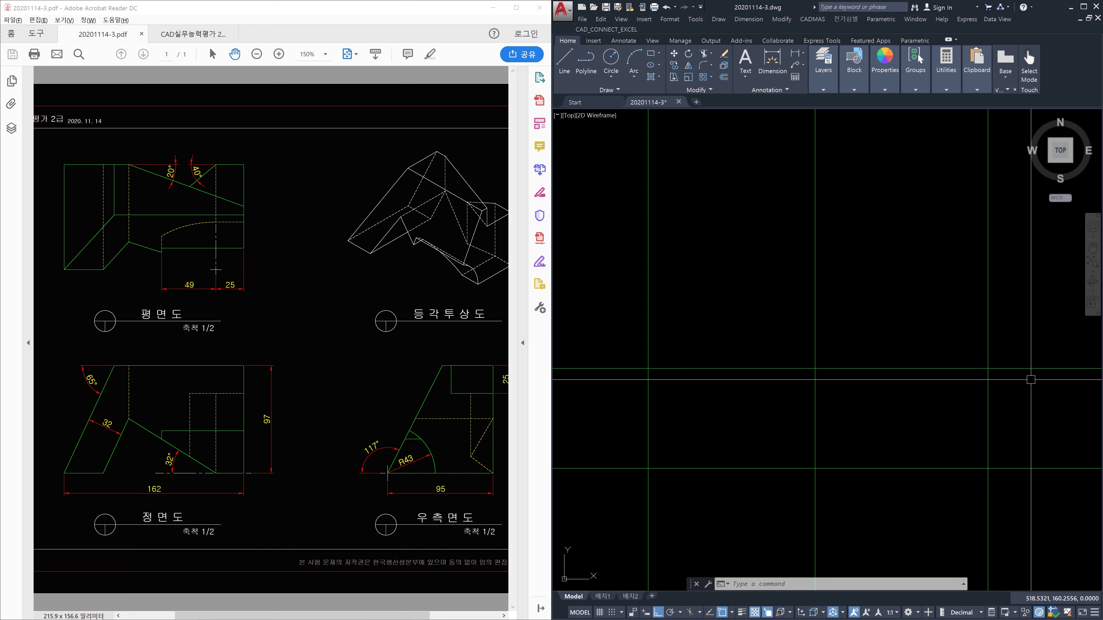
click(1007, 408)
click(941, 412)
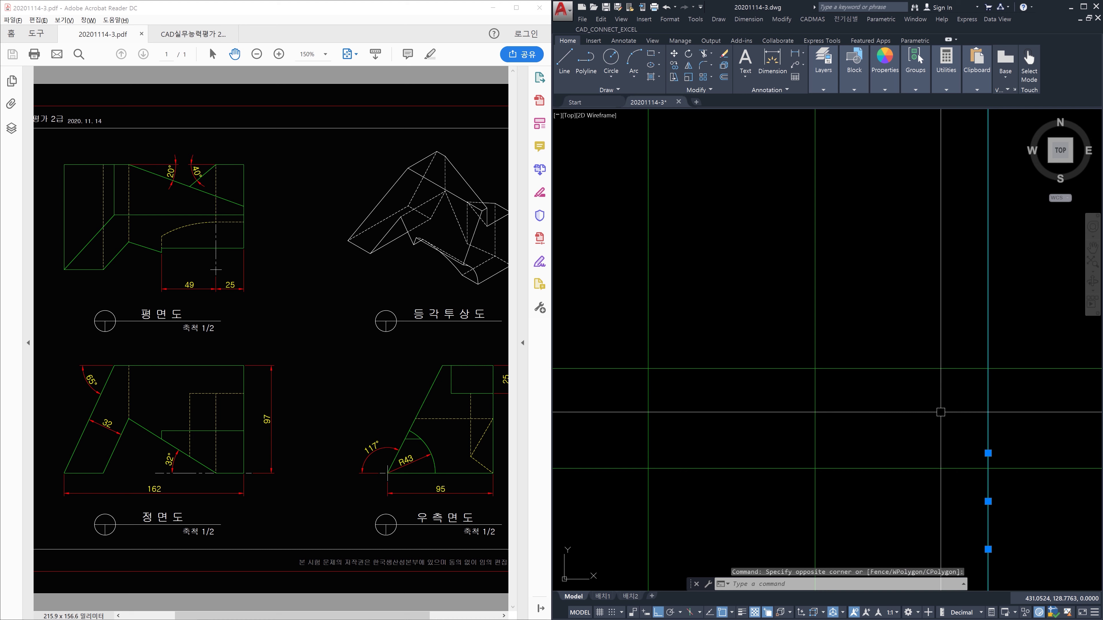
key(Delete)
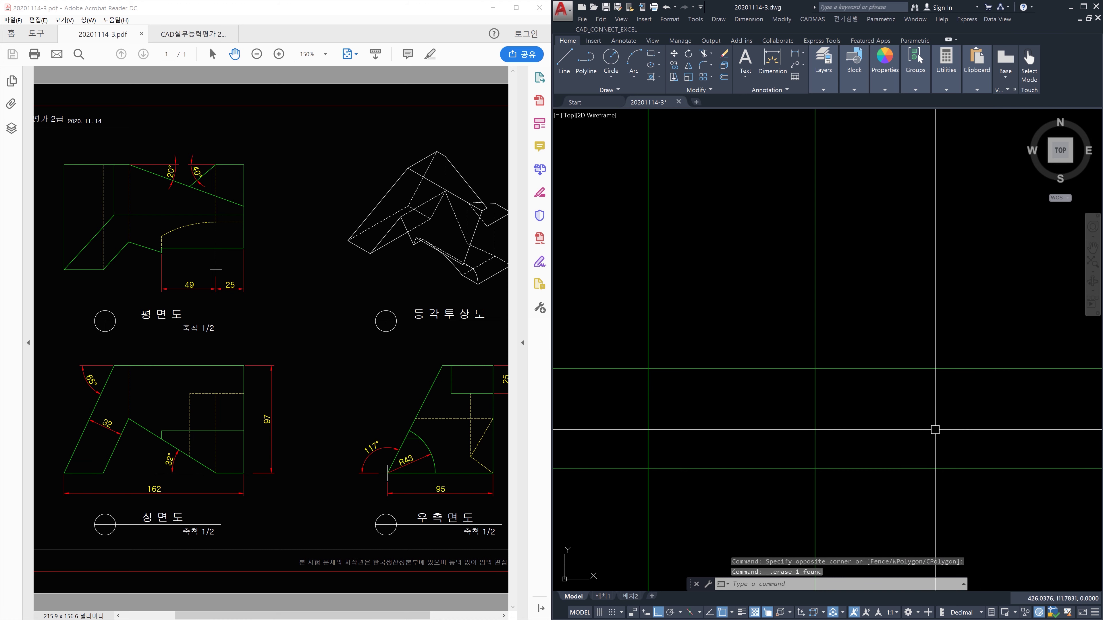
Step: Draw a vertical construction line to the right of the front view as the base line for the right side view
text(xl)
key(Return)
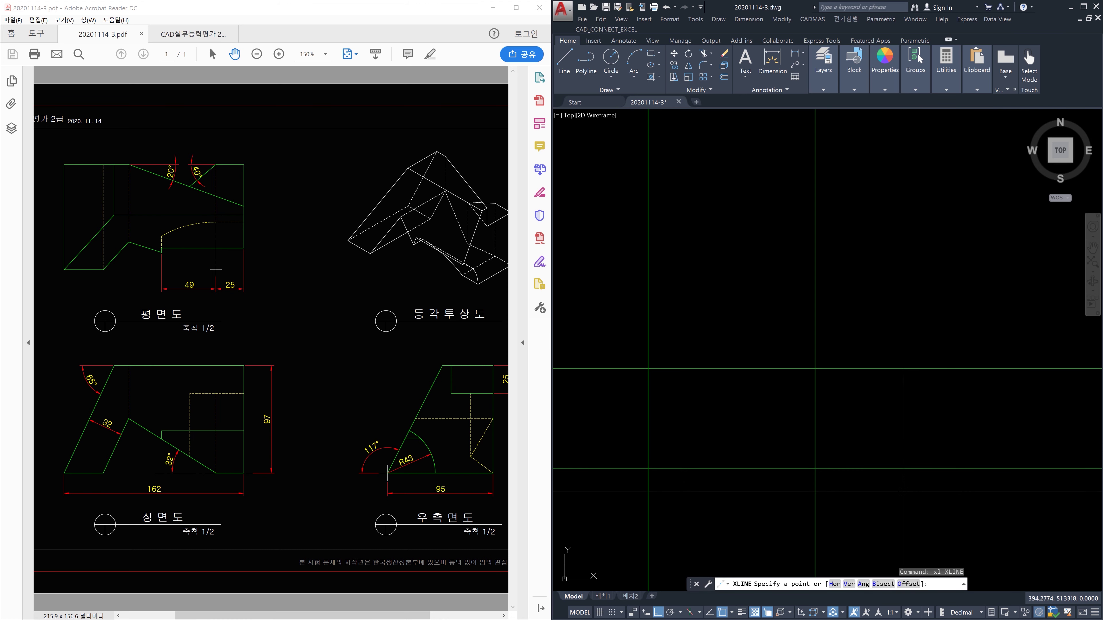
click(910, 482)
click(916, 323)
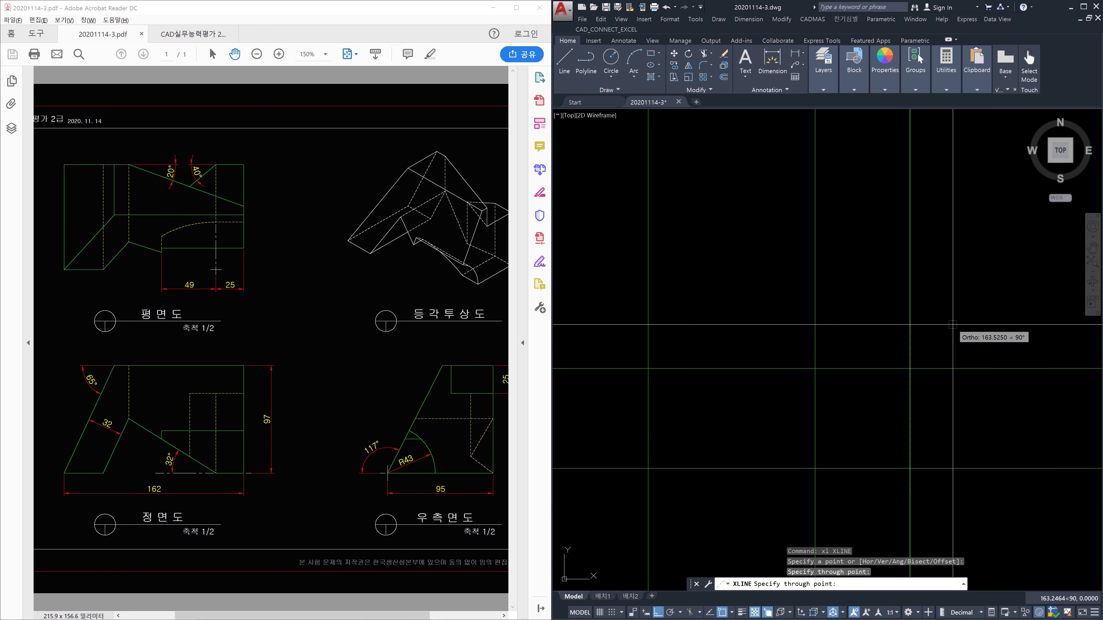
key(Escape)
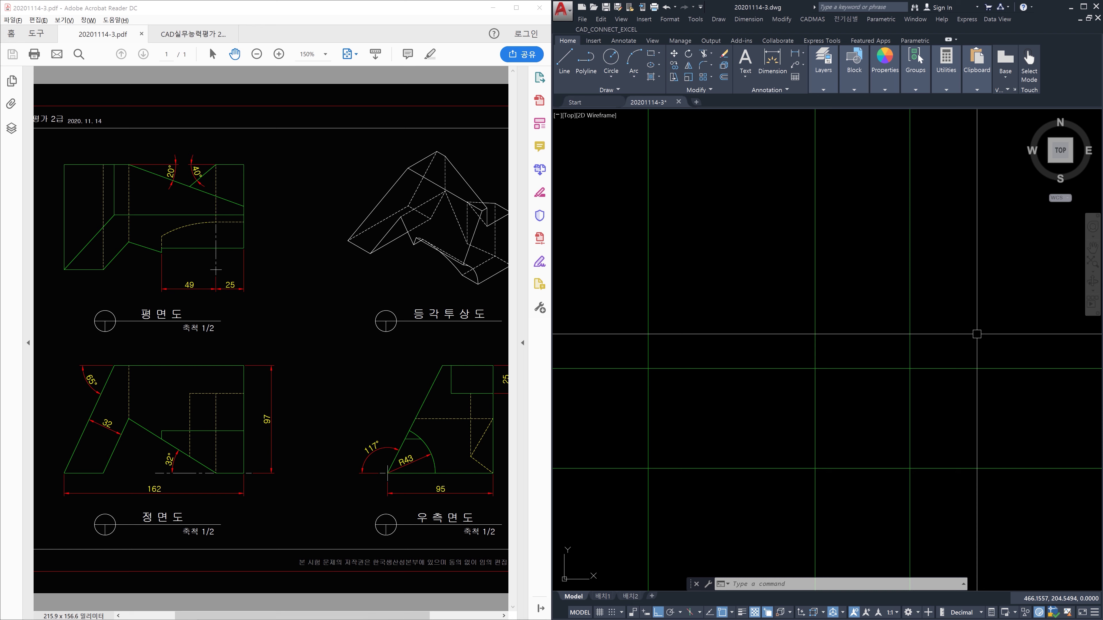
scroll(960, 304, down, 5)
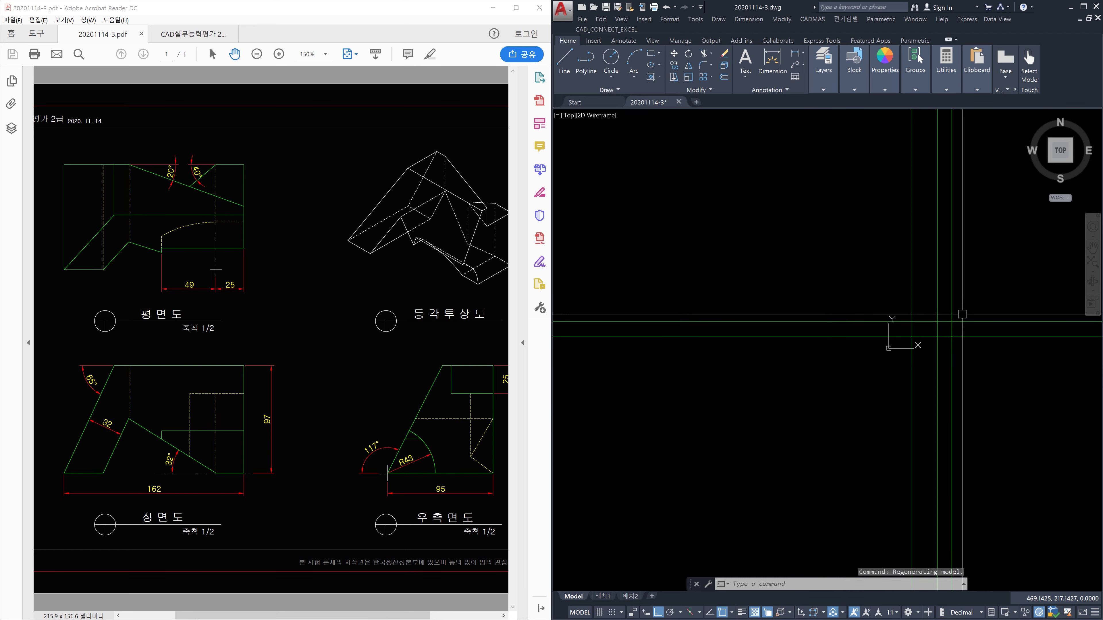
scroll(796, 259, up, 7)
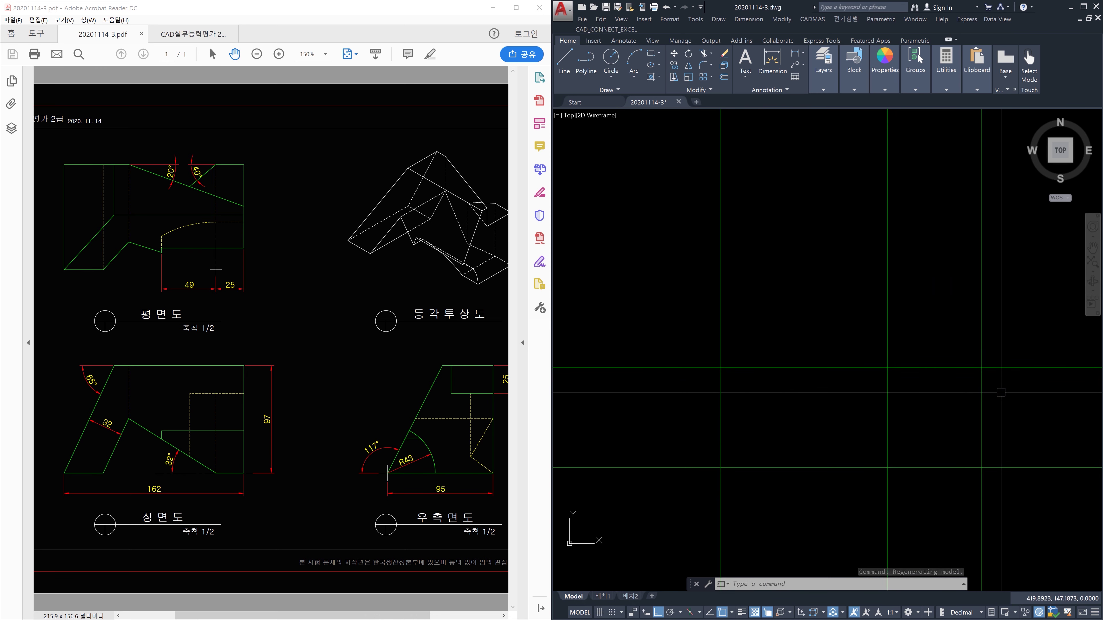
middle_drag(975, 424, 931, 417)
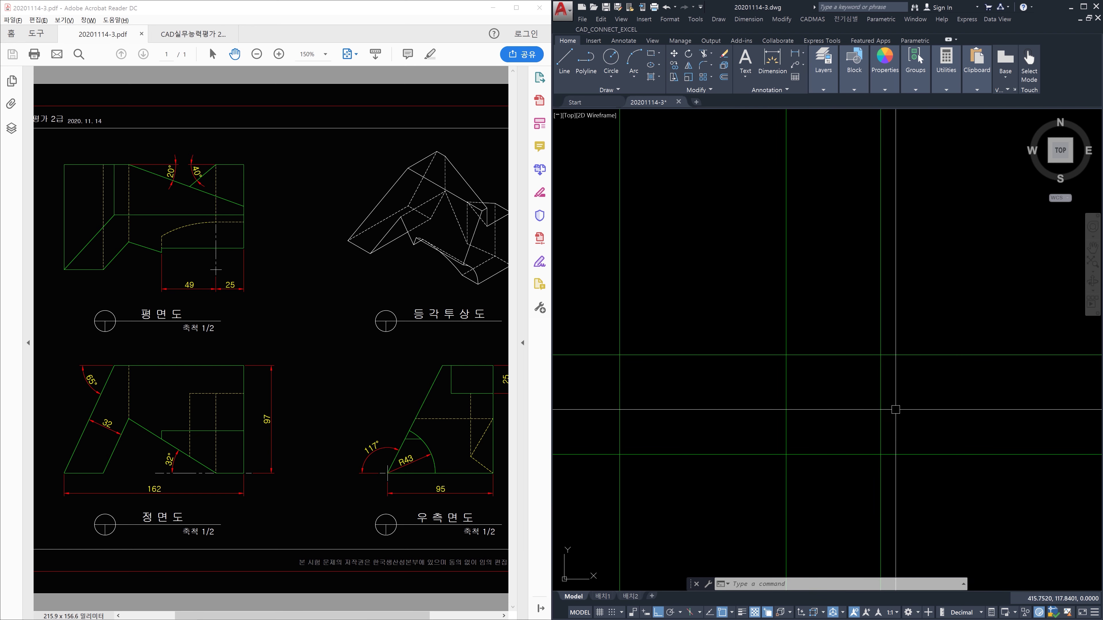
click(905, 405)
click(868, 404)
click(804, 410)
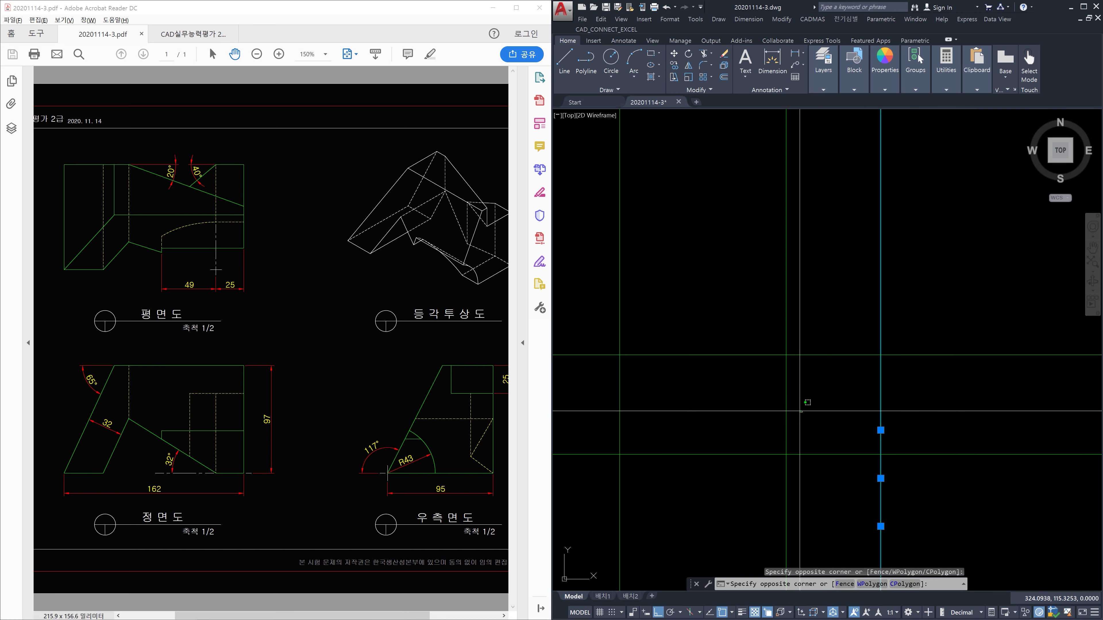
click(776, 413)
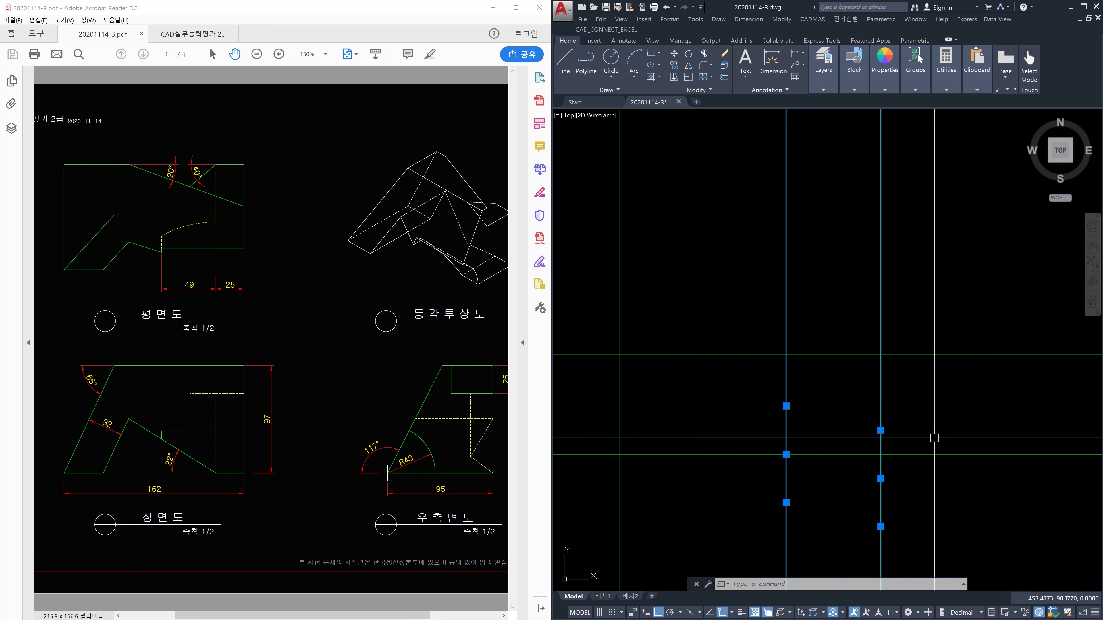
key(Escape)
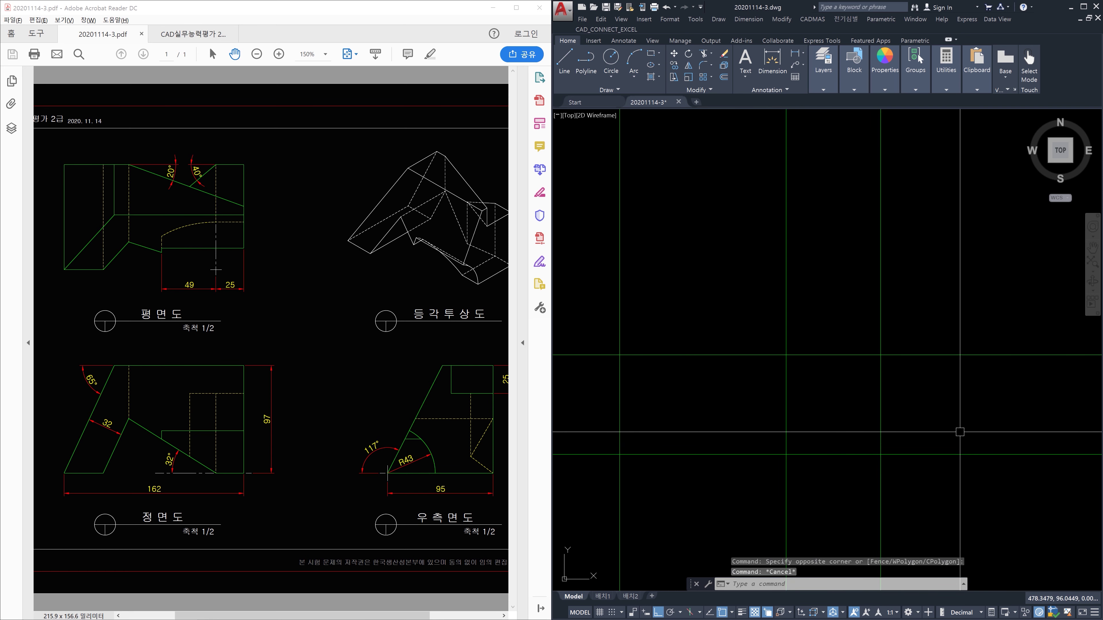
Step: Offset the right side view's vertical base line 95 to its right for the view's overall width
text(o)
key(Return)
text(95)
key(Return)
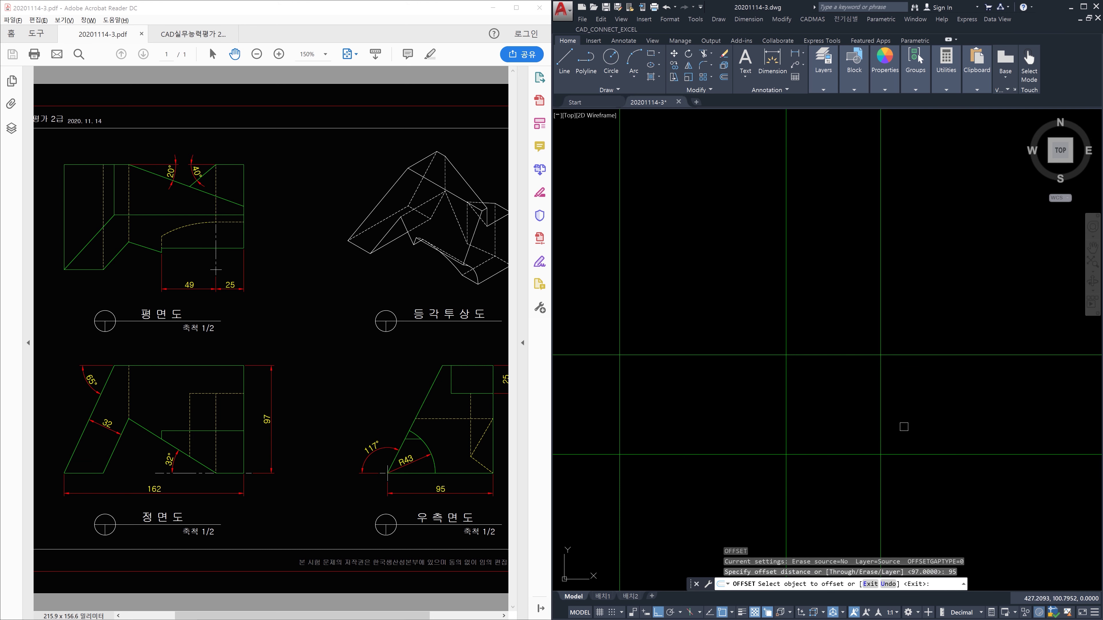
click(881, 417)
click(964, 421)
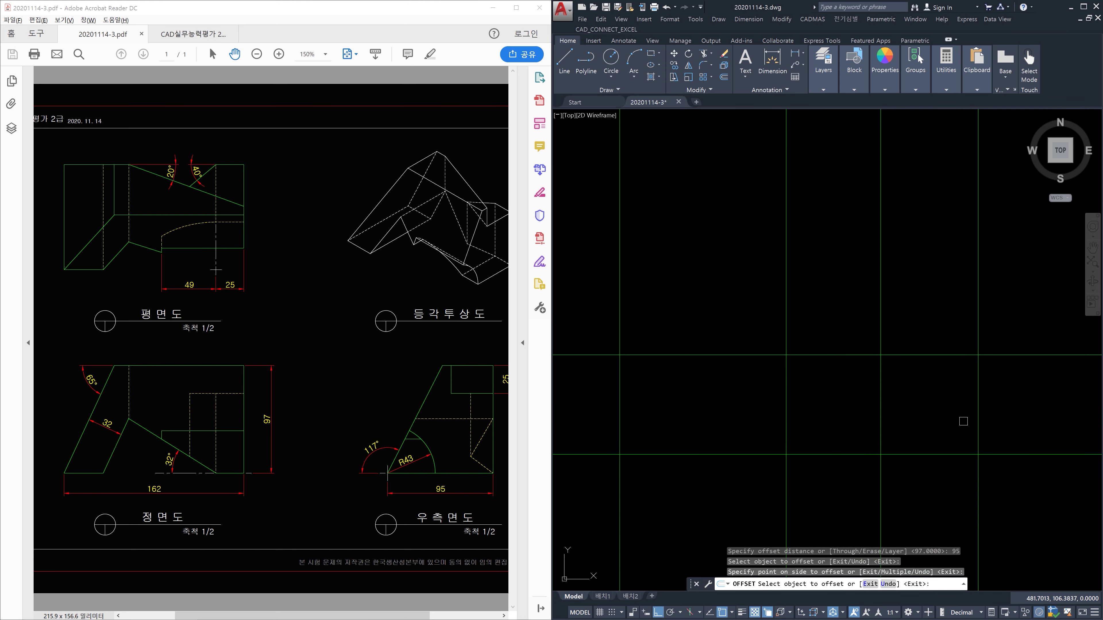
key(Escape)
Step: Draw a horizontal construction line a short distance above the front view as the base line for the top view
scroll(950, 406, down, 2)
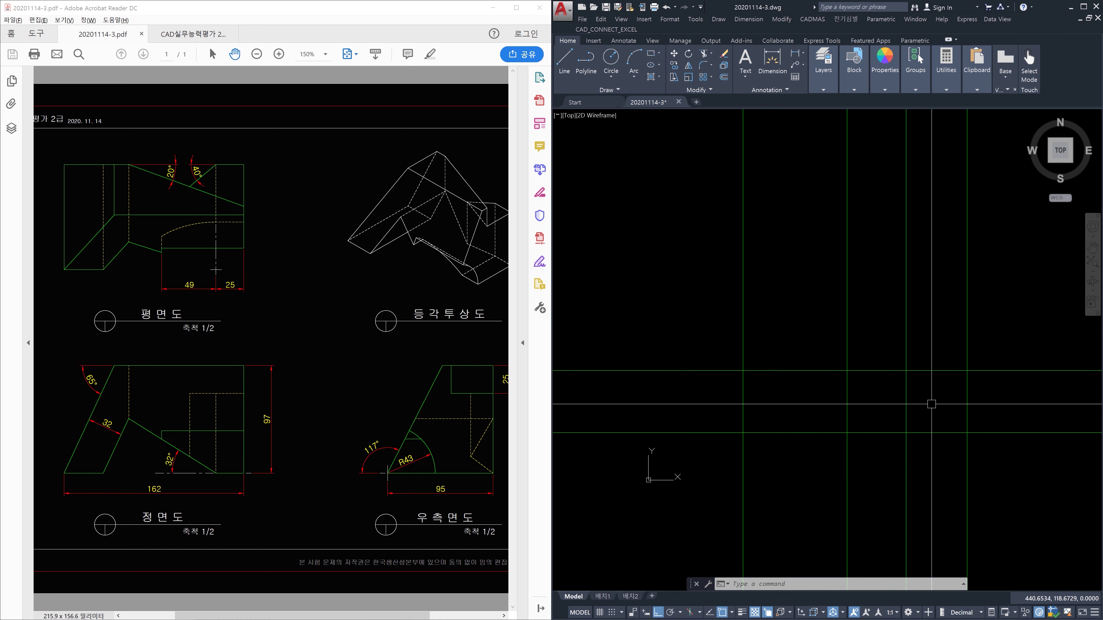
middle_drag(906, 359, 909, 375)
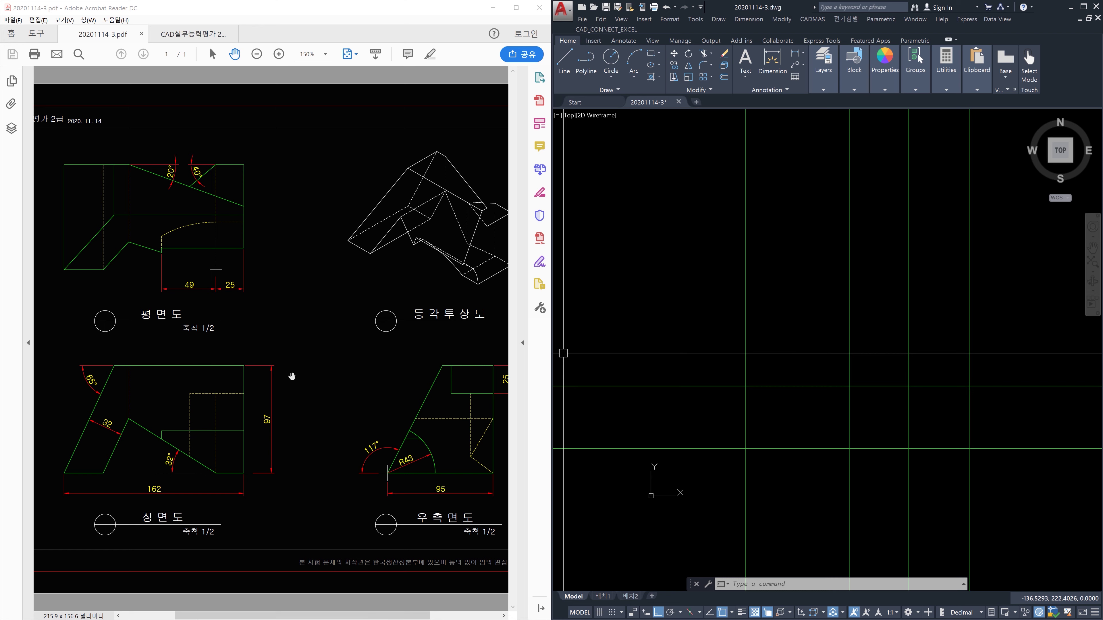
scroll(789, 398, up, 2)
mouse_move(789, 397)
middle_down()
mouse_move(682, 374)
mouse_move(731, 400)
middle_up()
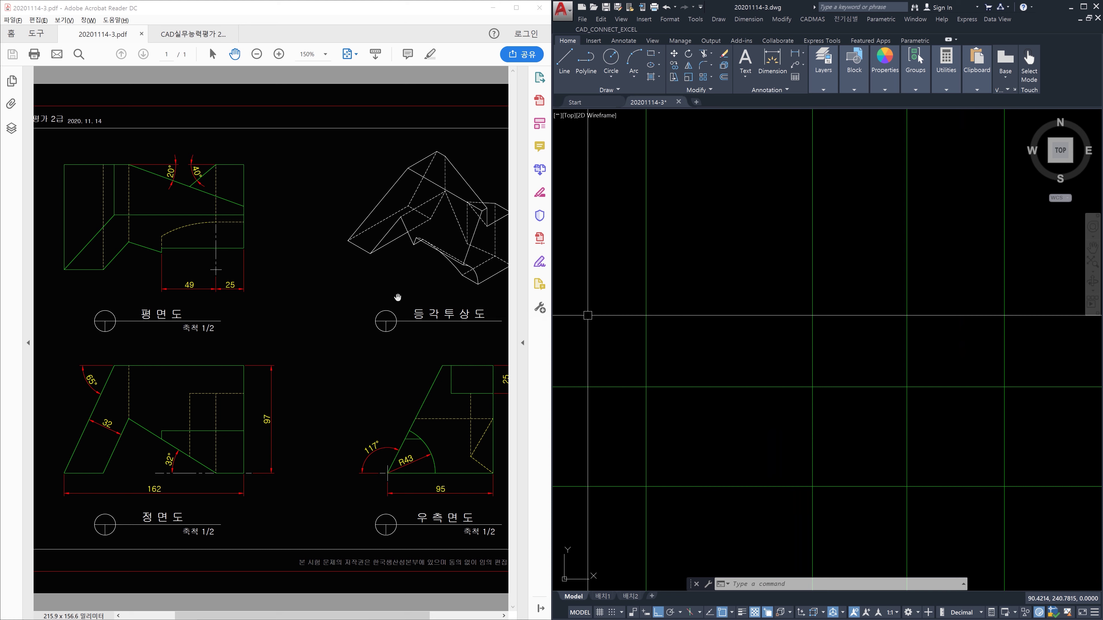
text(xl)
key(Return)
click(707, 329)
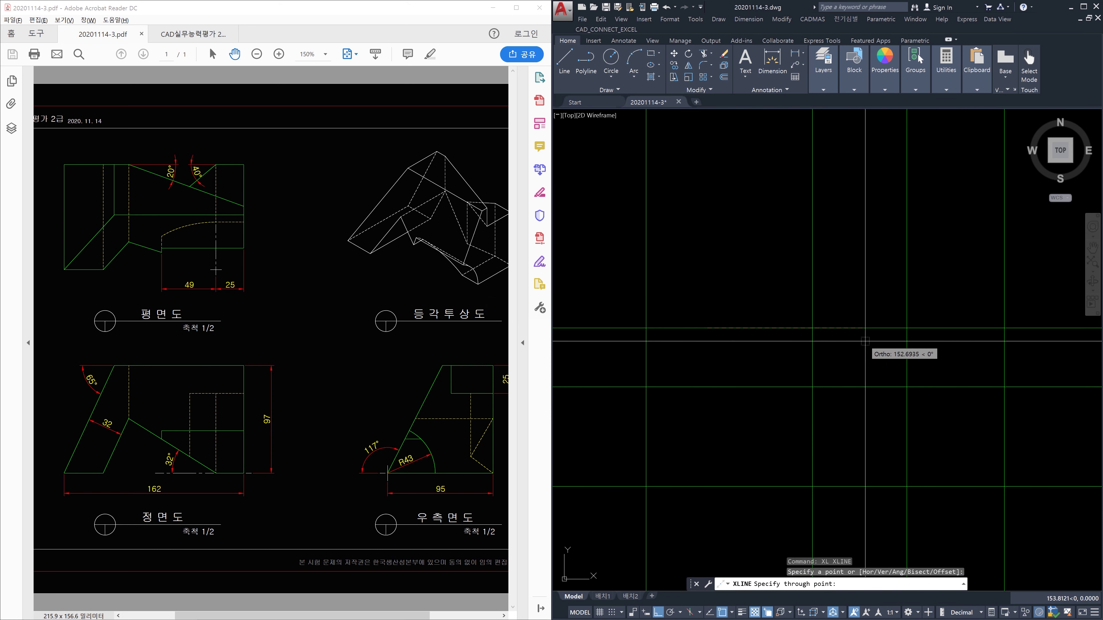
key(Escape)
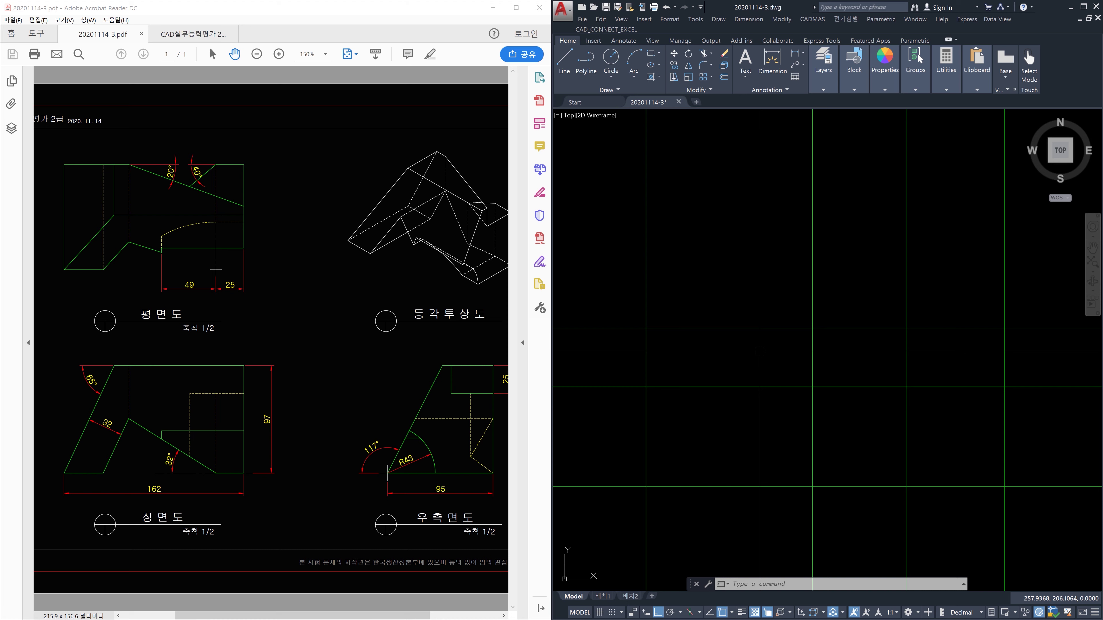
Step: Offset the top view's horizontal base line 95 upward for the view's overall depth
text(o)
key(Return)
text(95)
key(Return)
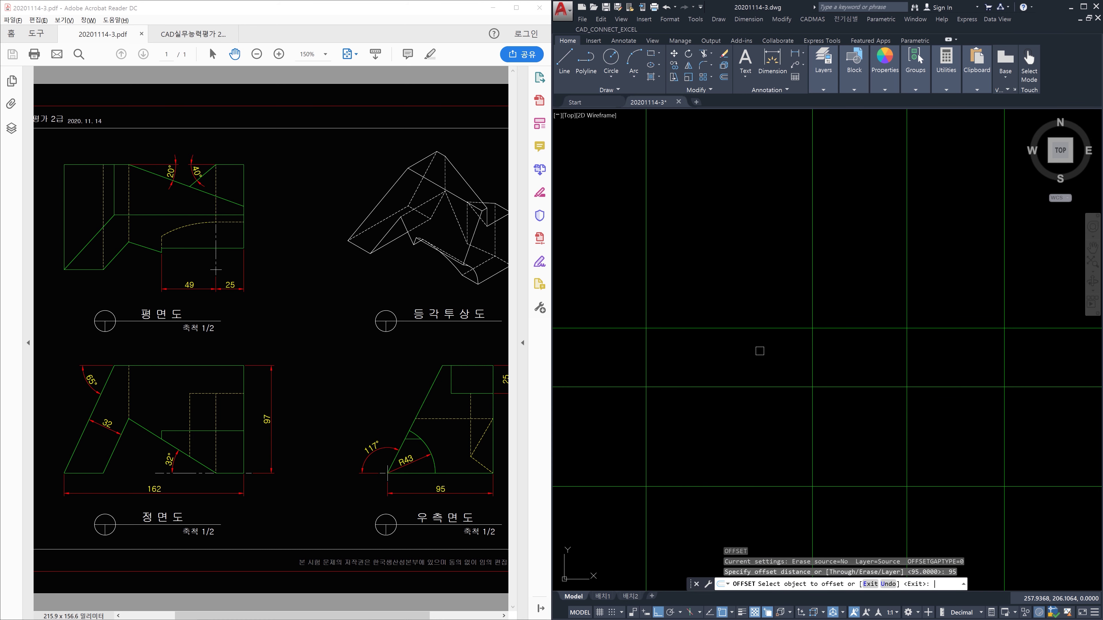
click(747, 328)
click(750, 255)
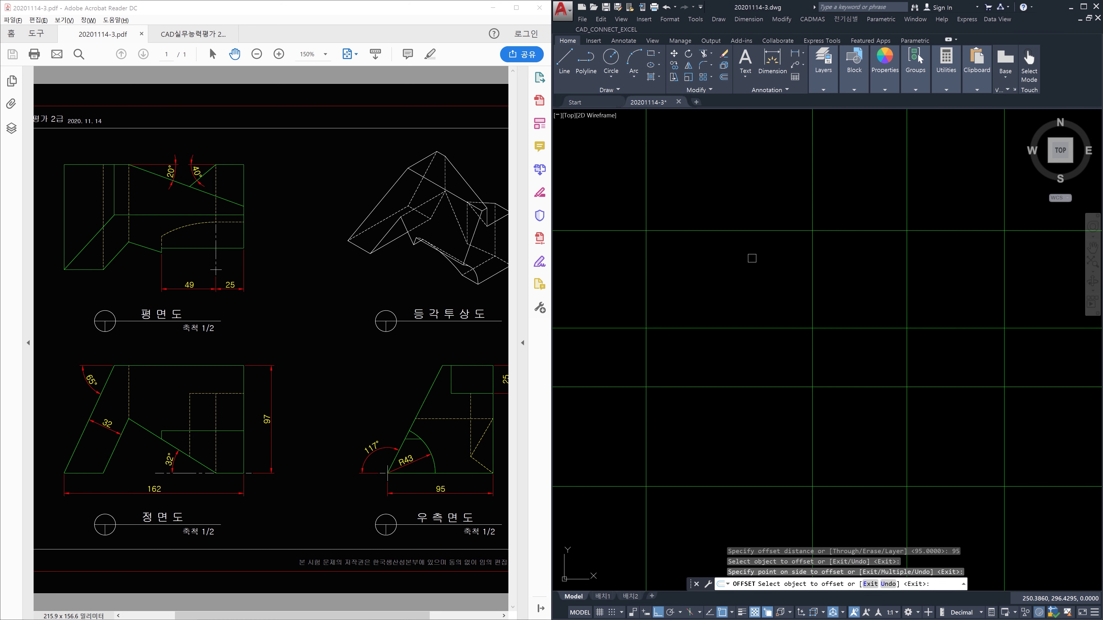
key(Escape)
Step: Delete the horizontal construction line that was offset upward from the top view's base line
click(751, 255)
click(750, 202)
key(Delete)
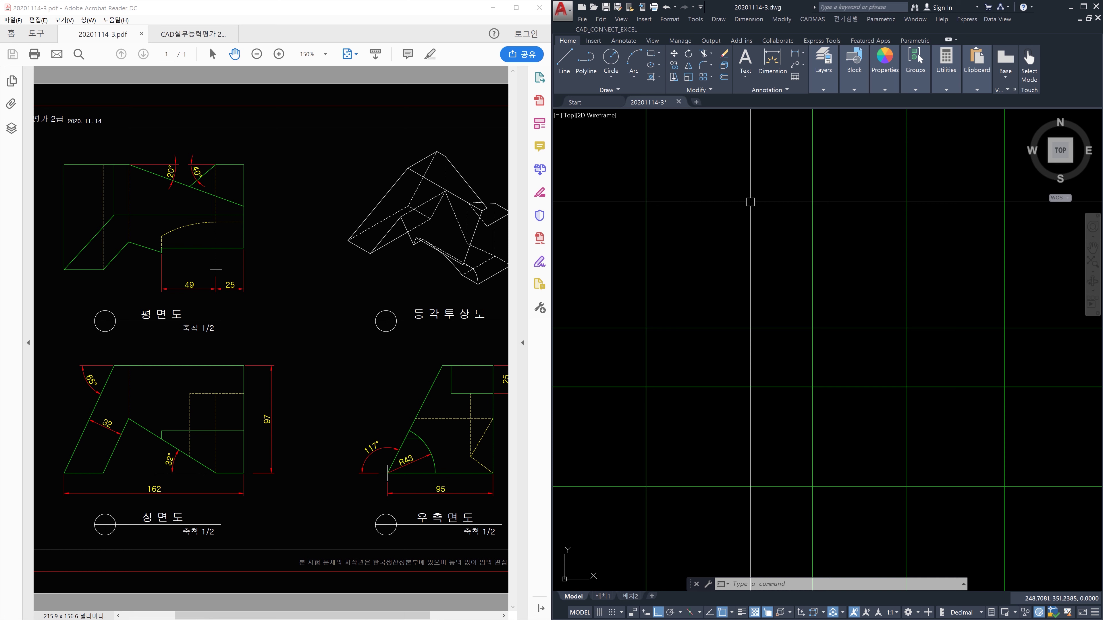
Step: Start a construction line with its angle fixed at 45 degrees
text(xl)
key(Return)
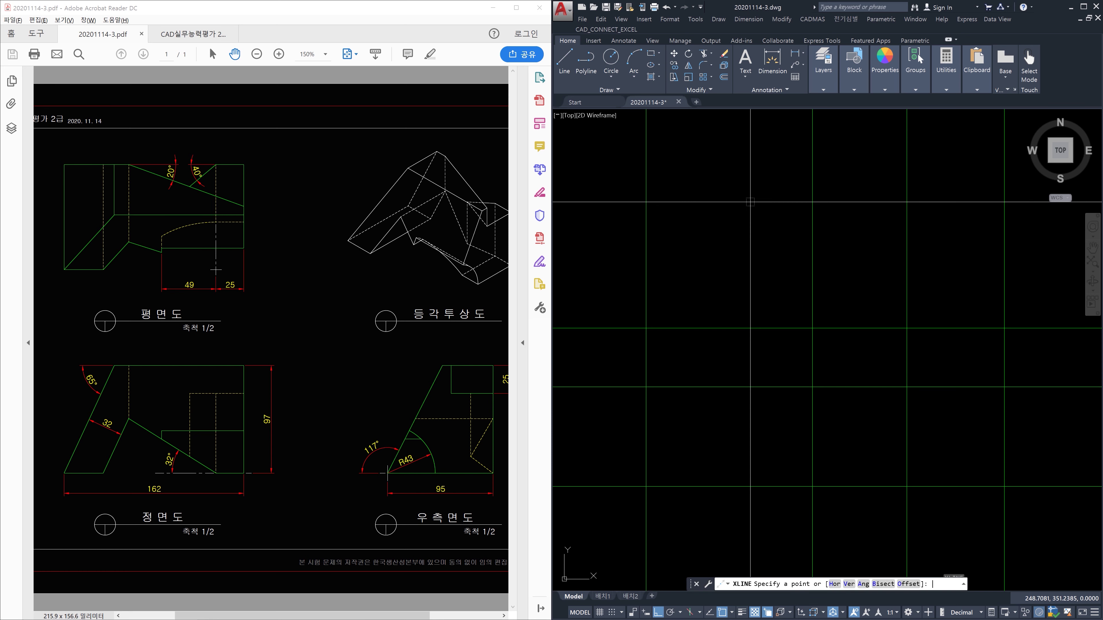
text(a)
key(Return)
text(45)
key(Return)
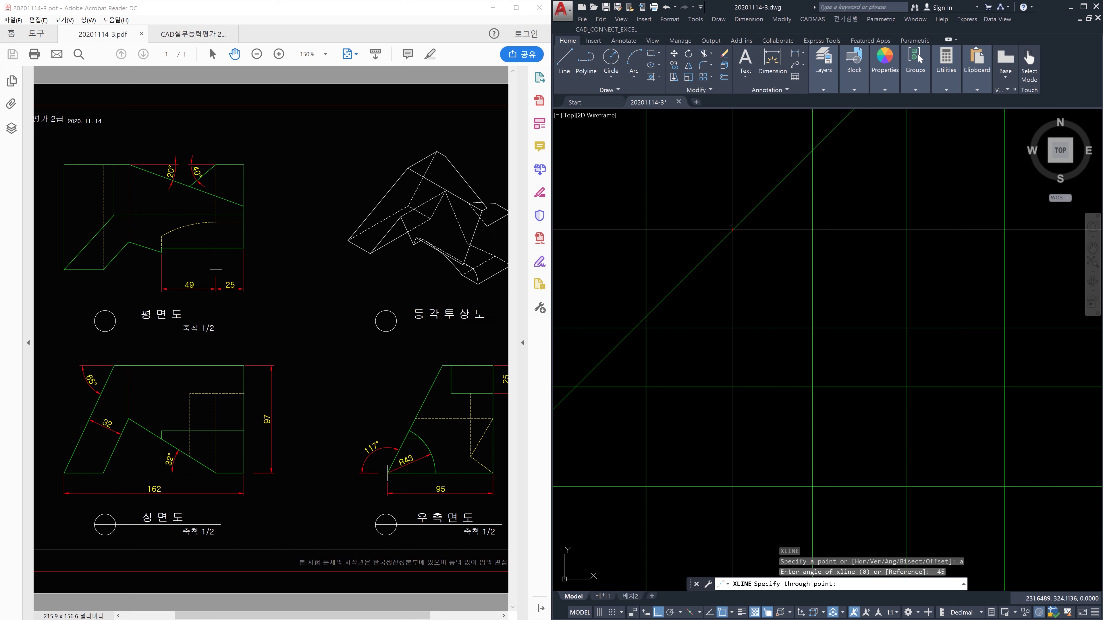
mouse_move(555, 332)
mouse_down()
mouse_move(1050, 329)
mouse_move(1024, 354)
mouse_up()
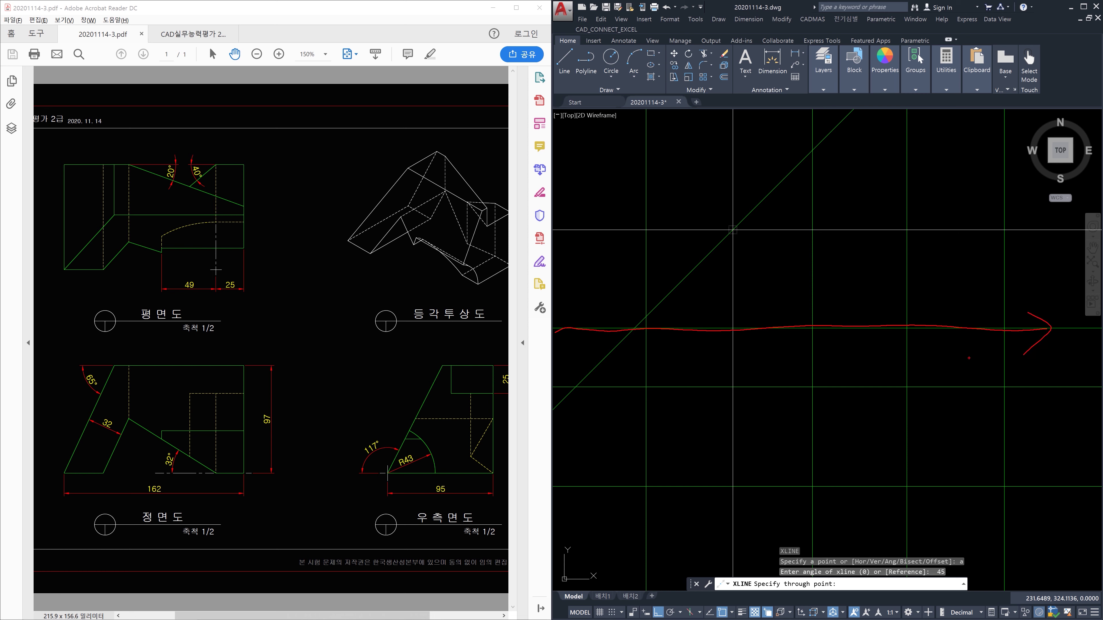
drag(689, 332, 686, 374)
drag(674, 365, 696, 371)
drag(689, 331, 711, 349)
drag(151, 299, 151, 369)
drag(137, 296, 168, 305)
drag(135, 356, 174, 340)
drag(710, 372, 686, 373)
drag(626, 332, 729, 328)
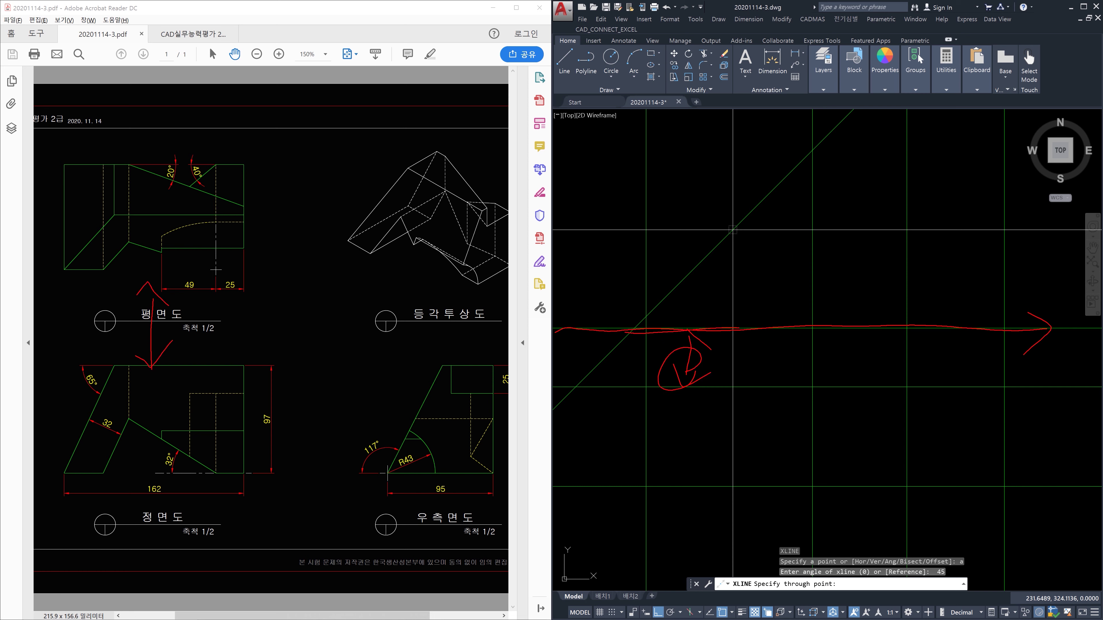
mouse_move(279, 213)
mouse_down()
mouse_move(65, 281)
mouse_move(259, 214)
mouse_up()
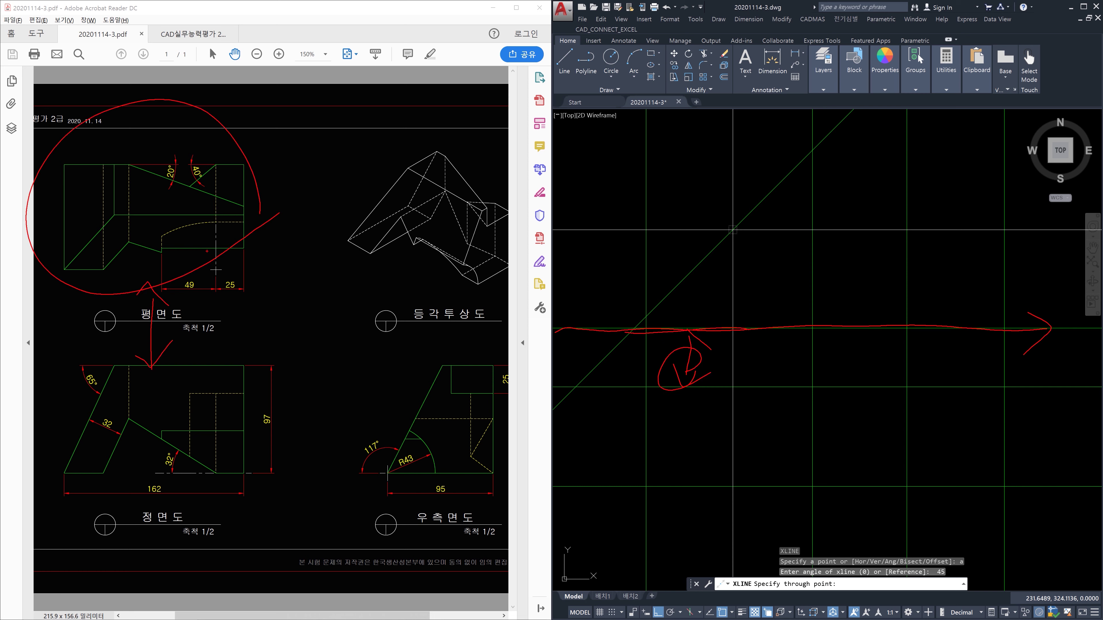
drag(43, 269, 374, 272)
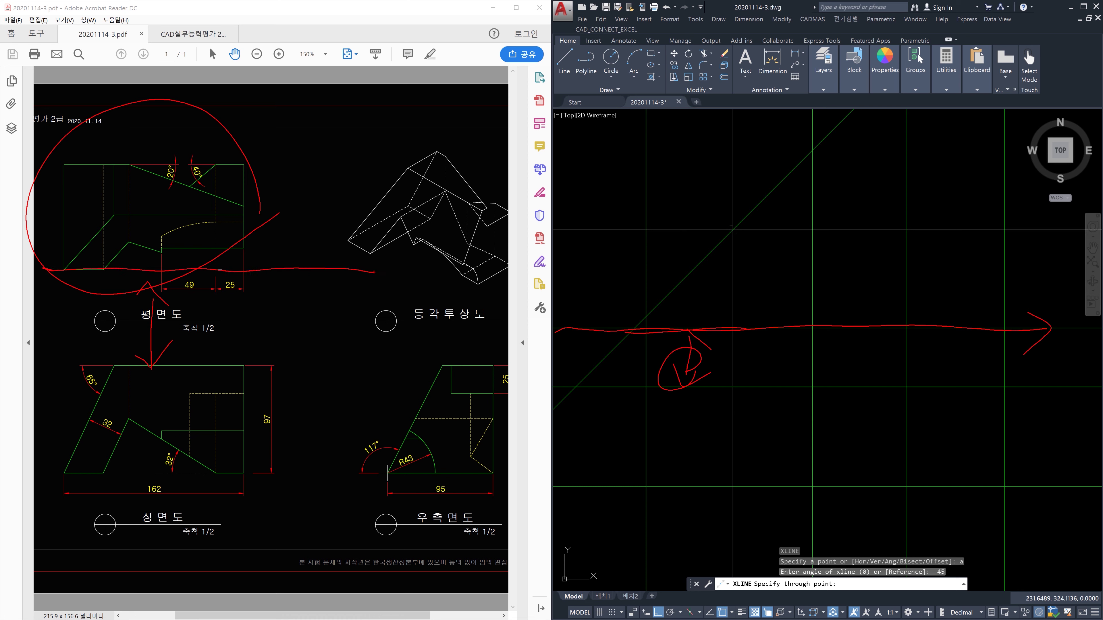
mouse_move(917, 459)
mouse_down()
mouse_move(881, 447)
mouse_move(920, 444)
mouse_up()
drag(1021, 432, 971, 439)
mouse_move(814, 438)
mouse_down()
mouse_move(904, 425)
mouse_move(885, 452)
mouse_up()
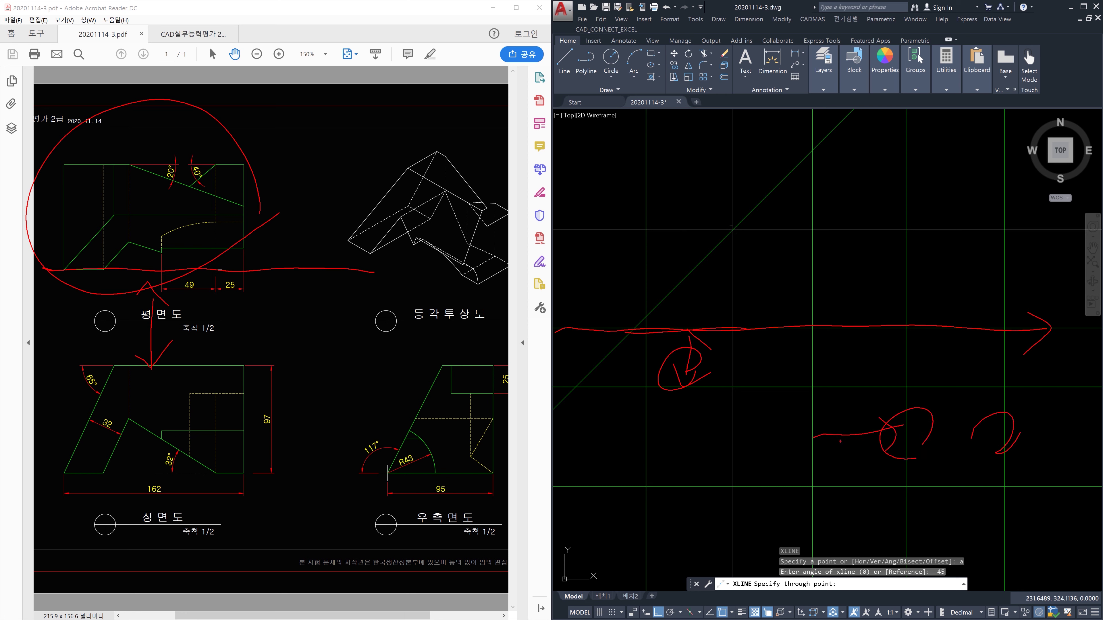
drag(825, 418, 823, 454)
mouse_move(256, 415)
mouse_down()
mouse_move(376, 404)
mouse_move(372, 427)
mouse_up()
drag(282, 385, 269, 400)
drag(250, 413, 293, 435)
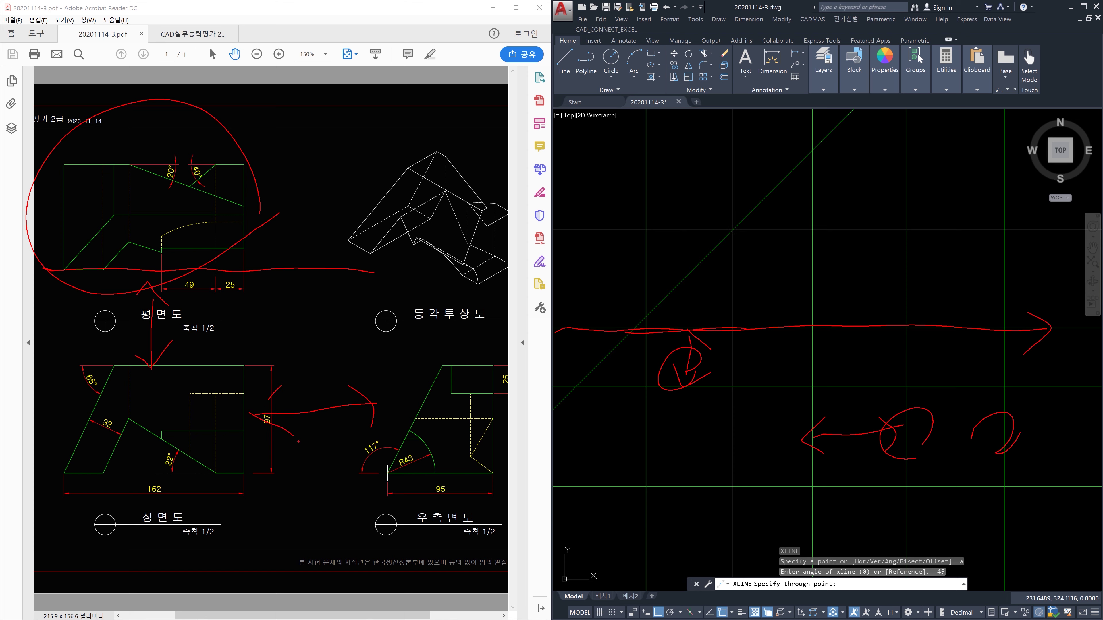
drag(914, 466, 885, 456)
drag(877, 415, 917, 452)
drag(392, 530, 393, 408)
mouse_move(388, 311)
mouse_down()
mouse_move(390, 381)
mouse_move(391, 322)
mouse_up()
mouse_move(394, 251)
mouse_down()
mouse_move(387, 409)
mouse_move(396, 232)
mouse_up()
drag(393, 330, 395, 229)
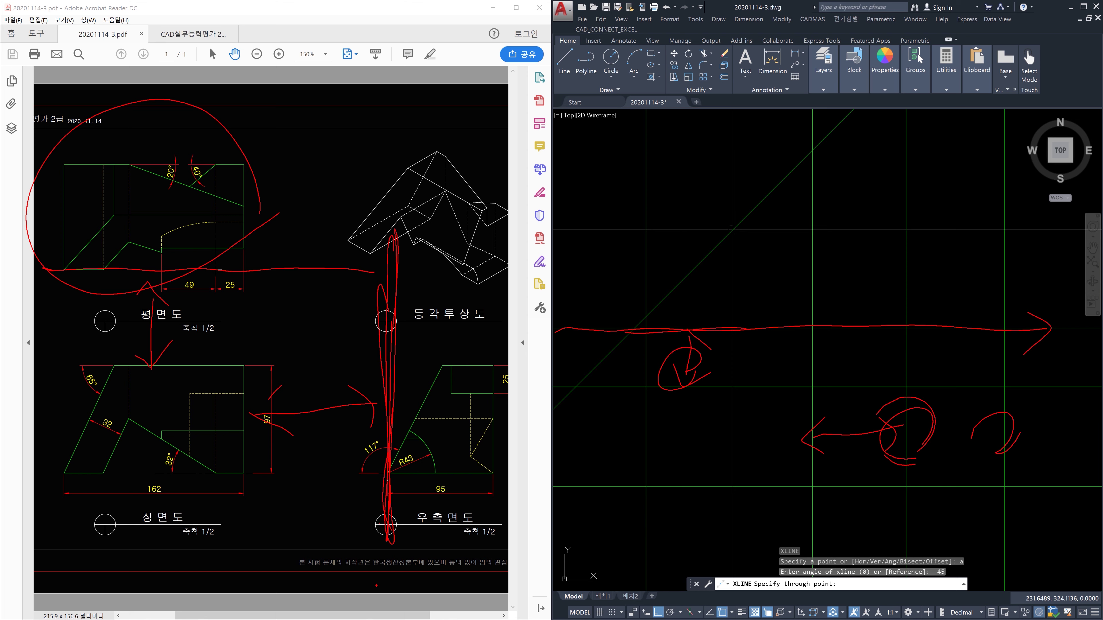
drag(990, 416, 987, 458)
drag(489, 534, 494, 230)
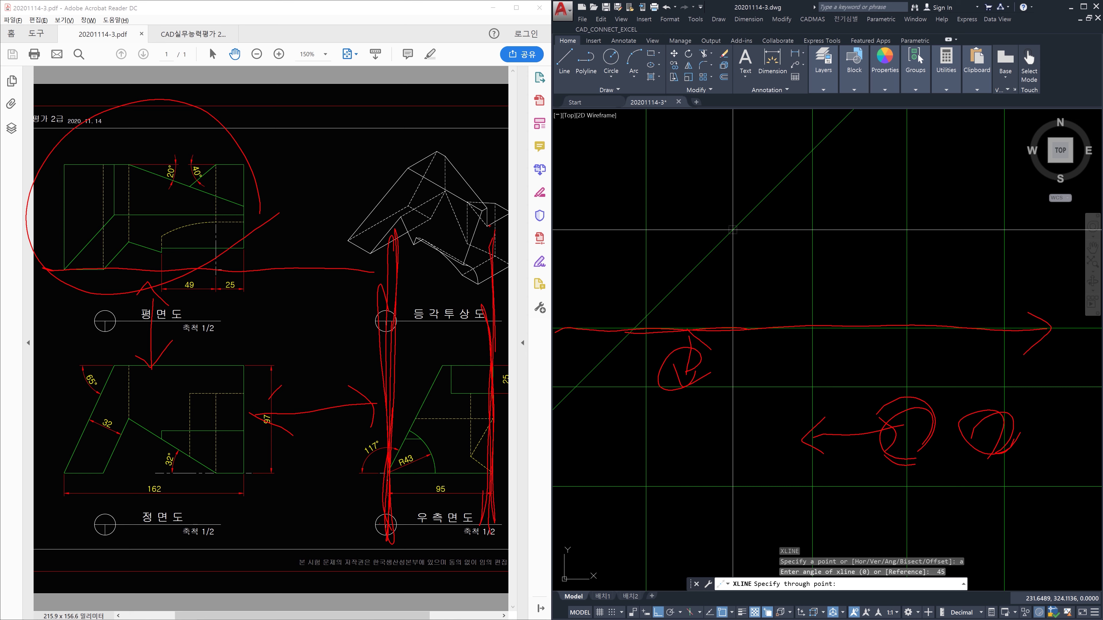
drag(321, 270, 558, 272)
drag(392, 262, 397, 290)
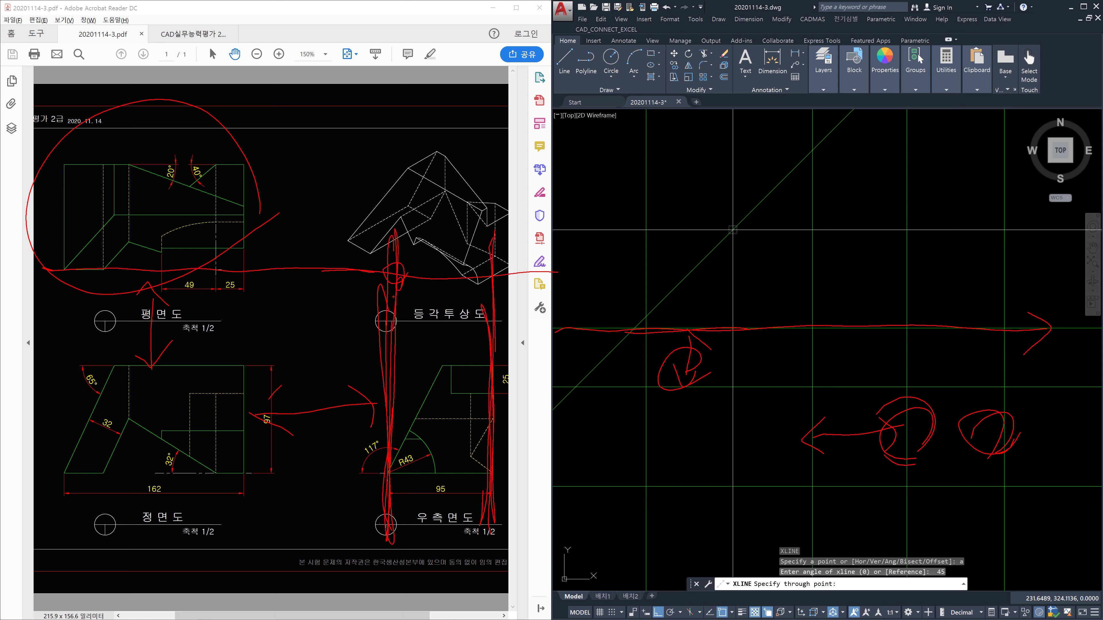
drag(905, 282, 898, 491)
mouse_move(910, 322)
mouse_down()
mouse_move(882, 343)
mouse_move(917, 313)
mouse_move(905, 322)
mouse_up()
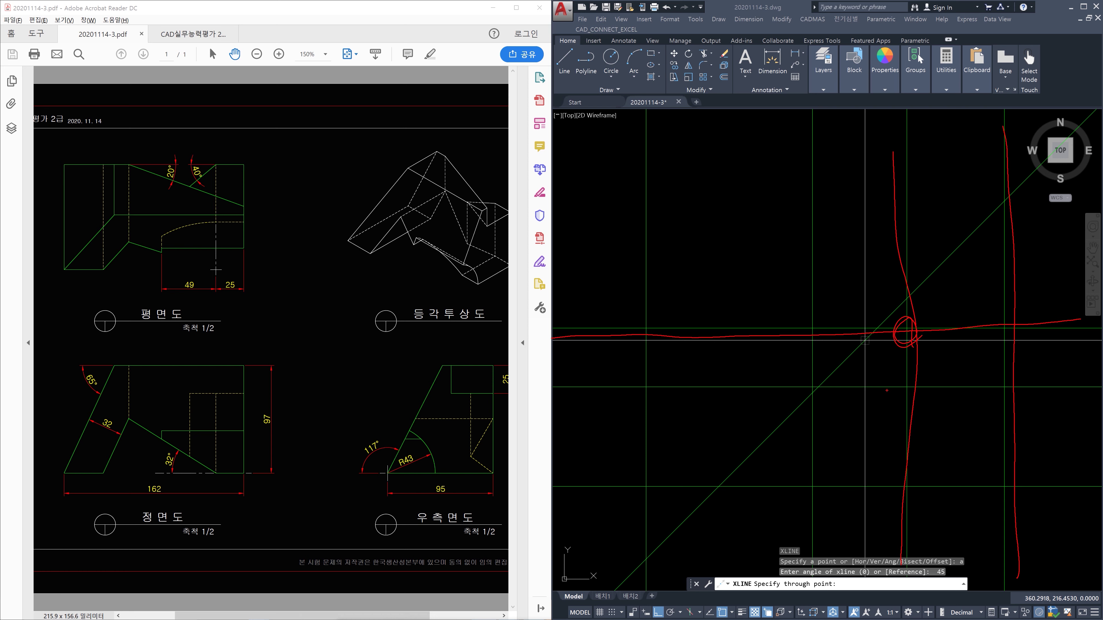
mouse_move(895, 539)
mouse_down()
mouse_move(895, 333)
mouse_move(906, 555)
mouse_up()
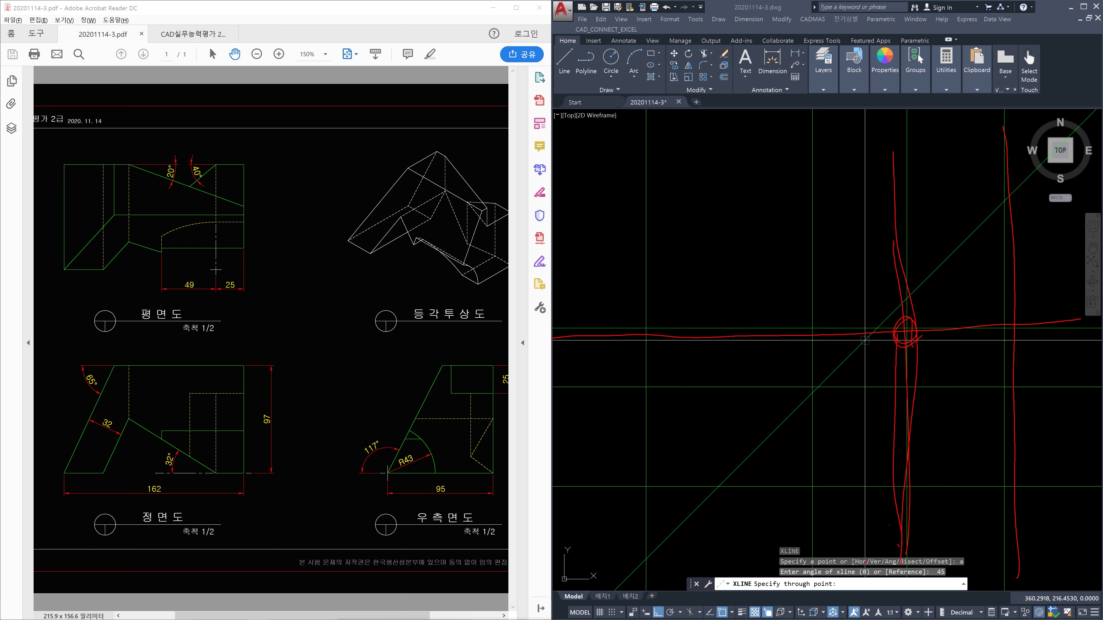
drag(717, 337, 1081, 341)
drag(820, 325, 1043, 334)
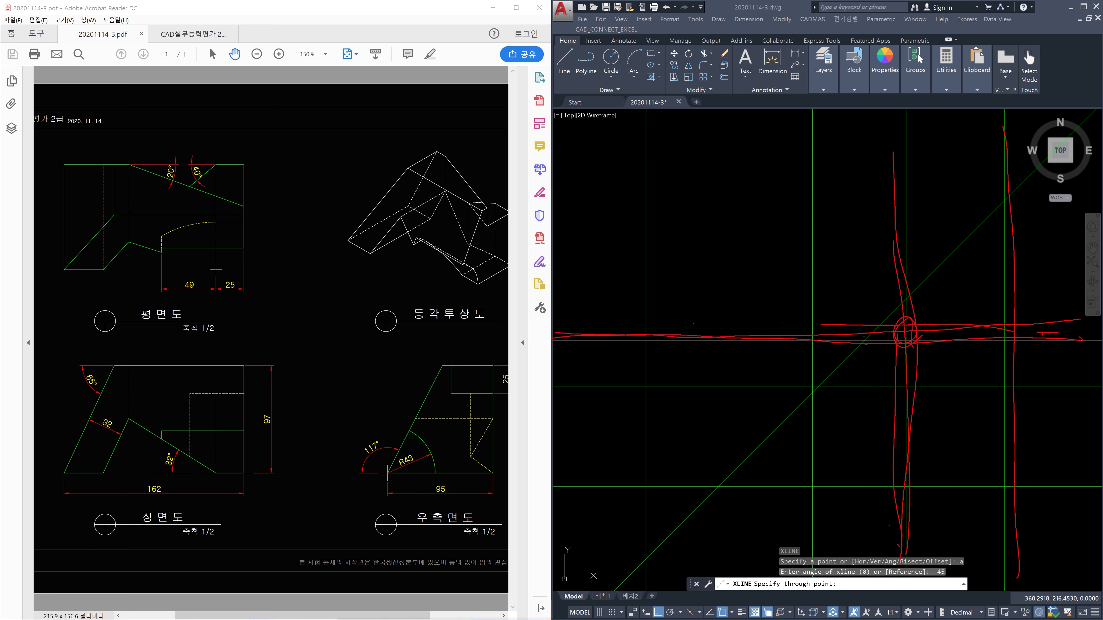
mouse_move(1004, 596)
mouse_down()
mouse_move(1000, 209)
mouse_move(999, 462)
mouse_up()
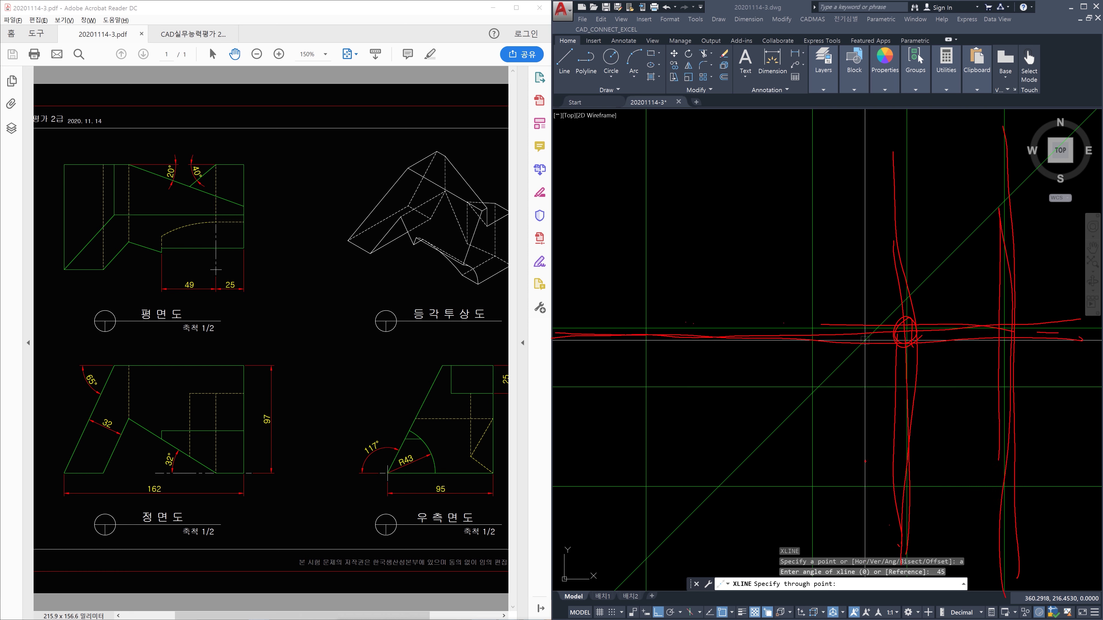
drag(50, 164, 307, 172)
drag(113, 164, 163, 163)
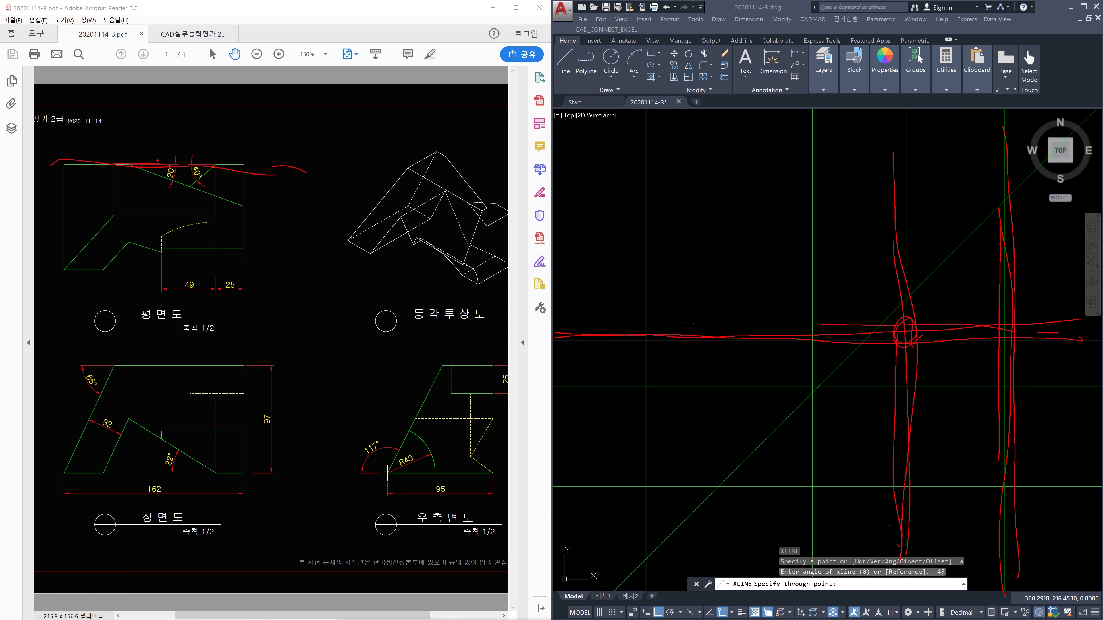
drag(911, 364, 902, 534)
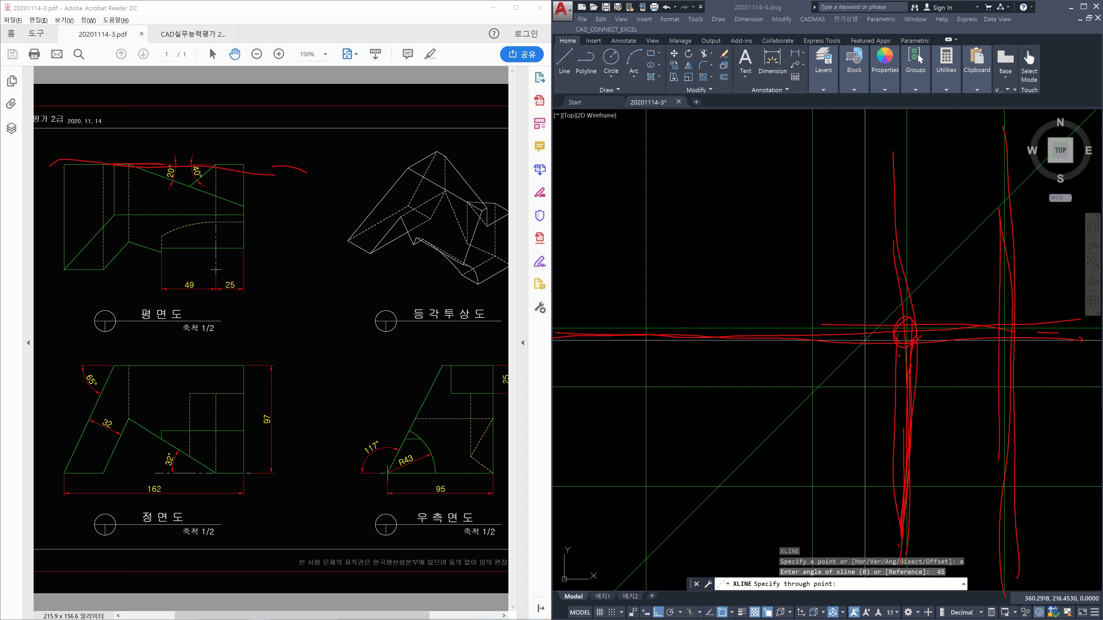
mouse_move(577, 331)
mouse_down()
mouse_move(641, 320)
mouse_move(812, 327)
mouse_move(714, 340)
mouse_move(639, 329)
mouse_move(819, 334)
mouse_up()
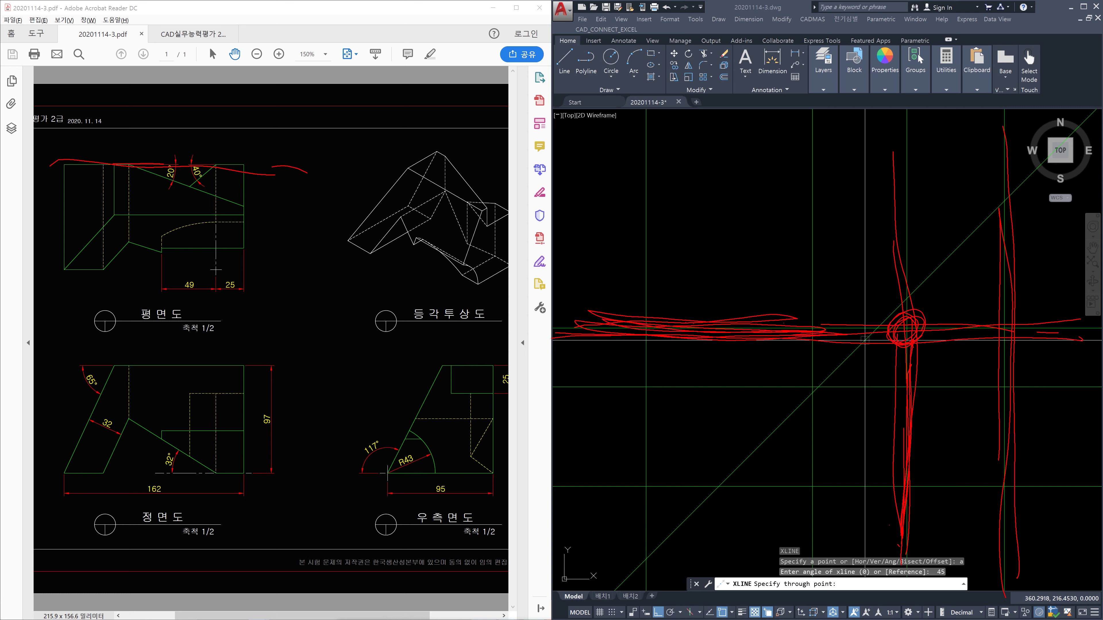
drag(617, 337, 853, 341)
drag(915, 538, 902, 268)
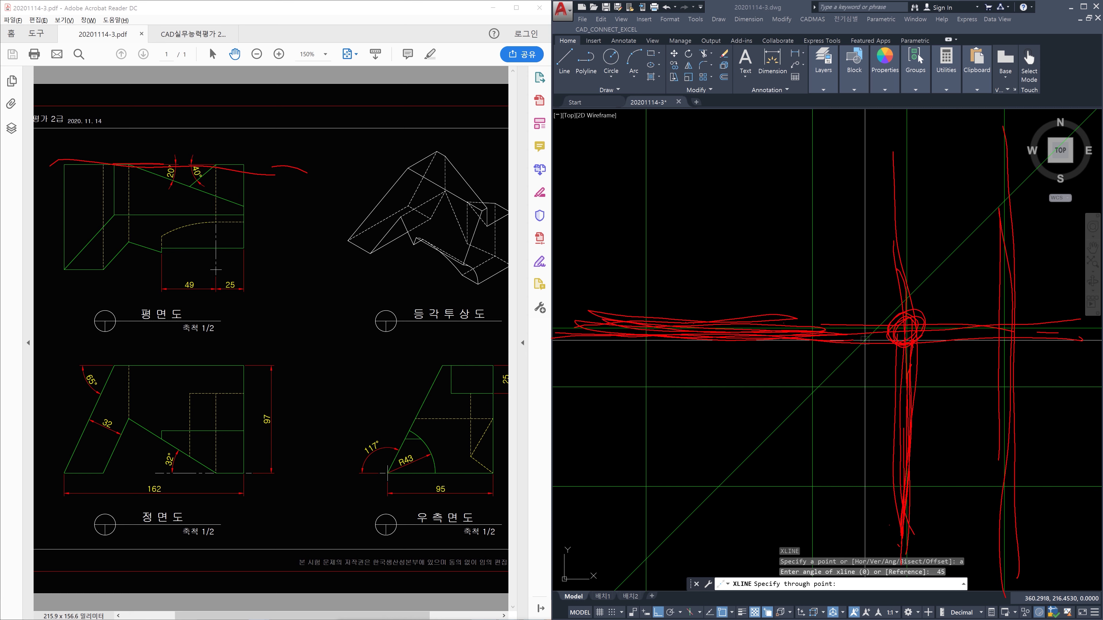
drag(687, 348, 920, 329)
mouse_move(900, 559)
mouse_down()
mouse_move(904, 317)
mouse_move(928, 316)
mouse_up()
drag(771, 453, 1047, 223)
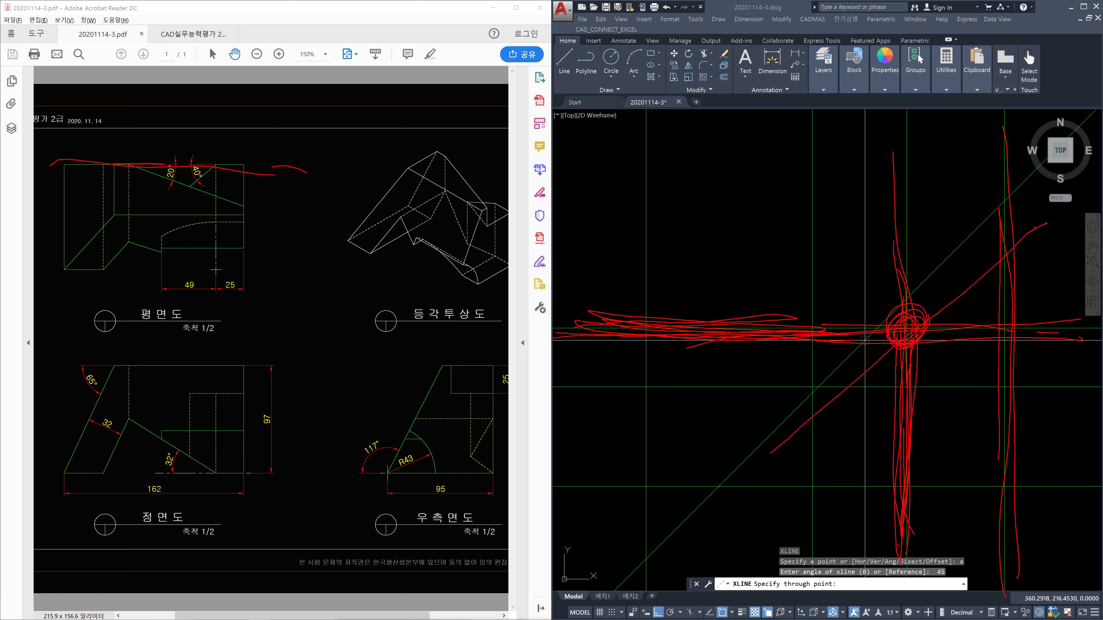
drag(745, 339, 742, 433)
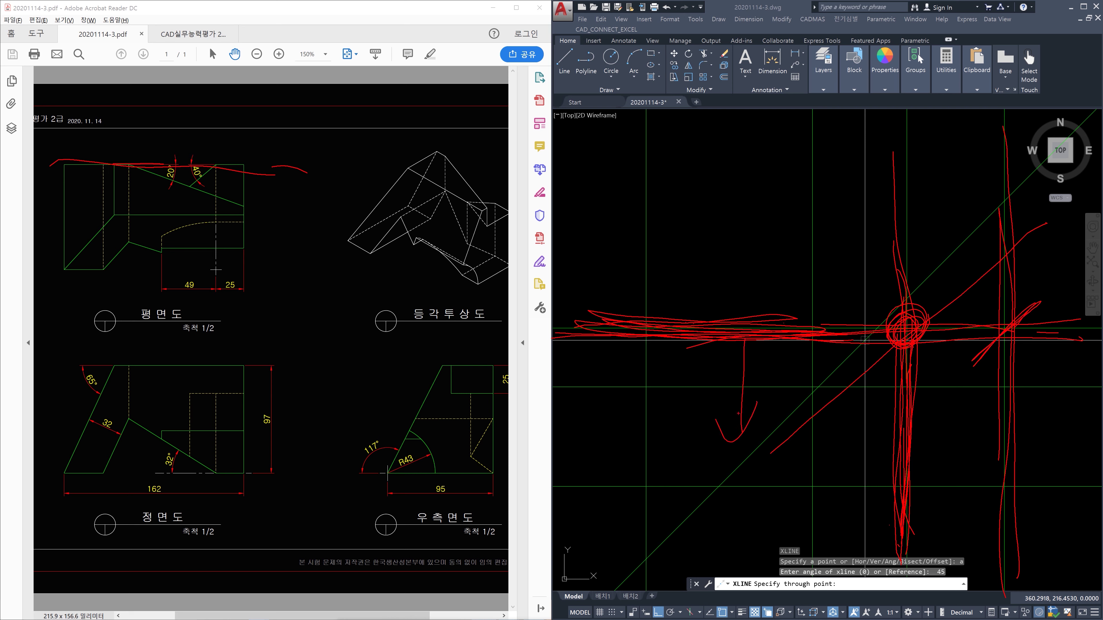
mouse_move(746, 401)
mouse_down()
mouse_move(684, 386)
mouse_move(738, 394)
mouse_up()
drag(743, 321, 743, 215)
drag(710, 276, 778, 261)
drag(468, 481, 458, 494)
drag(716, 232, 787, 264)
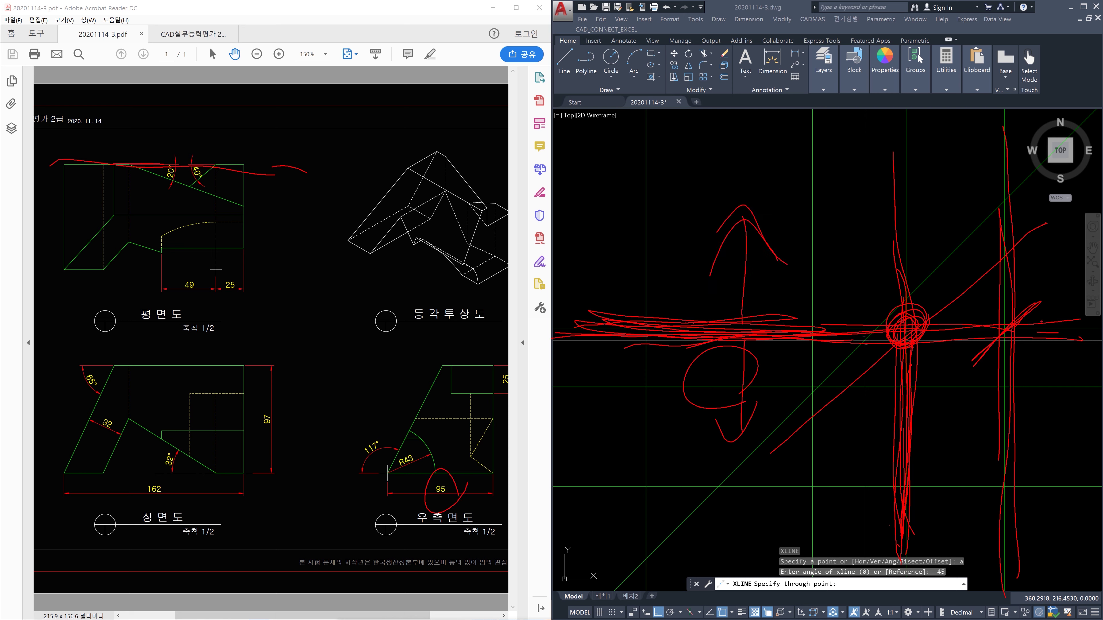
drag(582, 343, 896, 323)
drag(900, 522, 899, 140)
drag(908, 356, 917, 323)
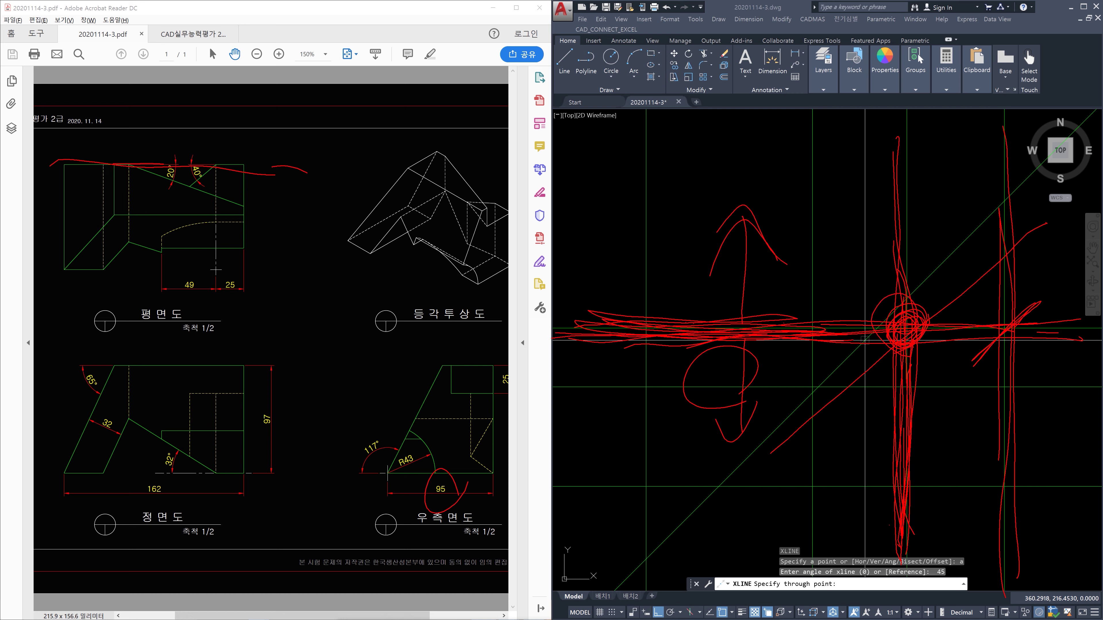
Step: Place the 45-degree construction line through the intersection of the top view's base line and the right side view's first vertical line
key(Escape)
click(907, 329)
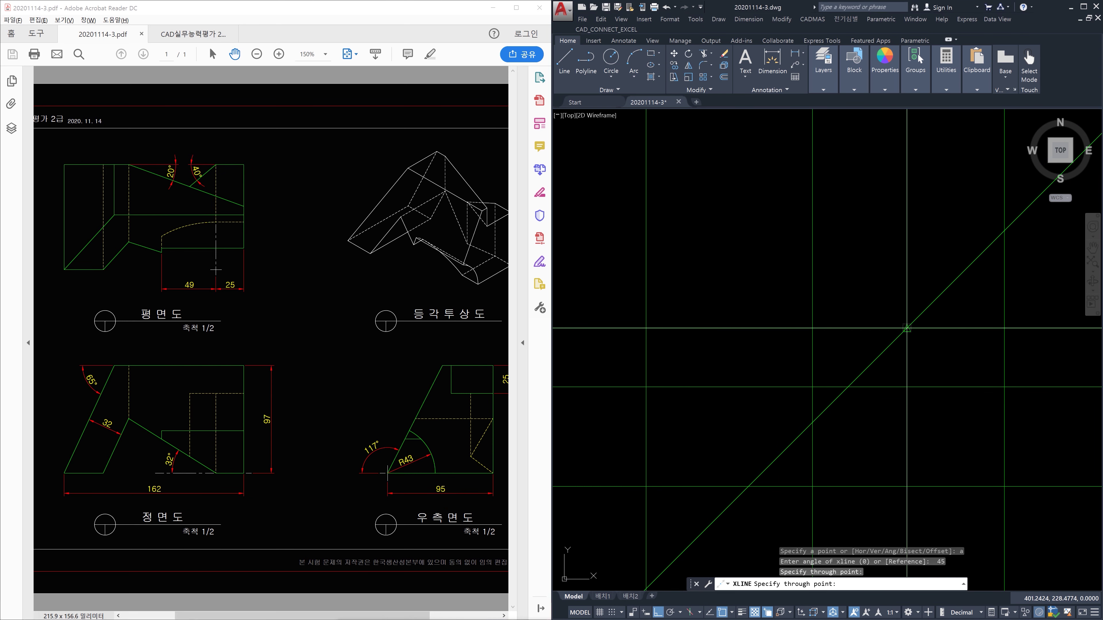
key(Escape)
click(1010, 362)
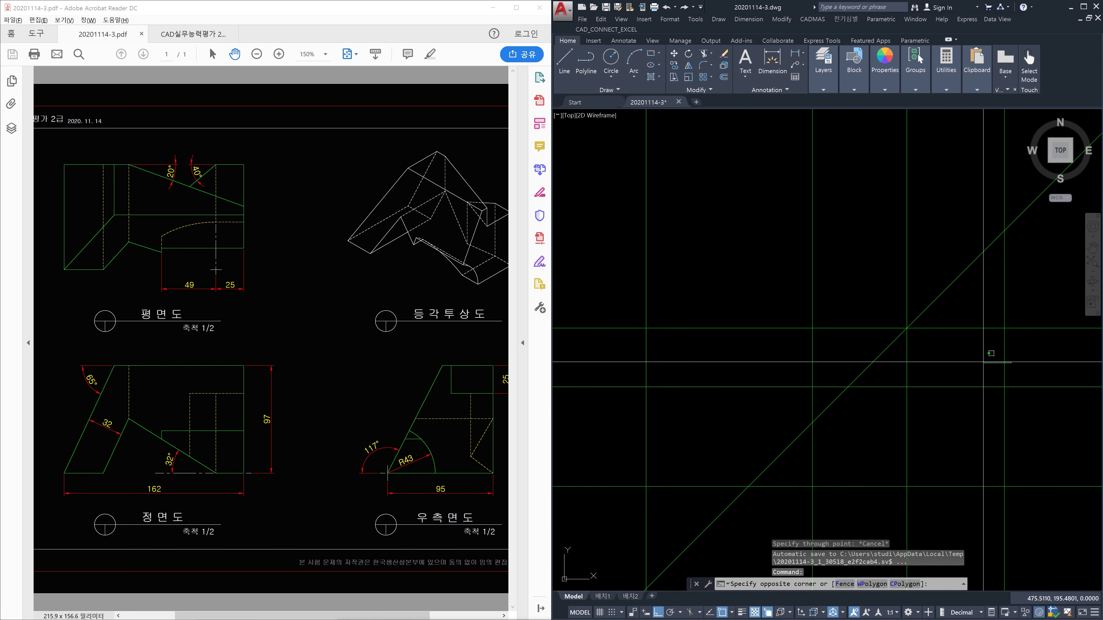
click(983, 362)
click(1030, 364)
click(979, 362)
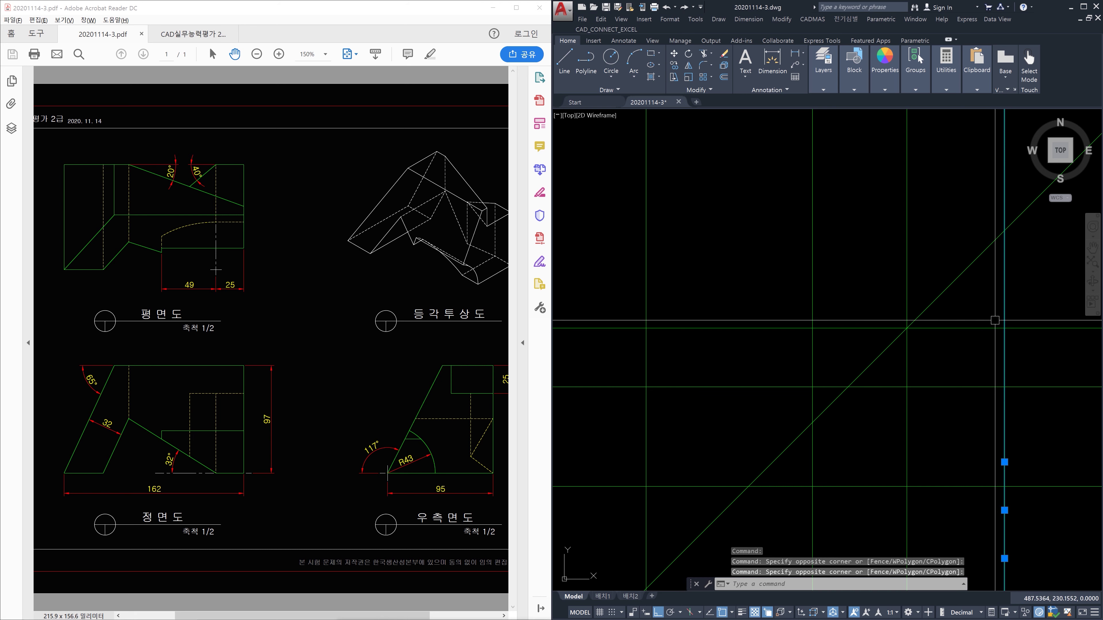
click(994, 236)
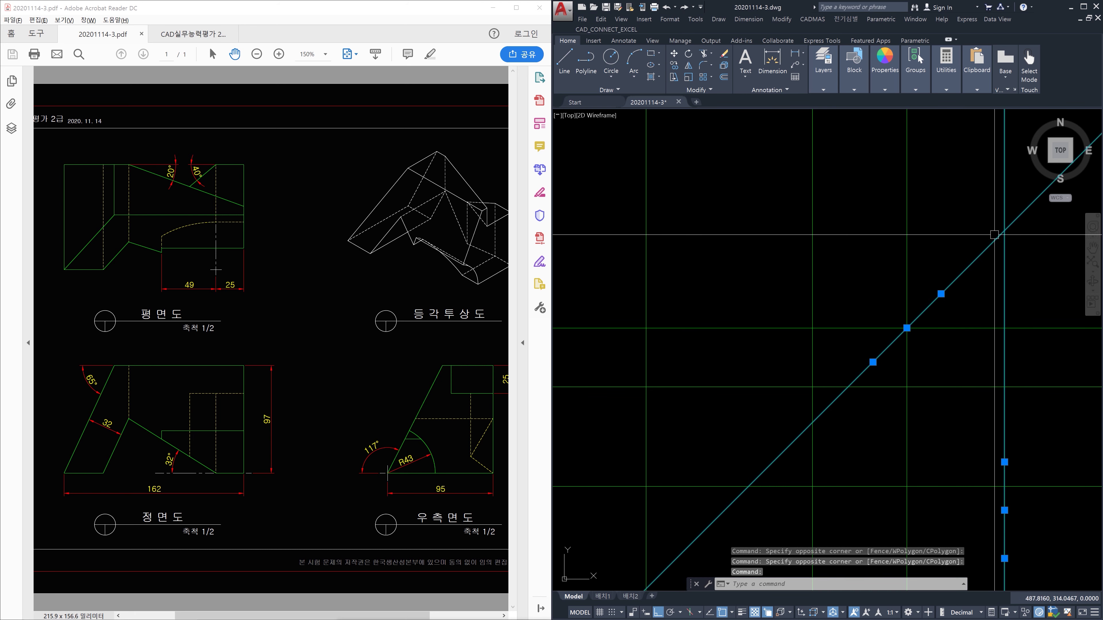
key(Escape)
key(Escape)
Step: Draw a horizontal construction line through the intersection of the 45-degree line and the right side view's second vertical line
text(xl)
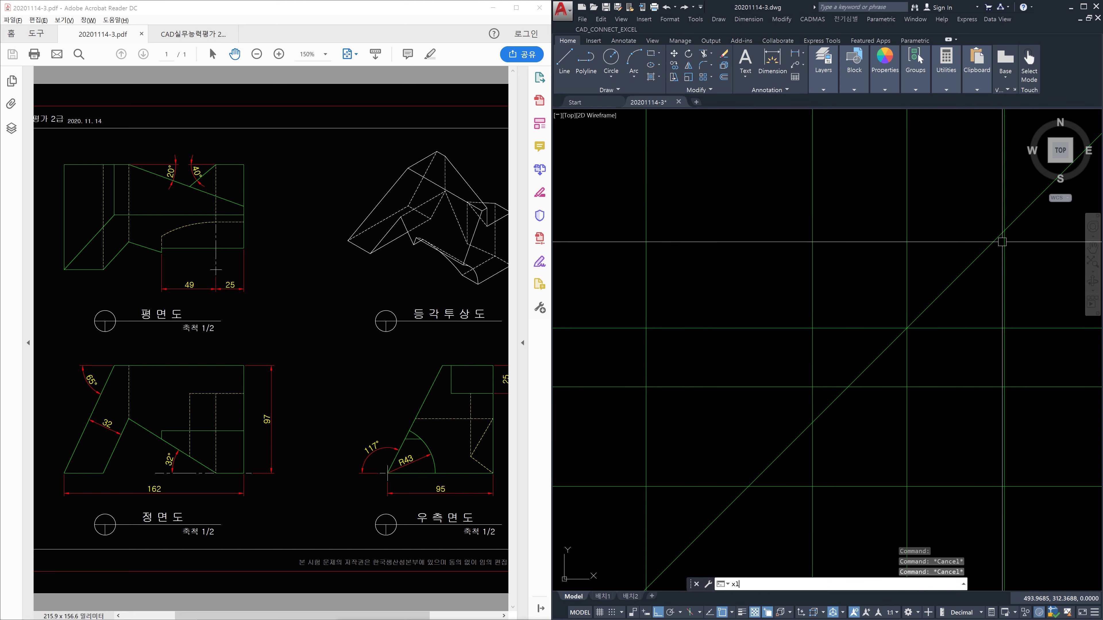
key(Return)
click(1004, 231)
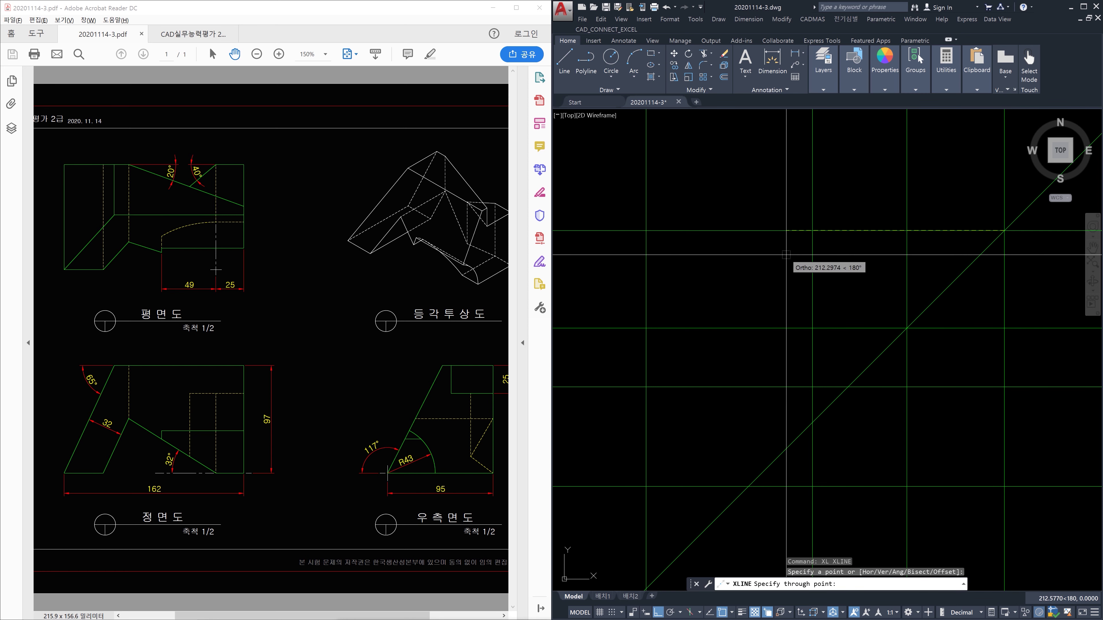
key(Escape)
key(Escape)
Step: Measure the top view's depth between its two horizontal lines with a temporary linear dimension and delete that dimension
text(dli)
key(Return)
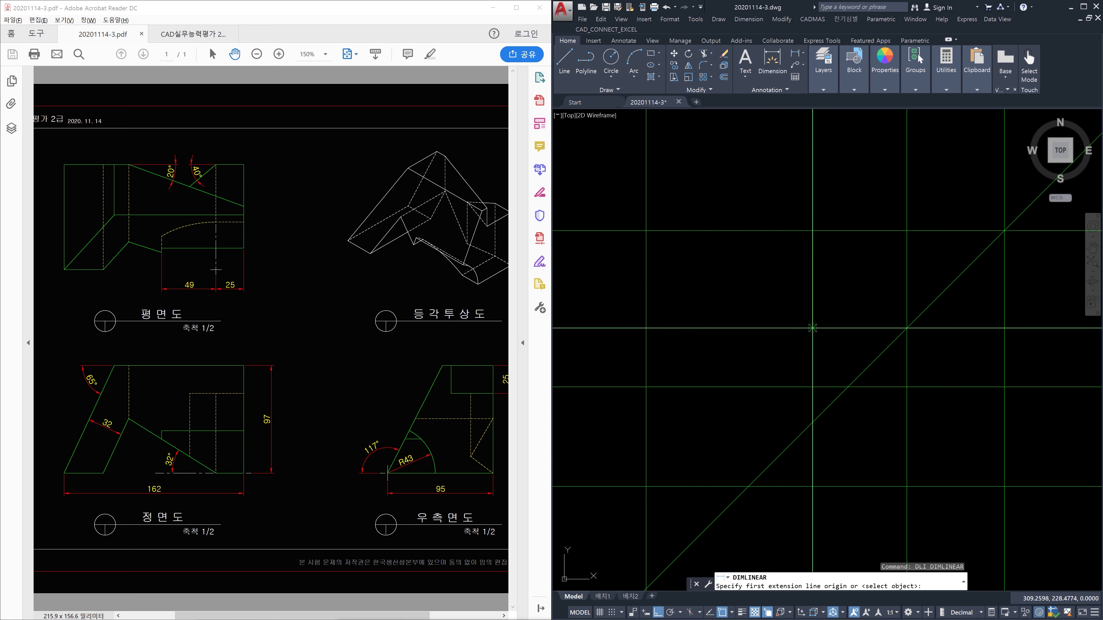
click(812, 328)
click(813, 230)
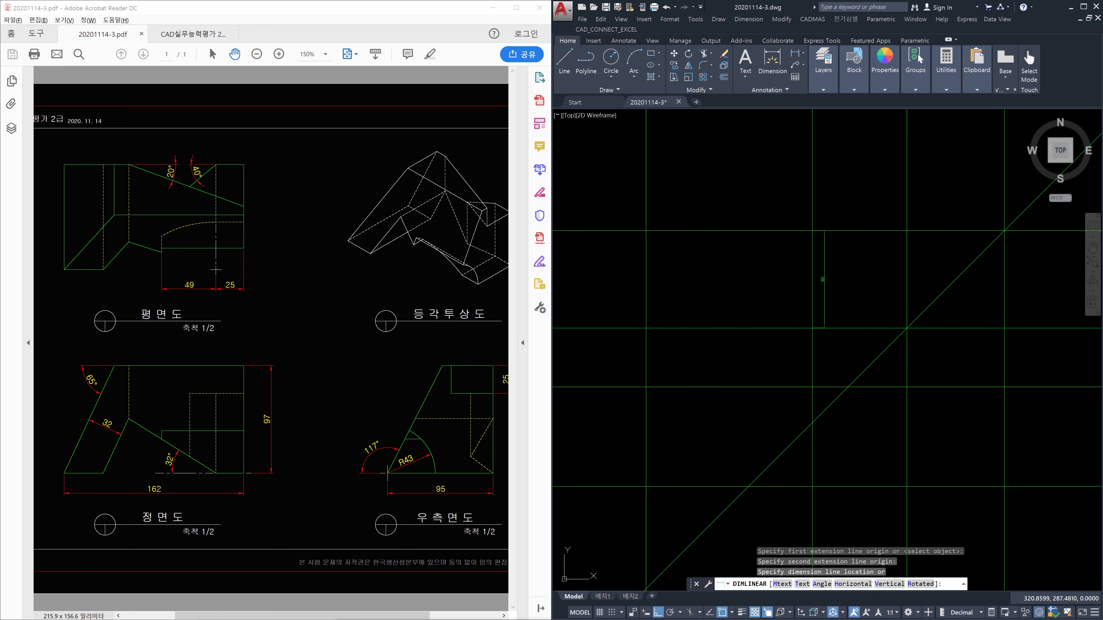
click(824, 279)
scroll(817, 314, up, 2)
click(844, 271)
click(826, 247)
key(Delete)
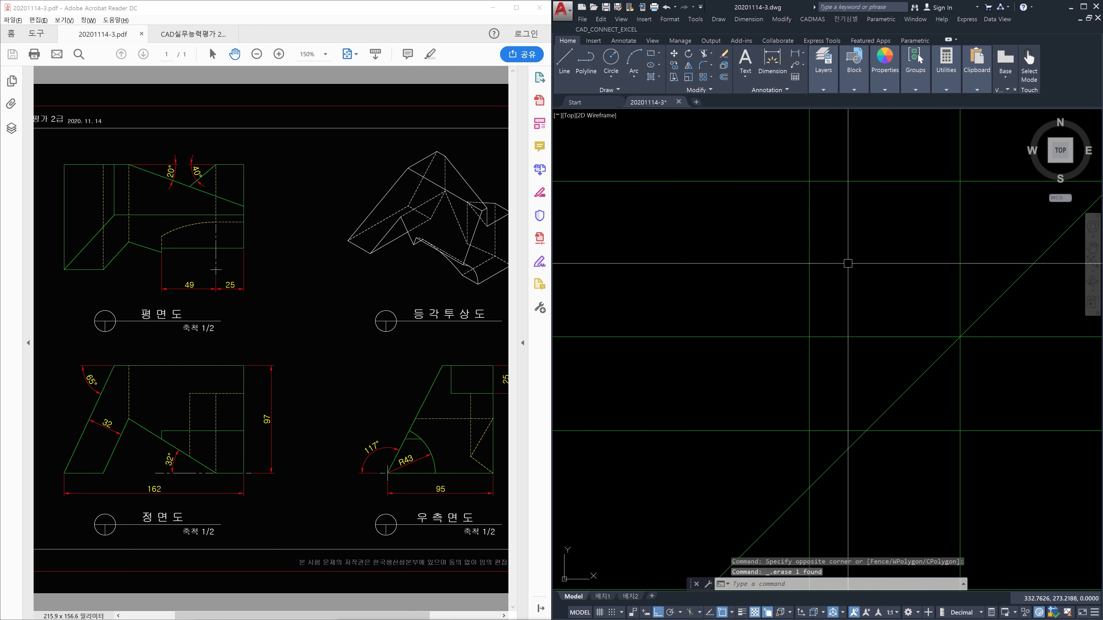
scroll(847, 264, down, 5)
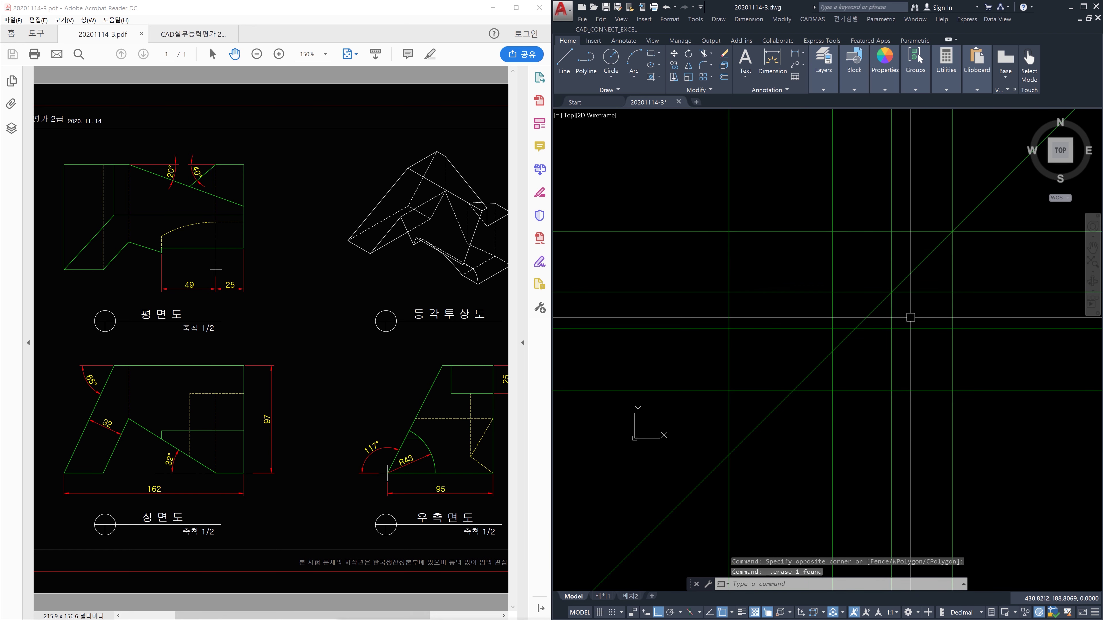
click(936, 277)
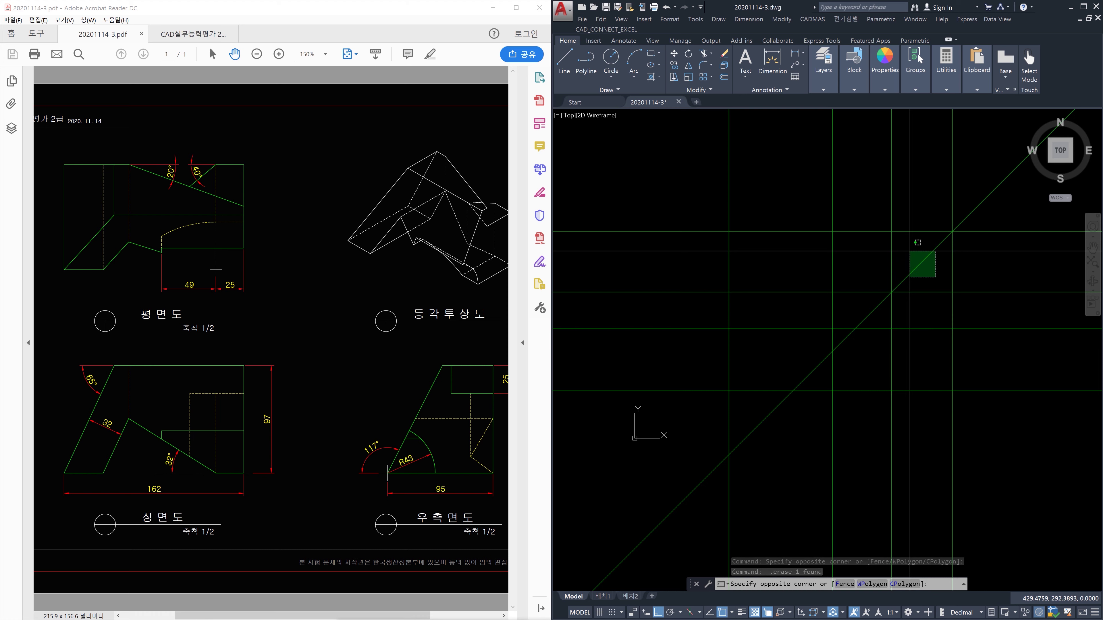
click(910, 251)
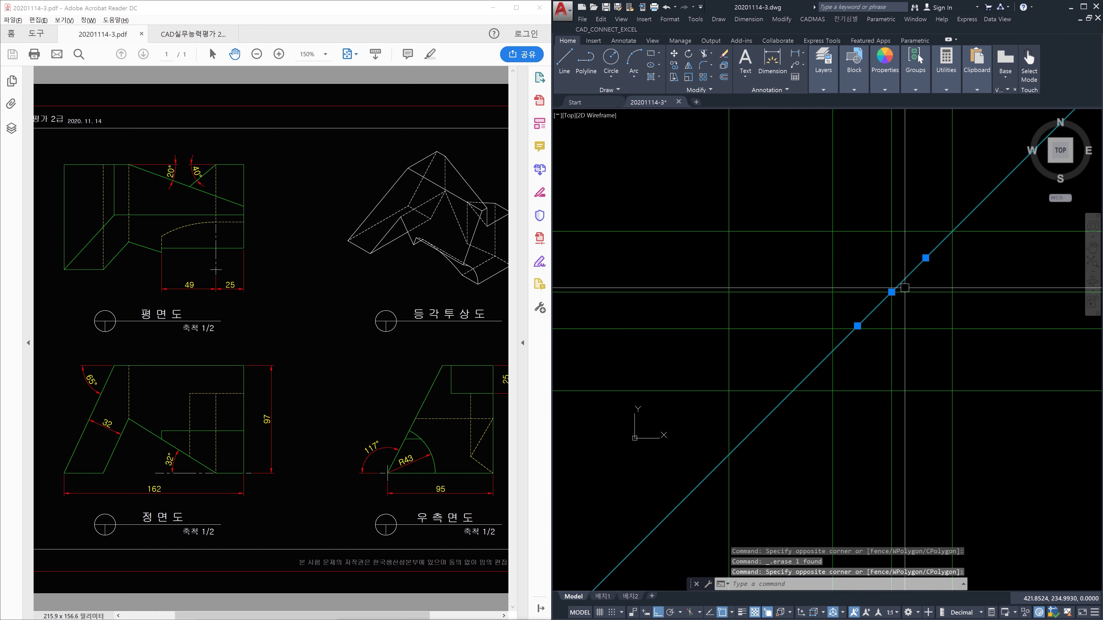
key(Escape)
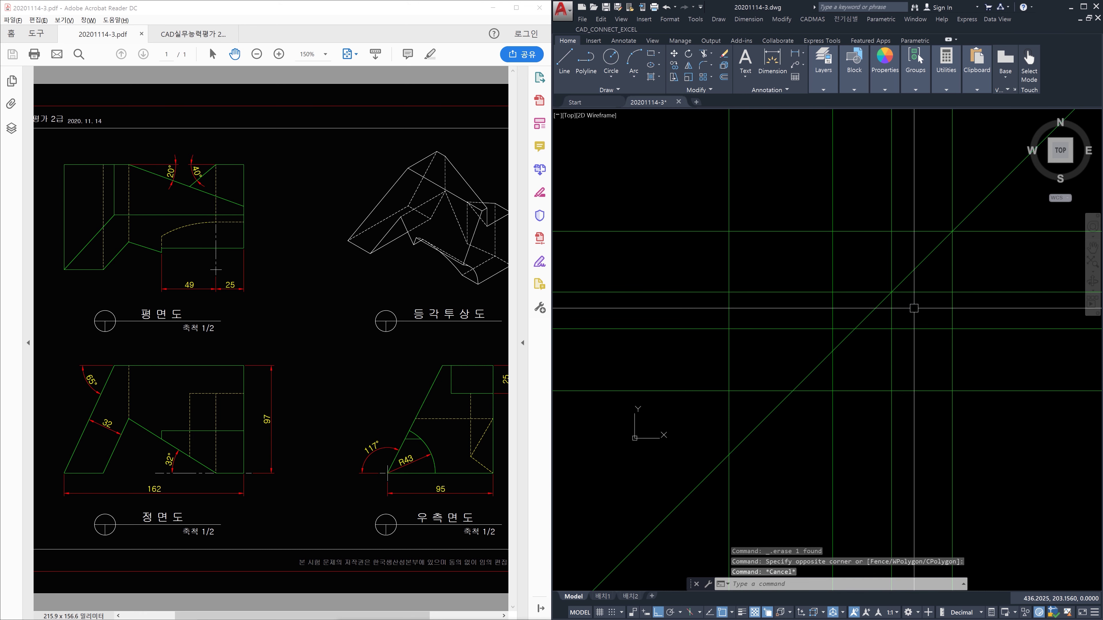
scroll(886, 309, up, 2)
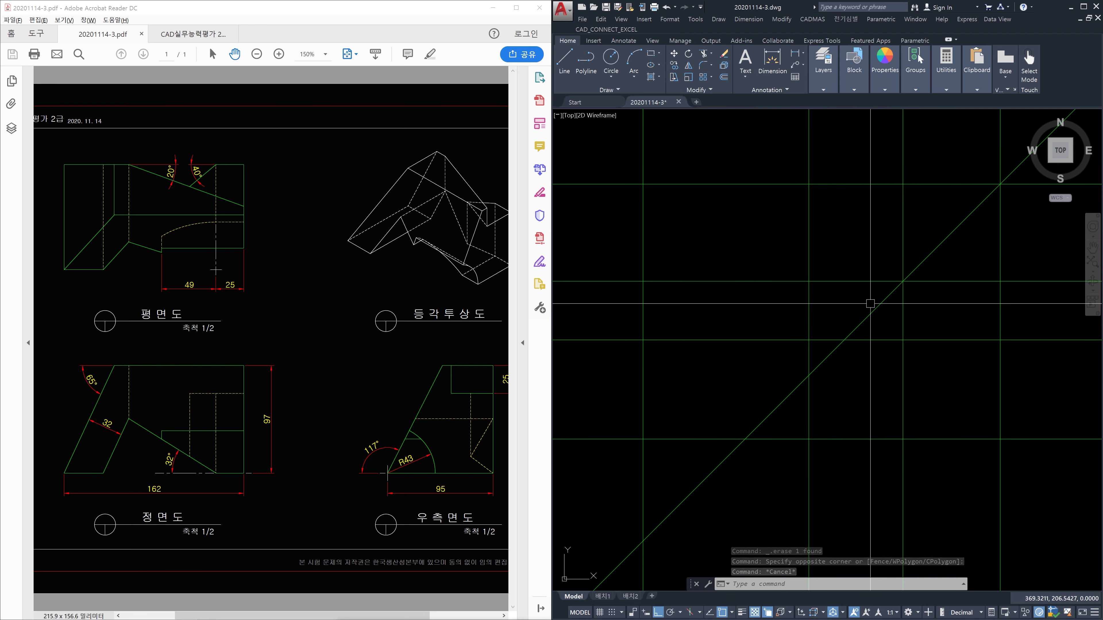
click(875, 309)
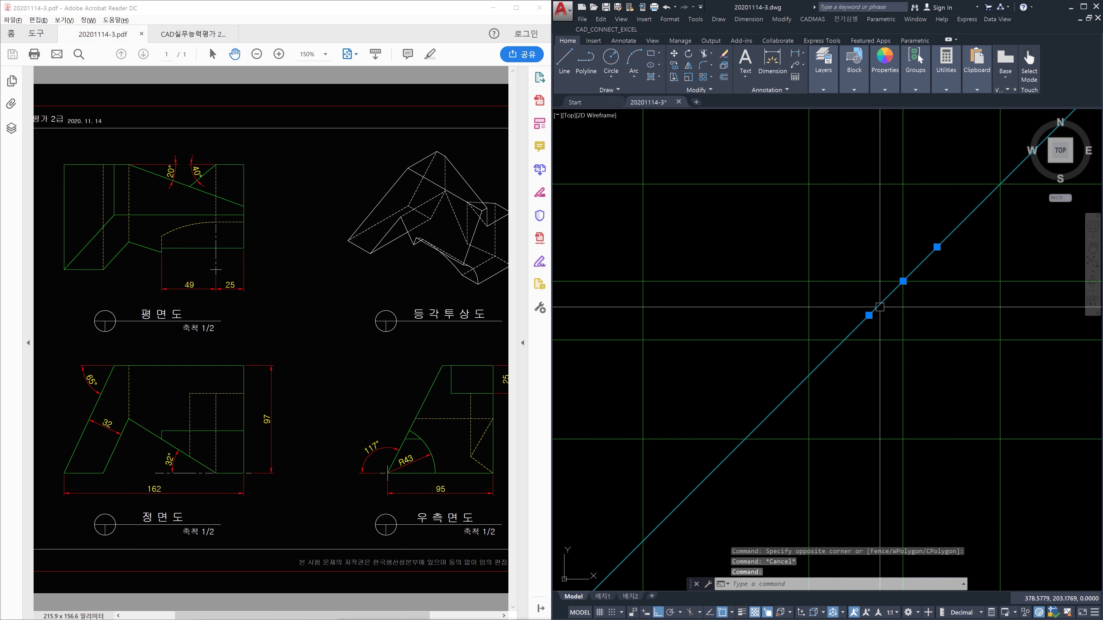
key(Escape)
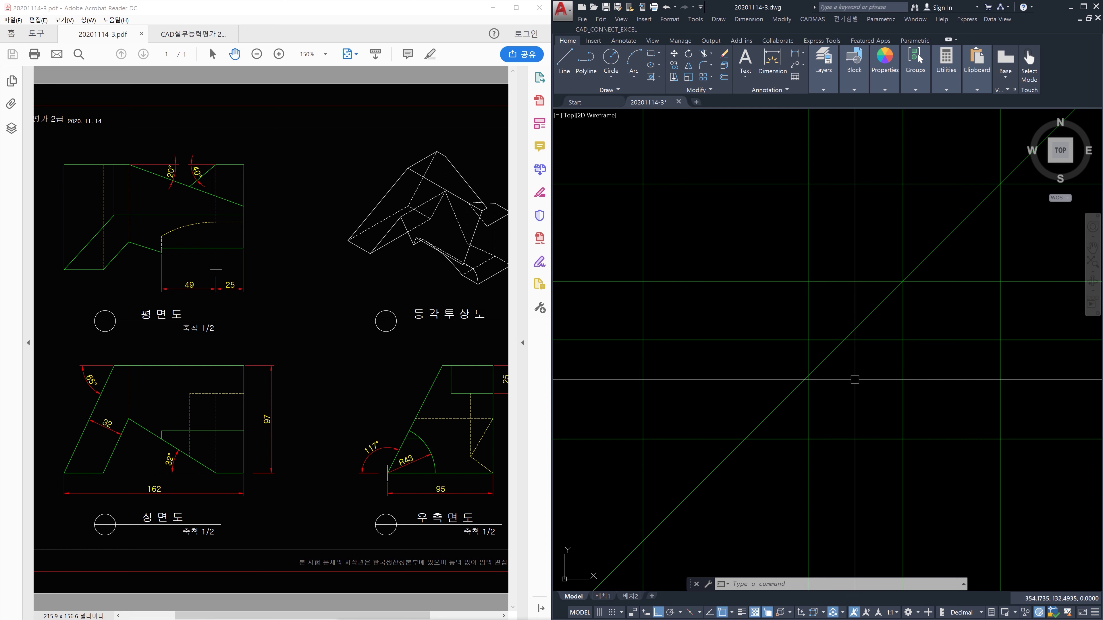
click(810, 393)
click(818, 370)
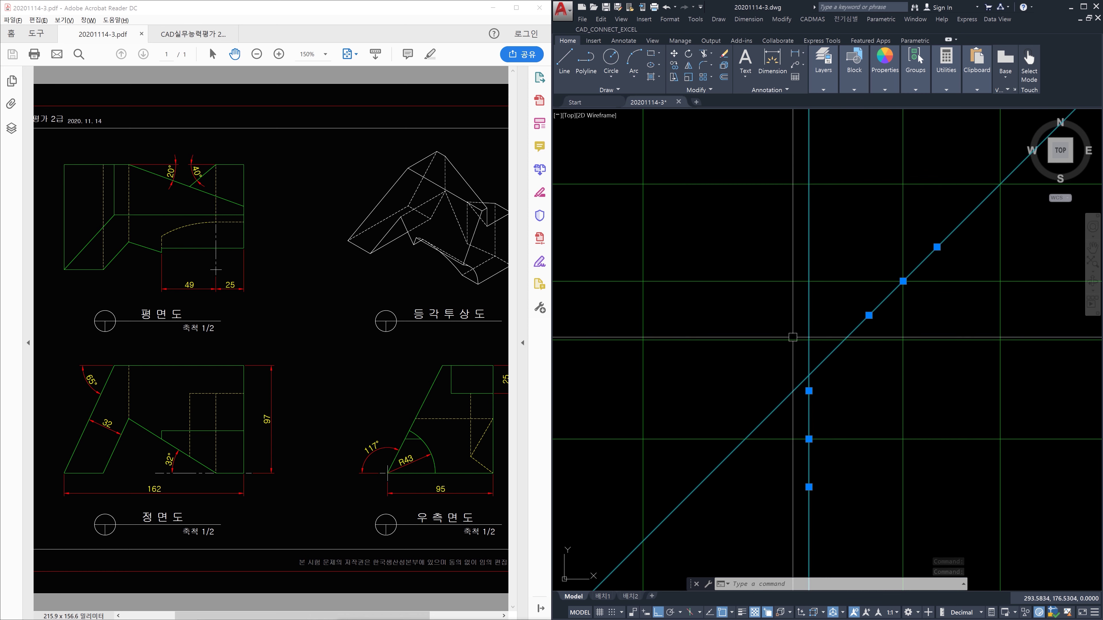
key(Escape)
click(793, 407)
click(768, 394)
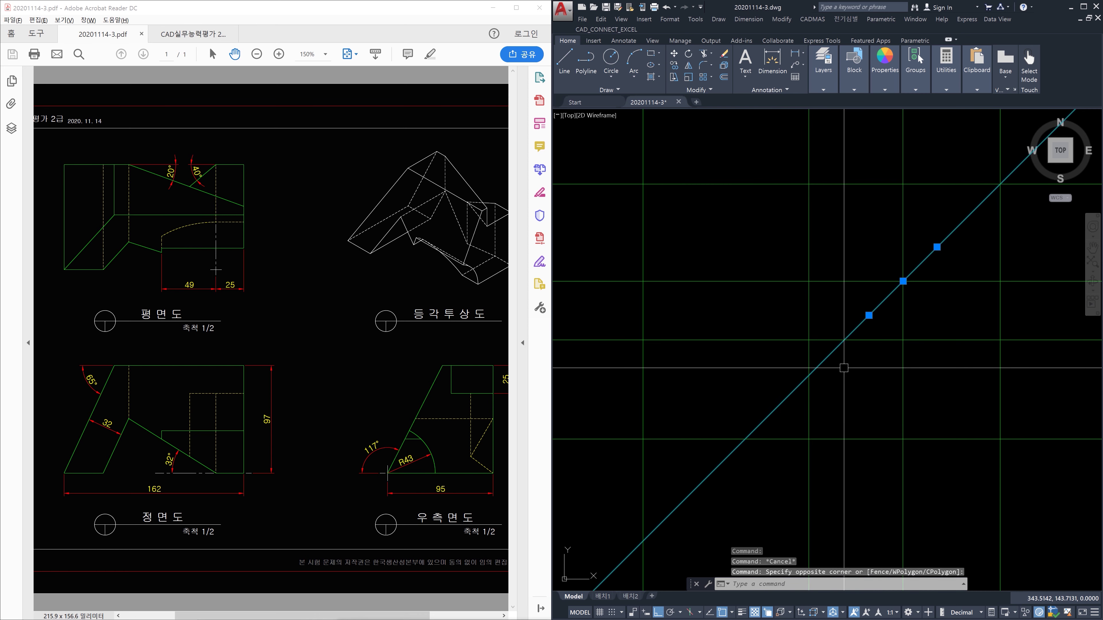
key(Escape)
key(Escape)
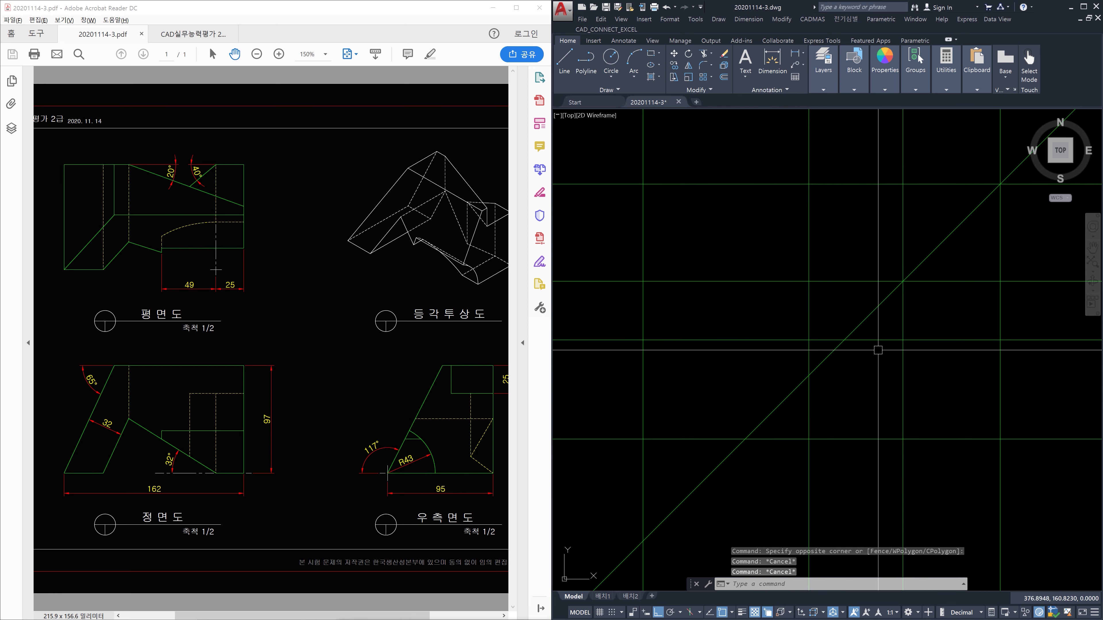
Step: Trim the 45-degree construction line below the front view's upper horizontal line
text(tr)
key(Return)
click(847, 346)
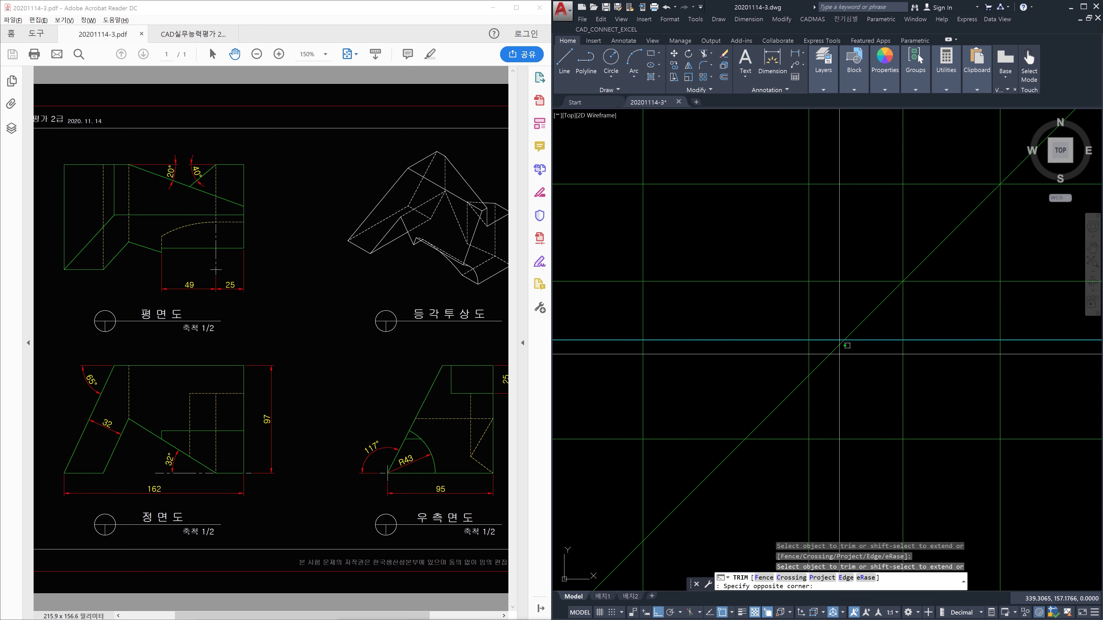
click(834, 350)
key(Escape)
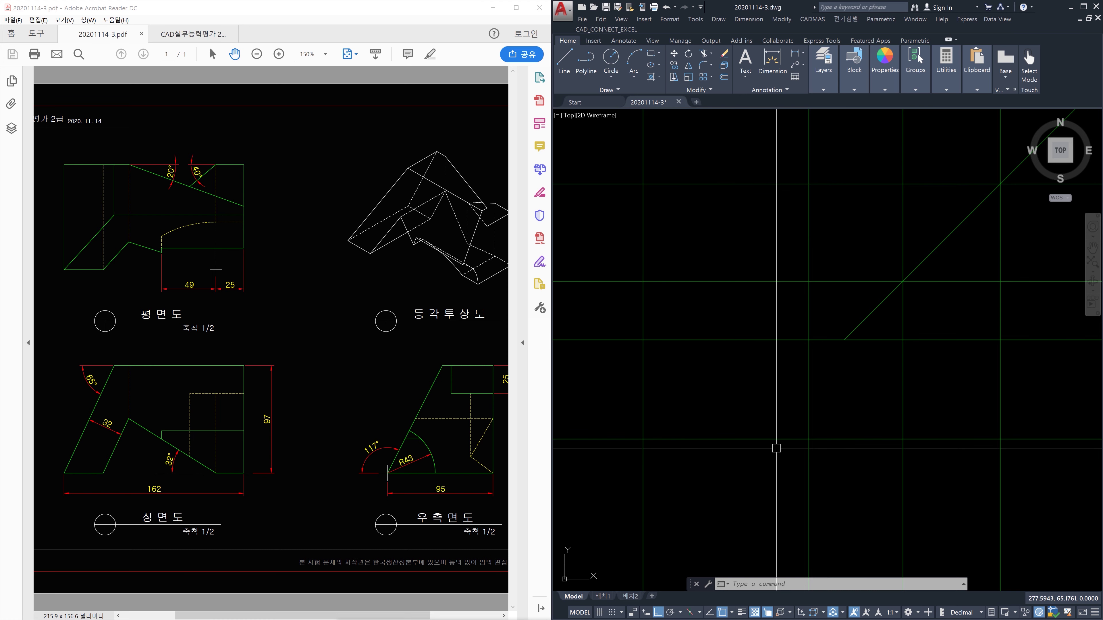
Step: Trim the line ends below and to the left of the view layout, using all horizontal and vertical construction lines as cutting edges
text(tr)
key(Return)
click(1022, 473)
click(895, 341)
click(820, 455)
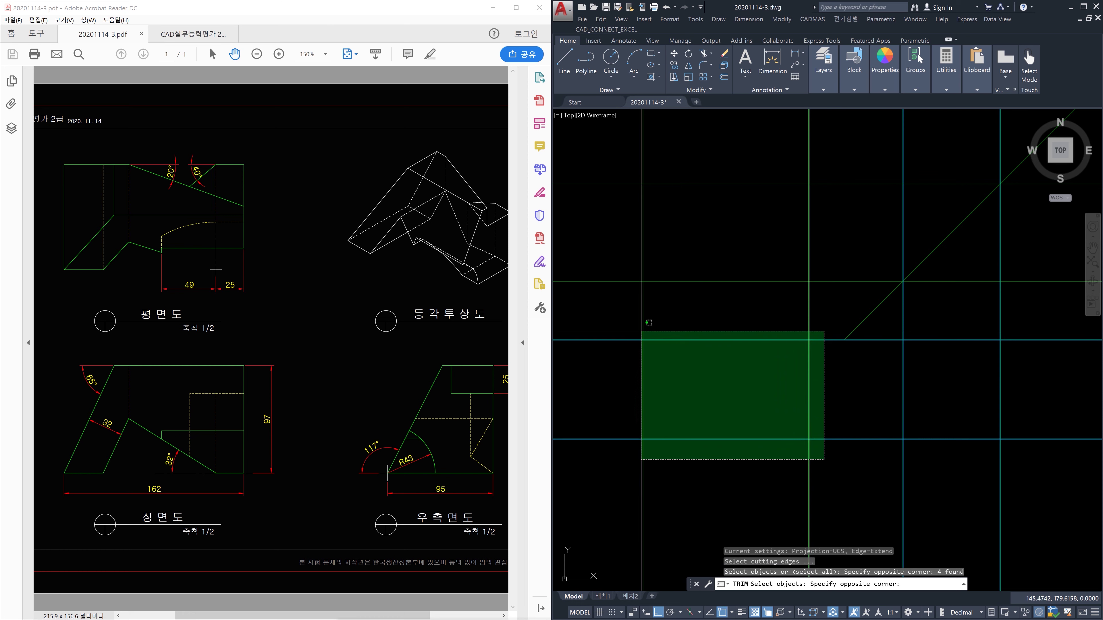
click(660, 325)
click(819, 304)
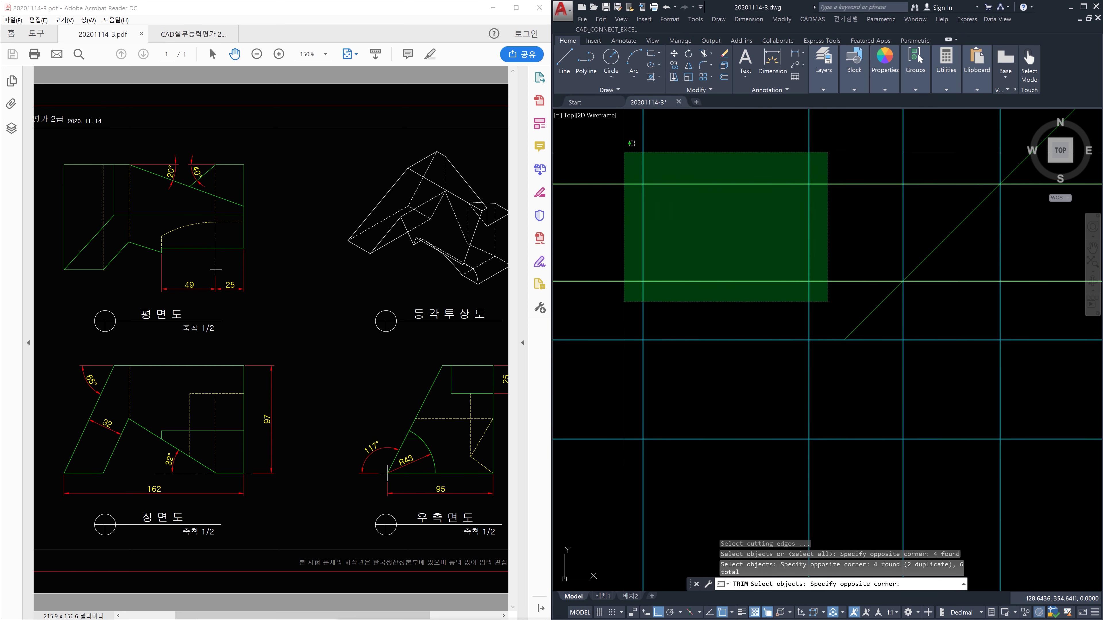
click(623, 152)
key(Return)
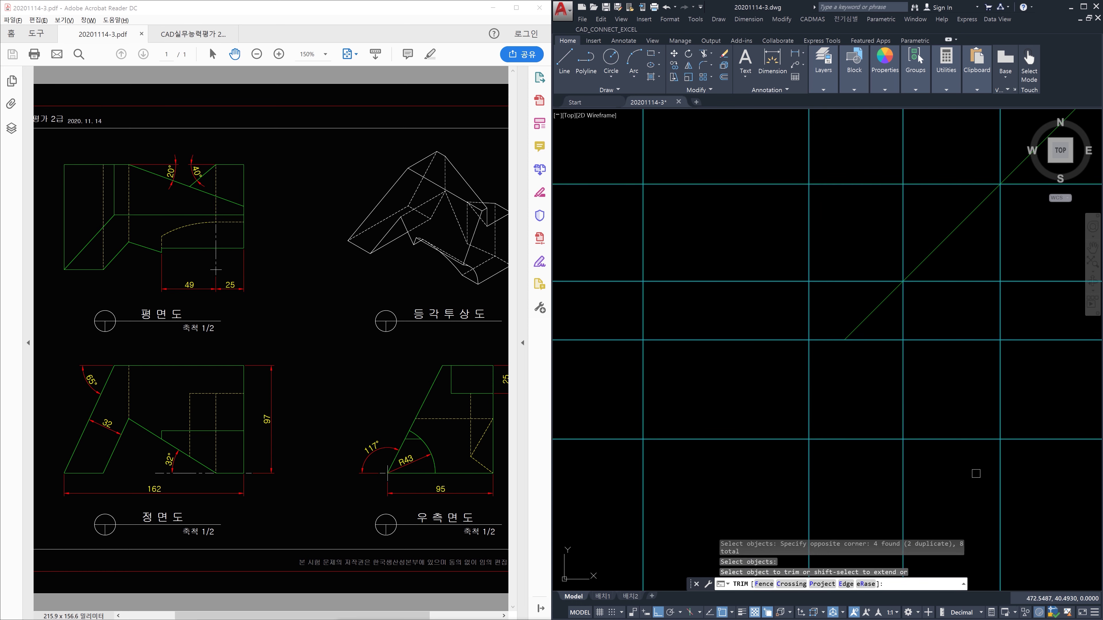
click(1020, 482)
click(644, 459)
click(620, 467)
click(598, 155)
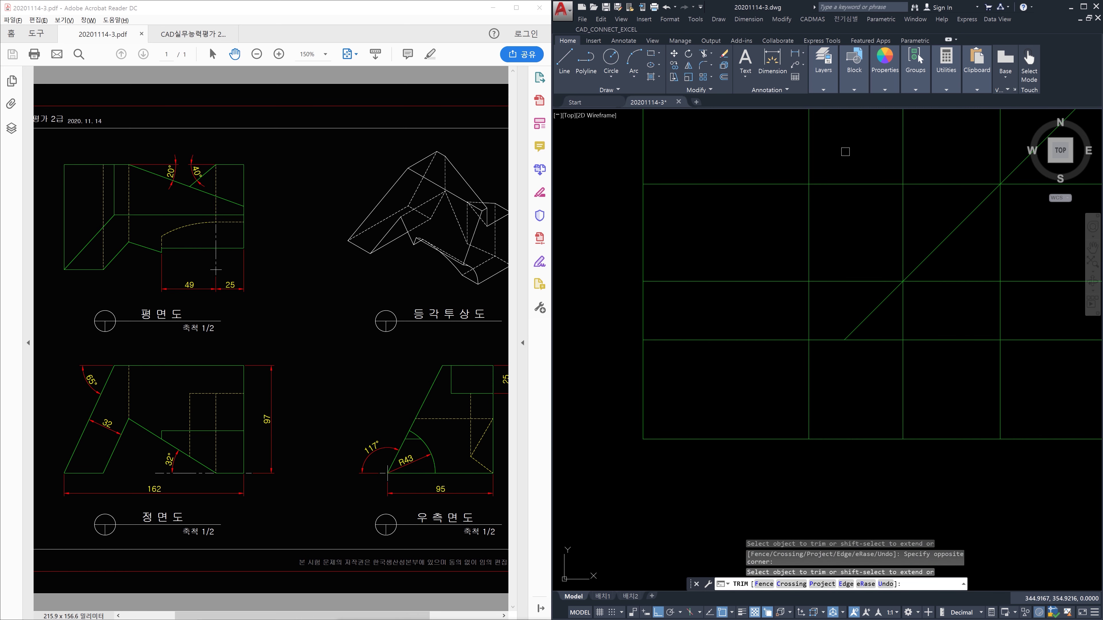
Step: Trim the vertical lines above the top view and the two lower horizontal lines beyond the right side view's outer edge
click(854, 154)
click(640, 142)
click(1054, 462)
click(1031, 297)
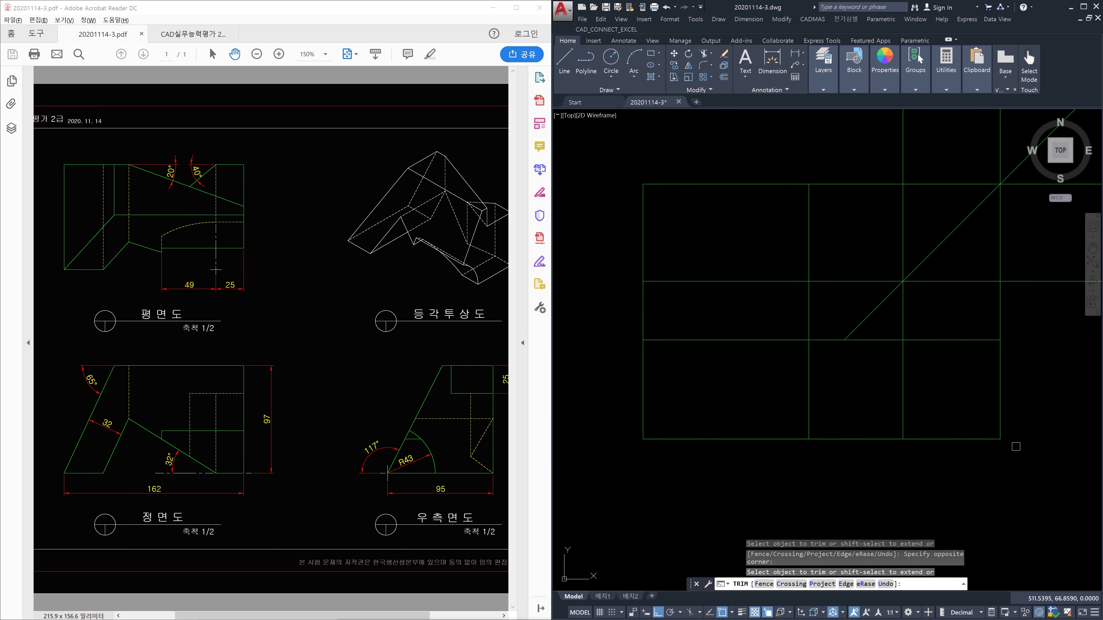
key(Return)
Step: Trim the horizontal segments between the front and right side views and the vertical lines above the right side view
key(Return)
click(1025, 468)
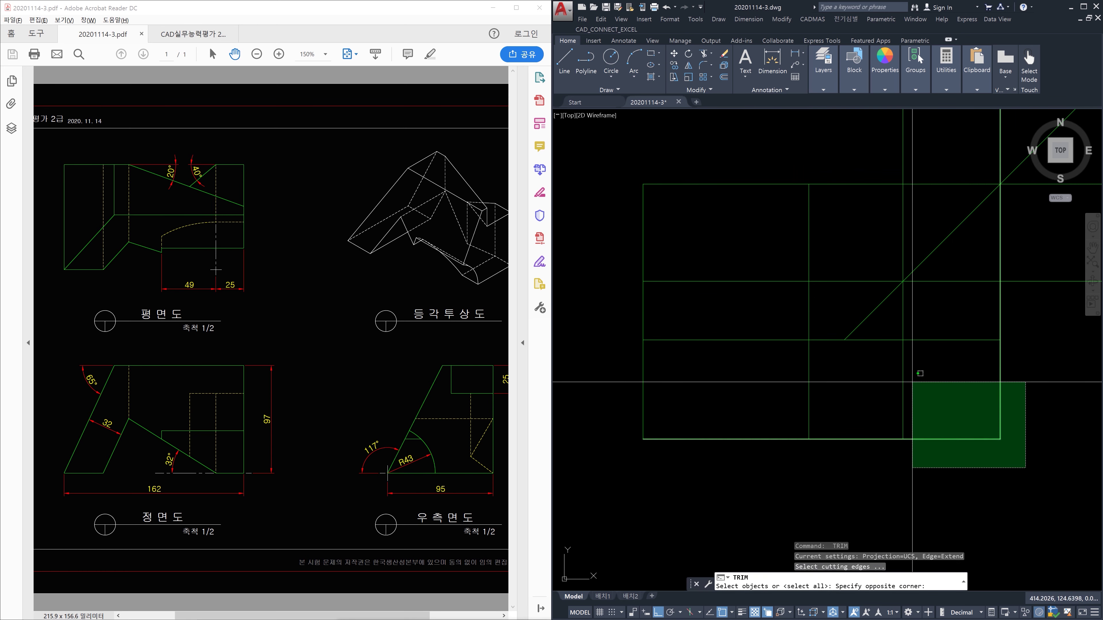
click(893, 316)
click(881, 348)
click(642, 376)
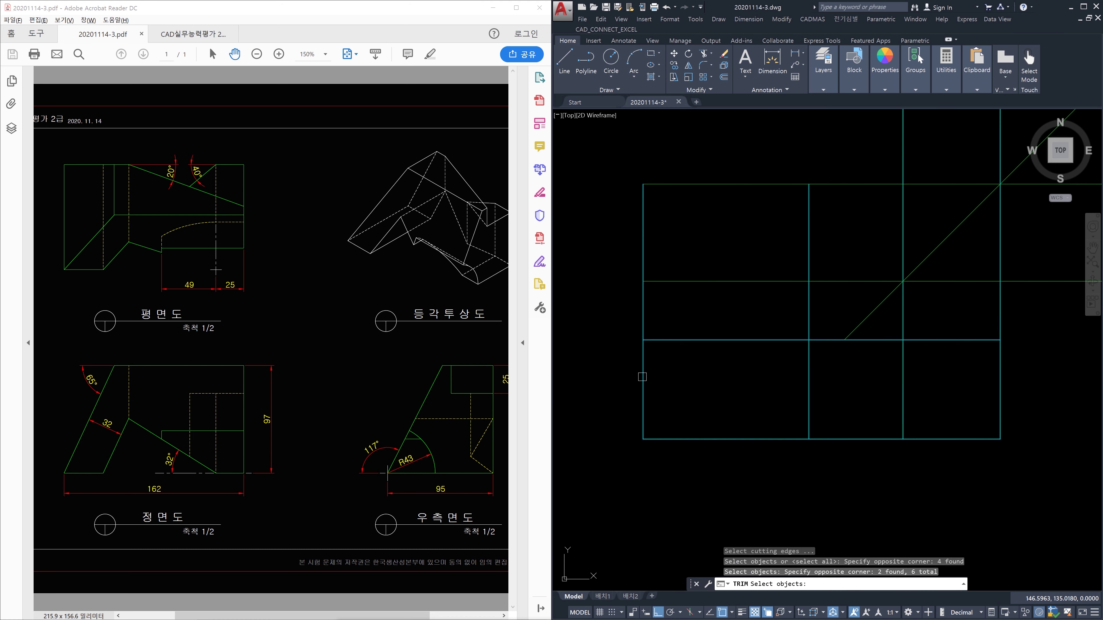
key(Return)
click(886, 438)
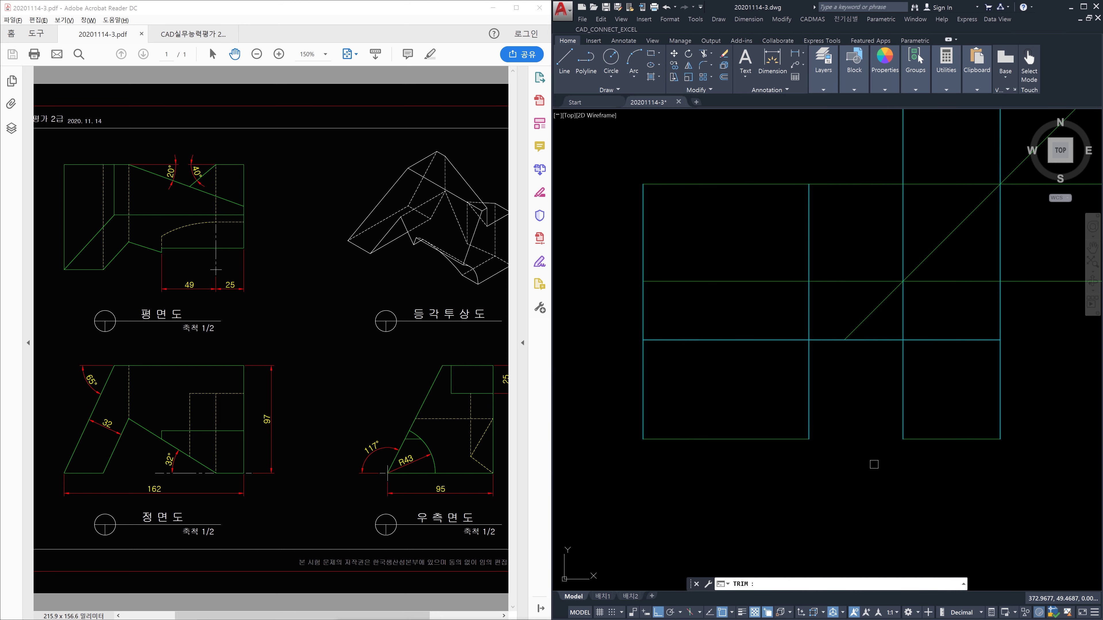
click(1012, 323)
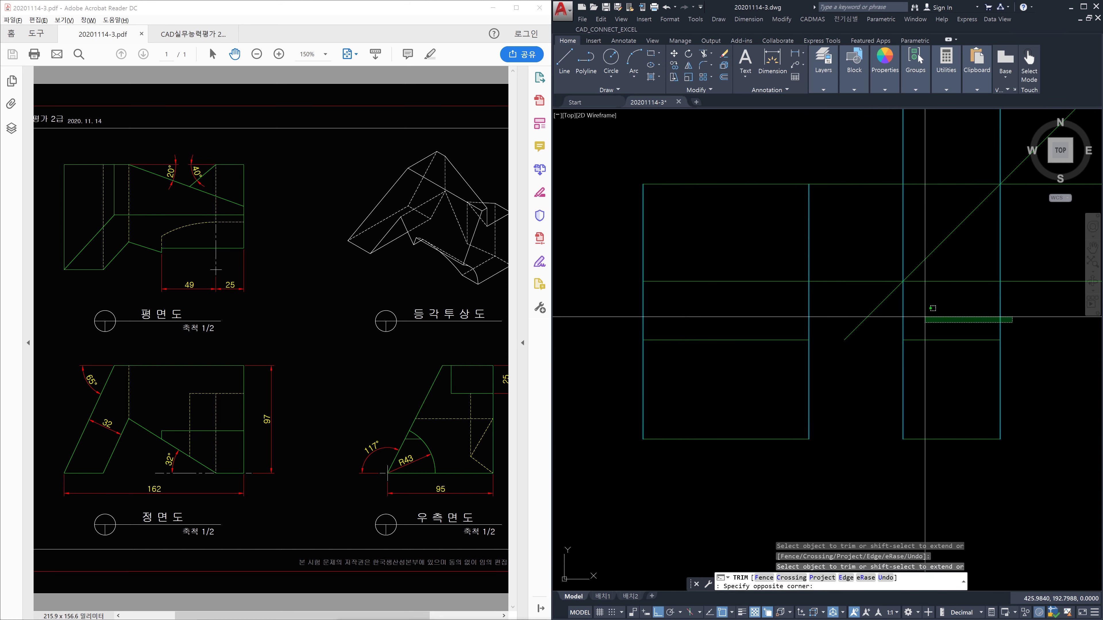
click(897, 322)
key(Return)
Step: Trim away the vertical line segments between the front view and the top view, using their facing horizontal lines as cutting edges
key(Return)
click(823, 300)
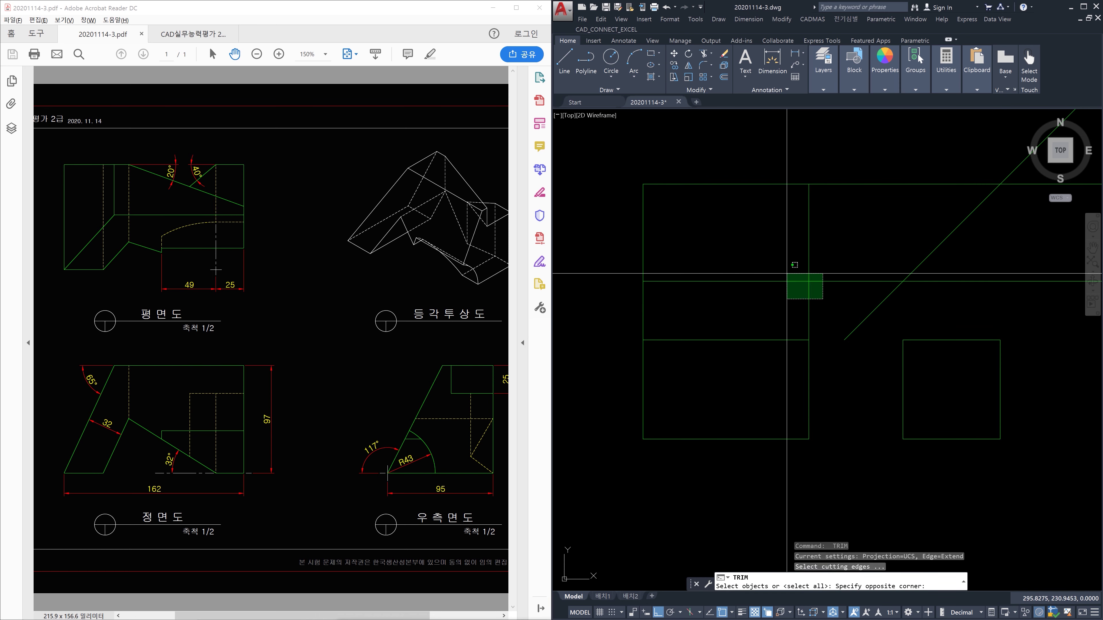
click(787, 275)
key(Return)
key(Return)
key(Return)
click(778, 367)
click(751, 272)
key(Return)
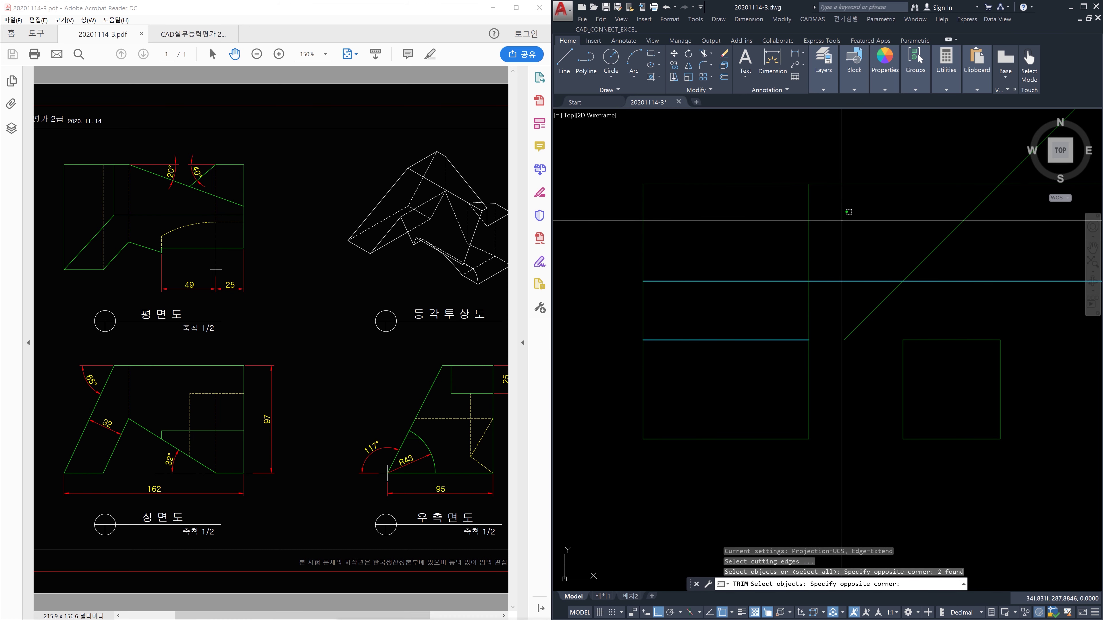
click(820, 317)
click(754, 306)
click(641, 300)
Step: Trim the two horizontal lines that extend to the right past the top view
click(849, 308)
click(831, 162)
key(Escape)
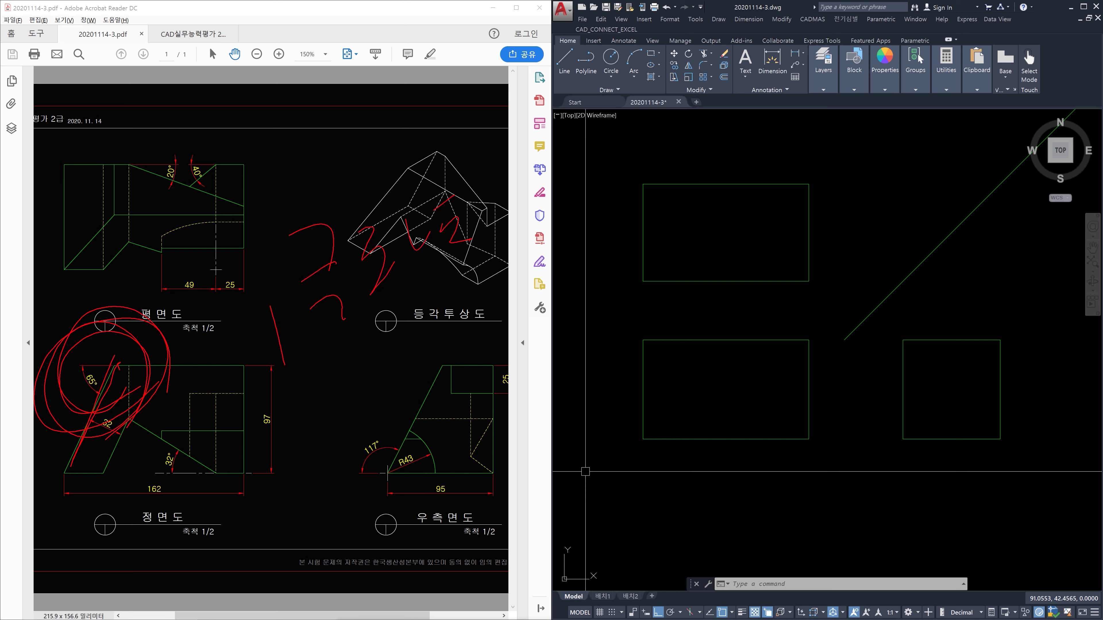
drag(430, 396, 439, 390)
mouse_move(431, 329)
mouse_down()
mouse_move(469, 357)
mouse_move(496, 351)
mouse_up()
drag(471, 382, 412, 441)
drag(124, 362, 67, 496)
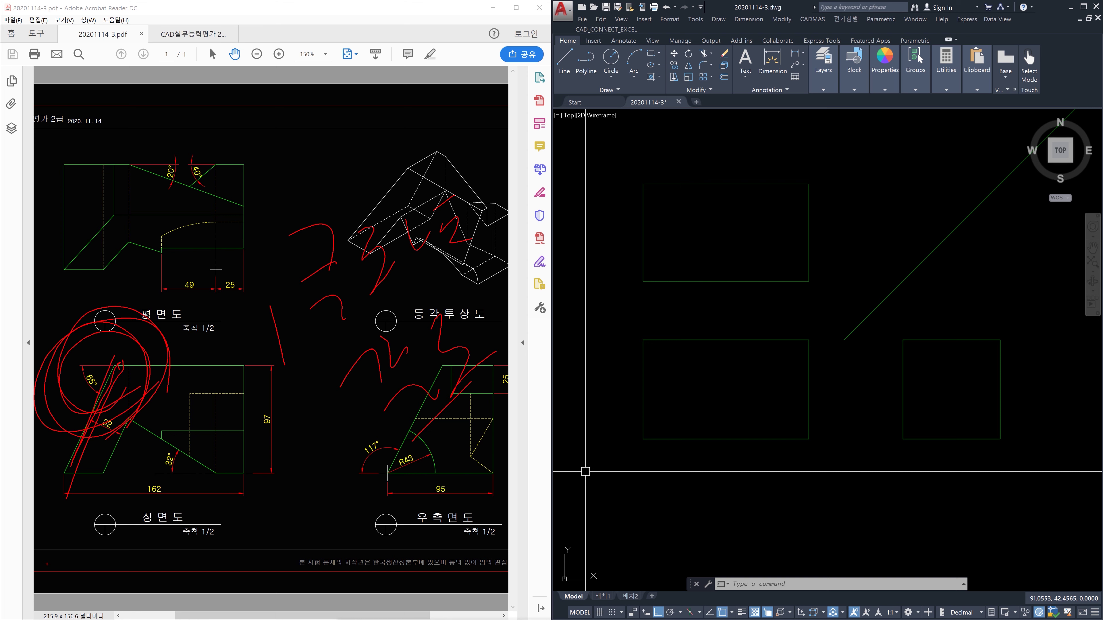
mouse_move(312, 131)
mouse_down()
mouse_move(342, 189)
mouse_move(346, 107)
mouse_up()
mouse_move(376, 98)
mouse_down()
mouse_move(377, 132)
mouse_move(367, 111)
mouse_up()
drag(428, 53, 417, 118)
drag(398, 80, 453, 91)
drag(296, 214, 543, 46)
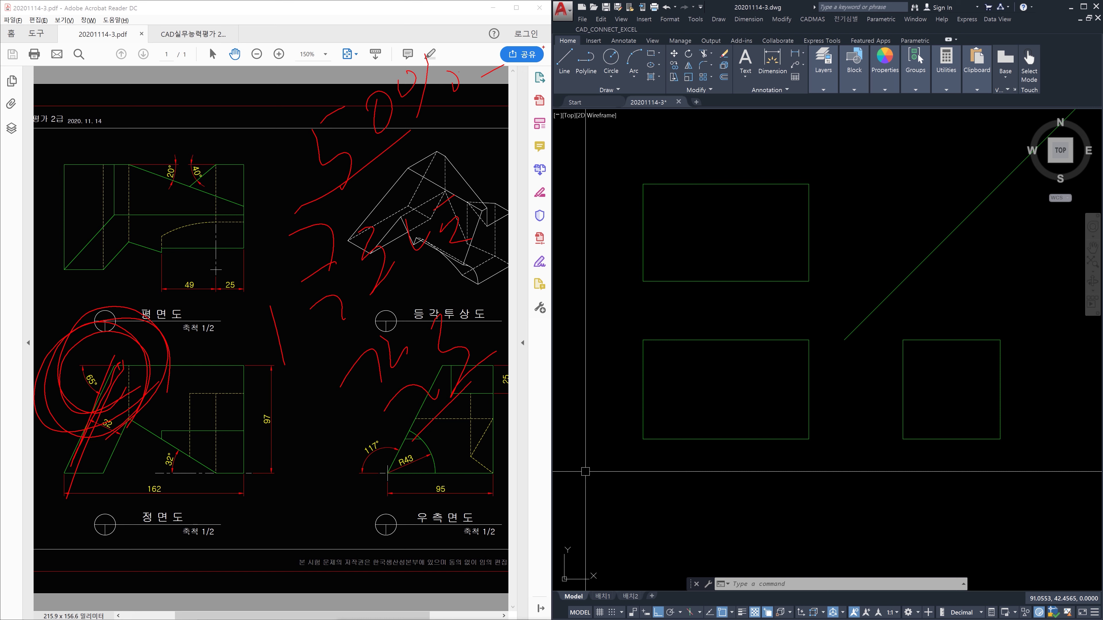
key(Escape)
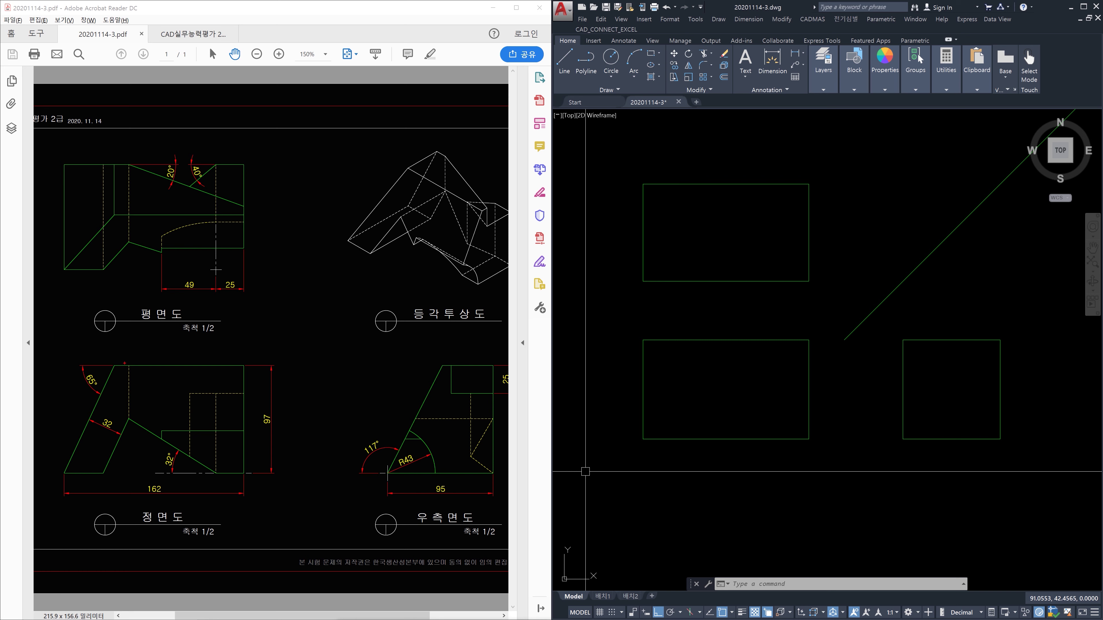
drag(125, 364, 80, 455)
drag(73, 405, 96, 433)
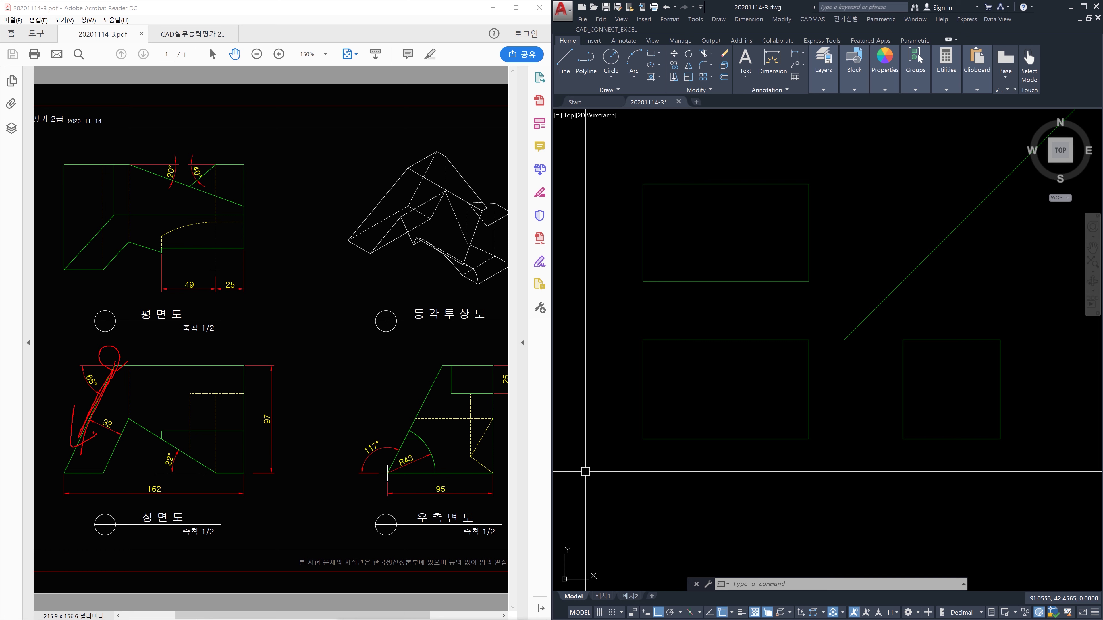
mouse_move(129, 368)
mouse_down()
mouse_move(98, 360)
mouse_move(121, 380)
mouse_up()
drag(283, 305, 310, 312)
mouse_move(284, 332)
mouse_down()
mouse_move(301, 357)
mouse_move(344, 354)
mouse_up()
drag(333, 283, 360, 337)
mouse_move(380, 252)
mouse_down()
mouse_move(360, 290)
mouse_move(389, 296)
mouse_up()
drag(374, 322, 430, 352)
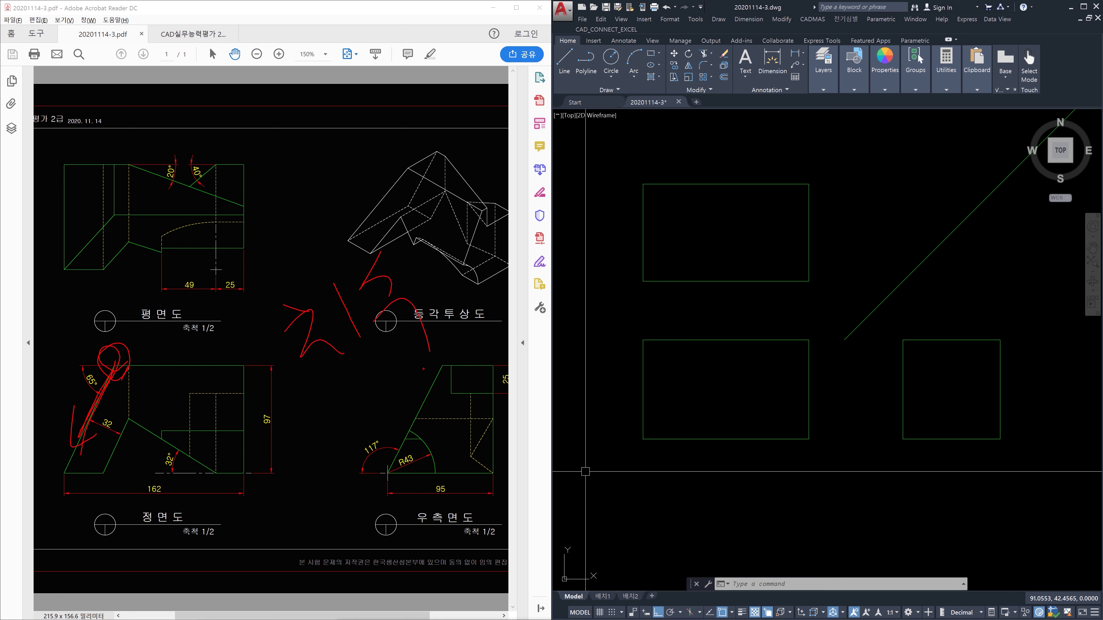
drag(313, 443, 540, 292)
drag(254, 331, 330, 440)
mouse_move(232, 309)
mouse_down()
mouse_move(307, 264)
mouse_move(517, 313)
mouse_up()
mouse_move(244, 430)
mouse_down()
mouse_move(162, 543)
mouse_move(321, 452)
mouse_move(224, 539)
mouse_up()
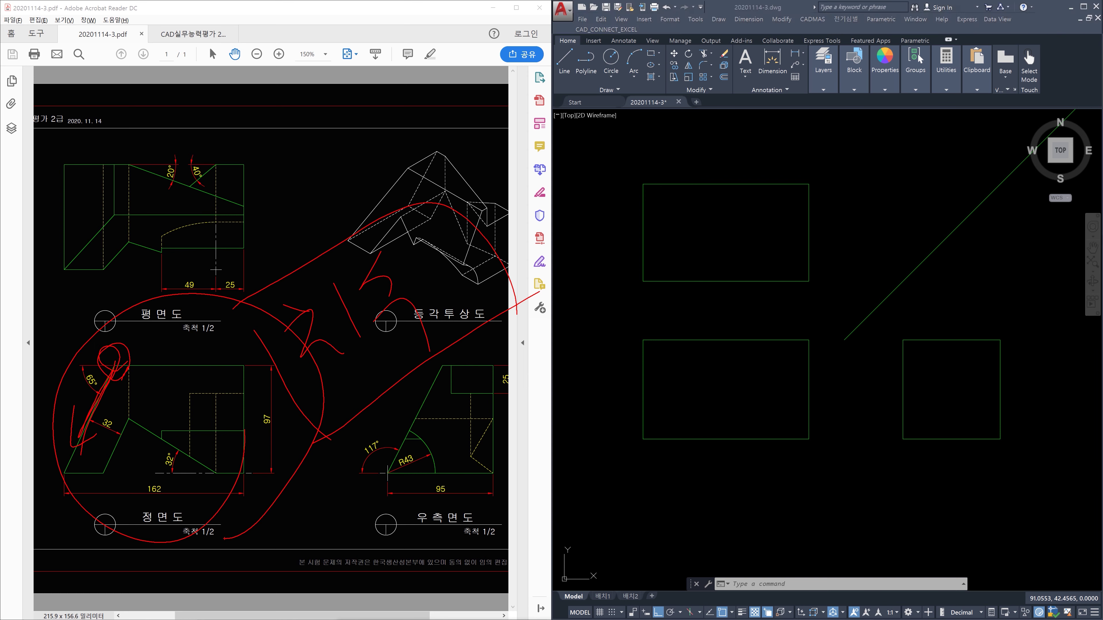
key(Escape)
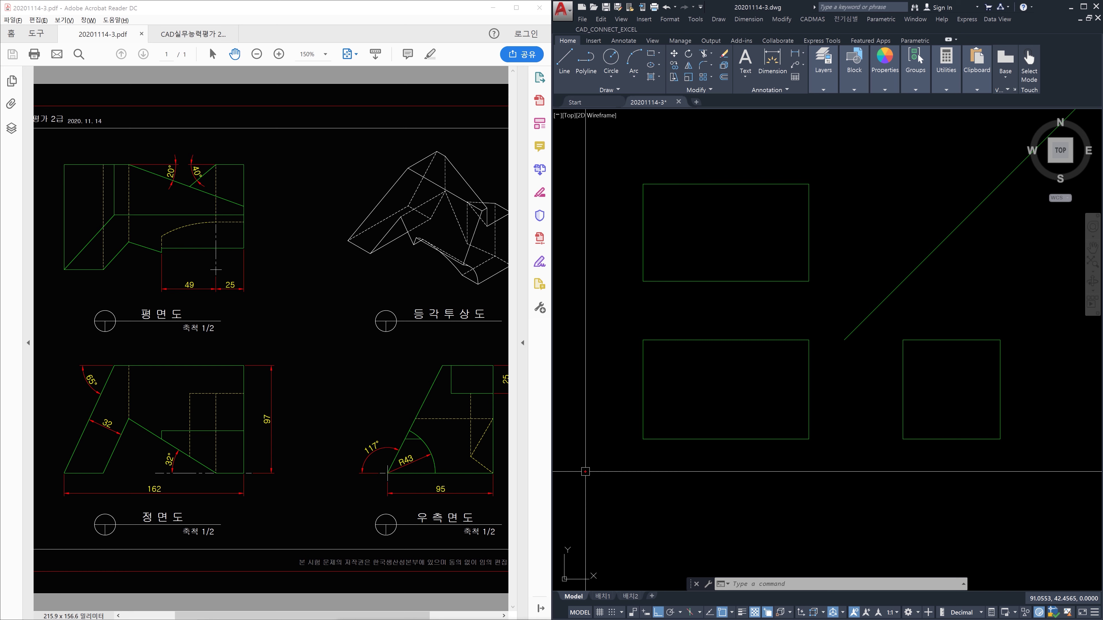
drag(34, 359, 339, 360)
drag(19, 480, 324, 478)
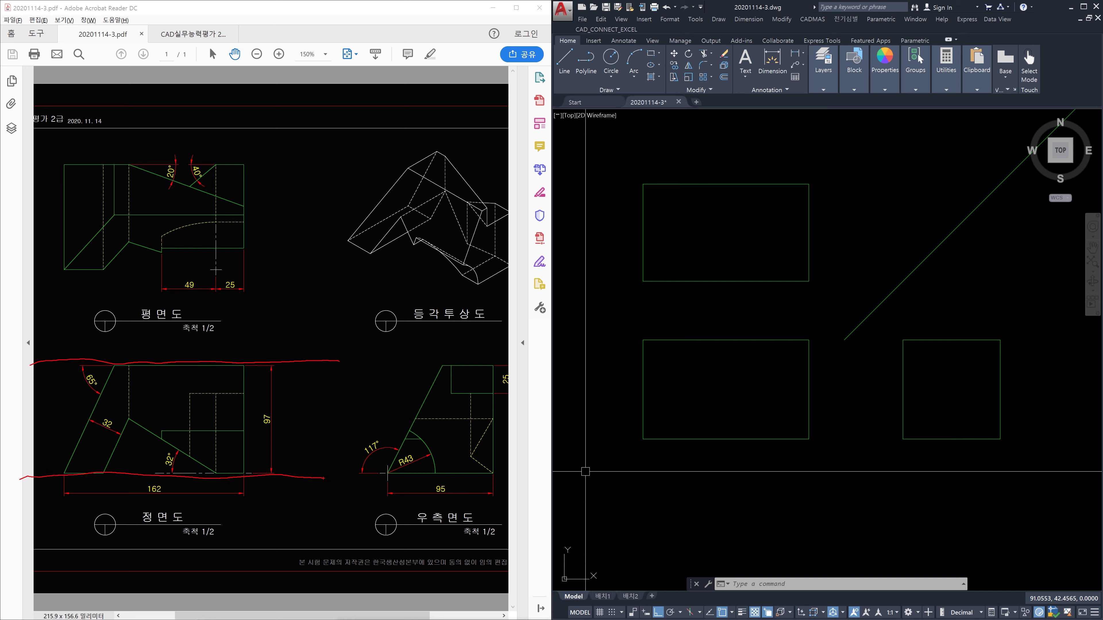
drag(31, 537, 224, 176)
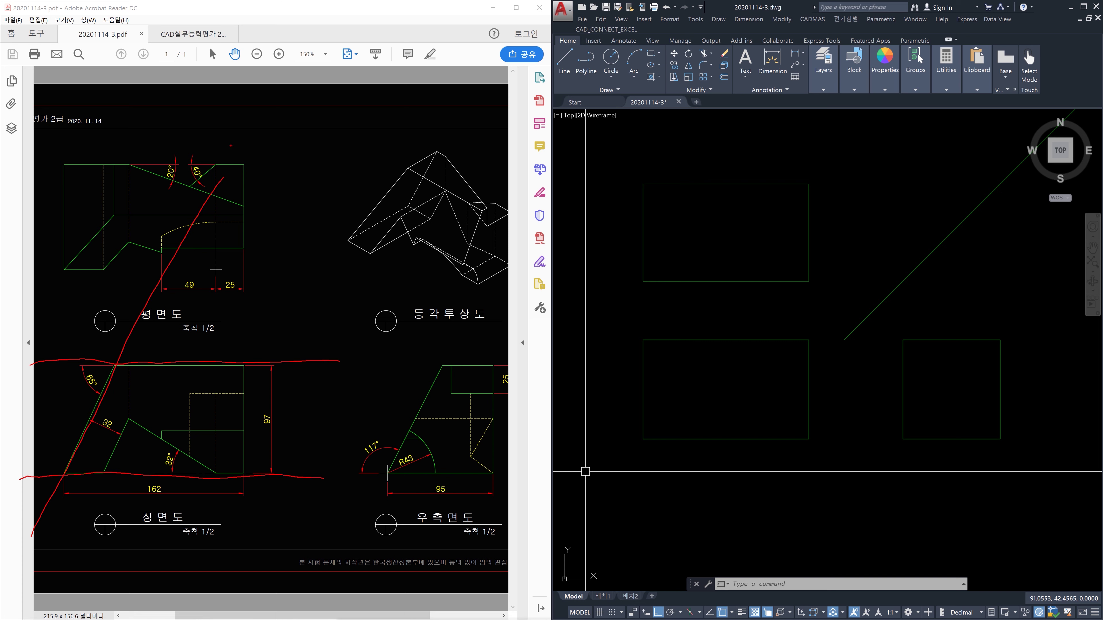
mouse_move(73, 364)
mouse_down()
mouse_move(97, 405)
mouse_move(57, 414)
mouse_move(69, 421)
mouse_up()
drag(68, 387, 73, 404)
drag(63, 376, 76, 375)
drag(131, 320, 170, 363)
drag(196, 290, 183, 327)
mouse_move(210, 289)
mouse_down()
mouse_move(210, 316)
mouse_move(224, 325)
mouse_up()
drag(209, 298, 238, 271)
click(233, 275)
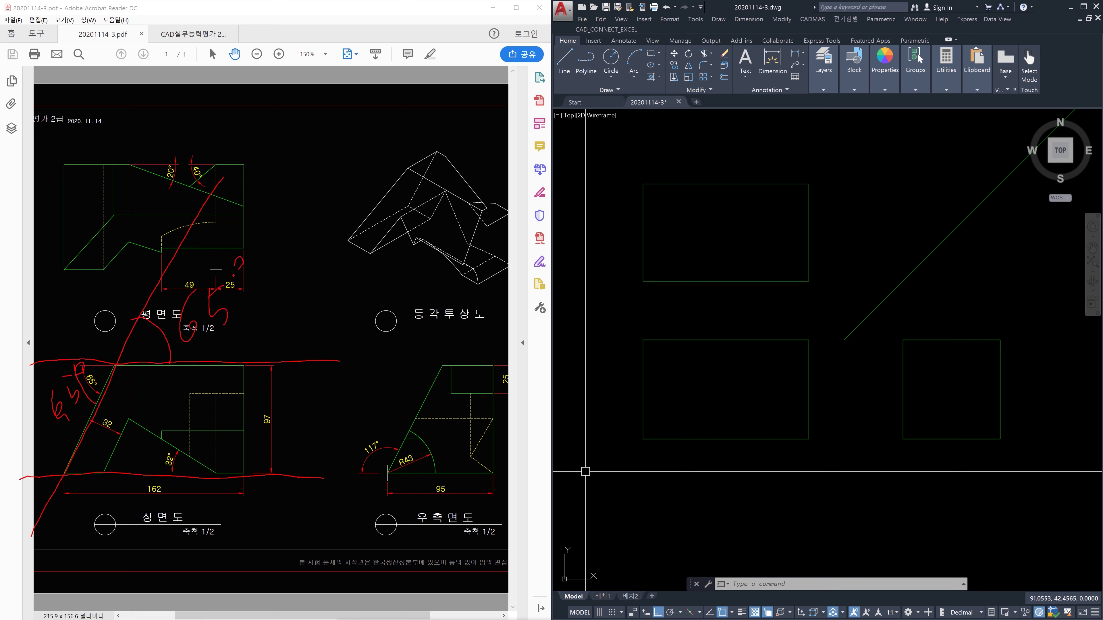
mouse_move(31, 483)
mouse_down()
mouse_move(29, 500)
mouse_move(32, 480)
mouse_move(54, 507)
mouse_move(41, 564)
mouse_move(62, 552)
mouse_move(66, 511)
mouse_up()
drag(74, 513, 80, 533)
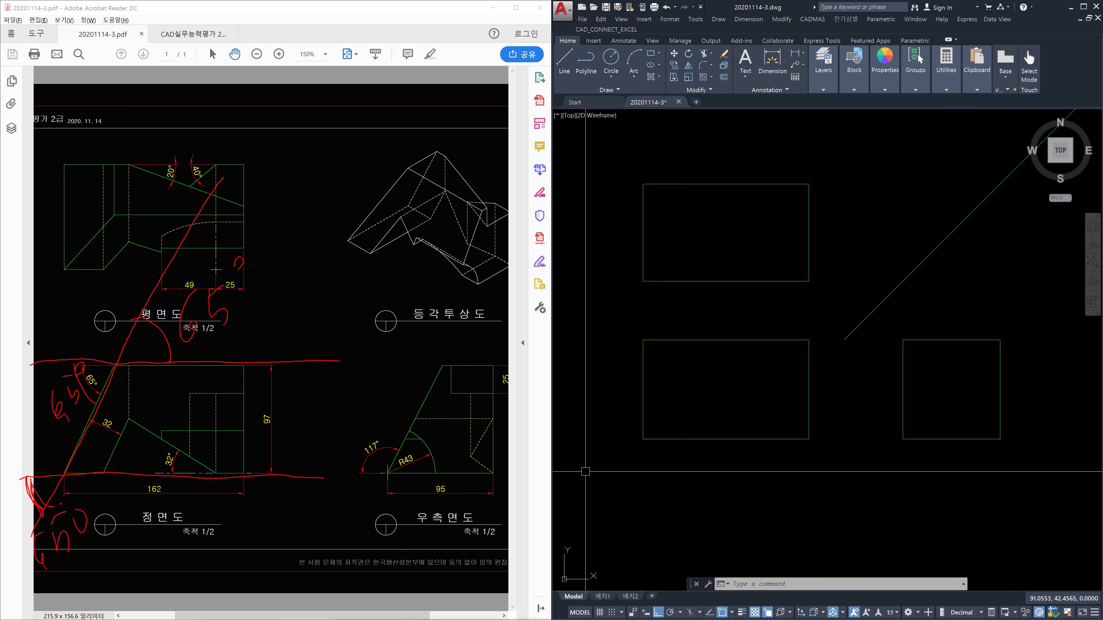
drag(84, 441, 99, 472)
mouse_move(134, 415)
mouse_down()
mouse_move(125, 445)
mouse_move(165, 436)
mouse_move(160, 410)
mouse_up()
drag(172, 400, 178, 399)
mouse_move(87, 457)
mouse_down()
mouse_move(191, 211)
mouse_move(39, 537)
mouse_up()
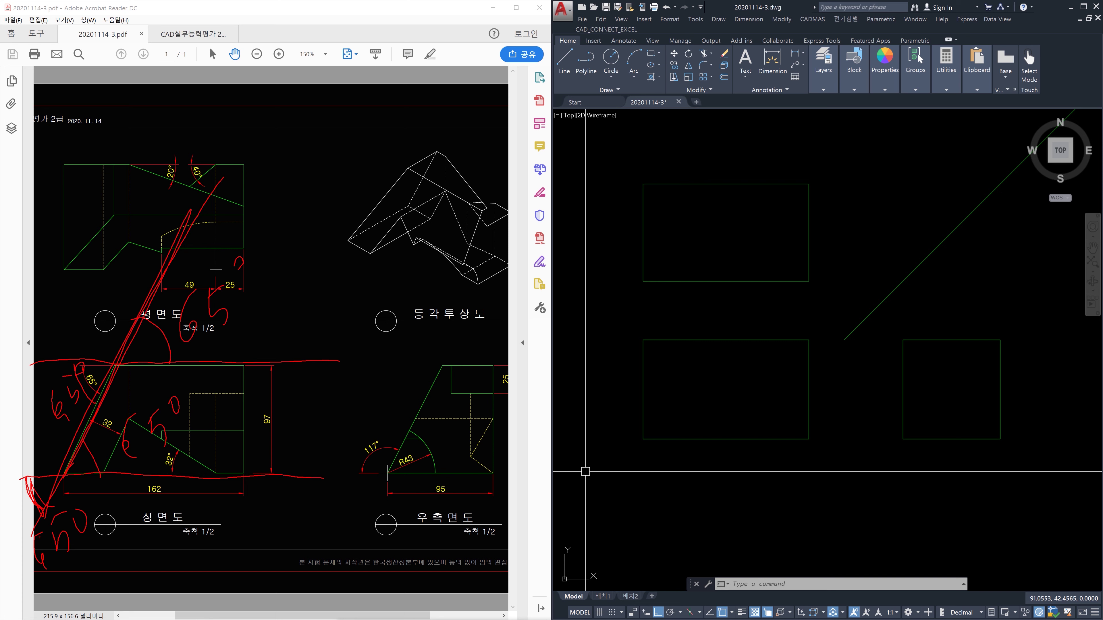
drag(118, 356, 116, 357)
mouse_move(66, 475)
mouse_down()
mouse_move(72, 490)
mouse_move(70, 475)
mouse_up()
mouse_move(88, 339)
mouse_down()
mouse_move(149, 397)
mouse_move(99, 409)
mouse_up()
mouse_move(84, 477)
mouse_down()
mouse_move(37, 478)
mouse_move(60, 511)
mouse_up()
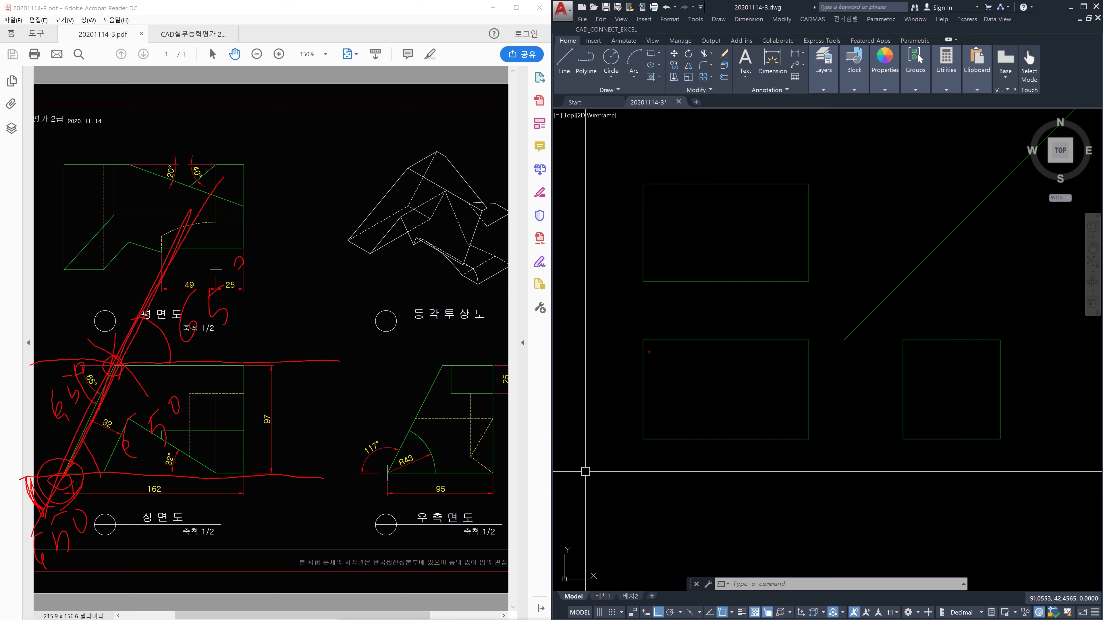
mouse_move(801, 437)
mouse_down()
mouse_move(625, 439)
mouse_move(642, 458)
mouse_up()
mouse_move(179, 508)
mouse_down()
mouse_move(143, 498)
mouse_move(189, 495)
mouse_up()
mouse_move(645, 451)
mouse_down()
mouse_move(624, 441)
mouse_move(638, 443)
mouse_move(727, 266)
mouse_up()
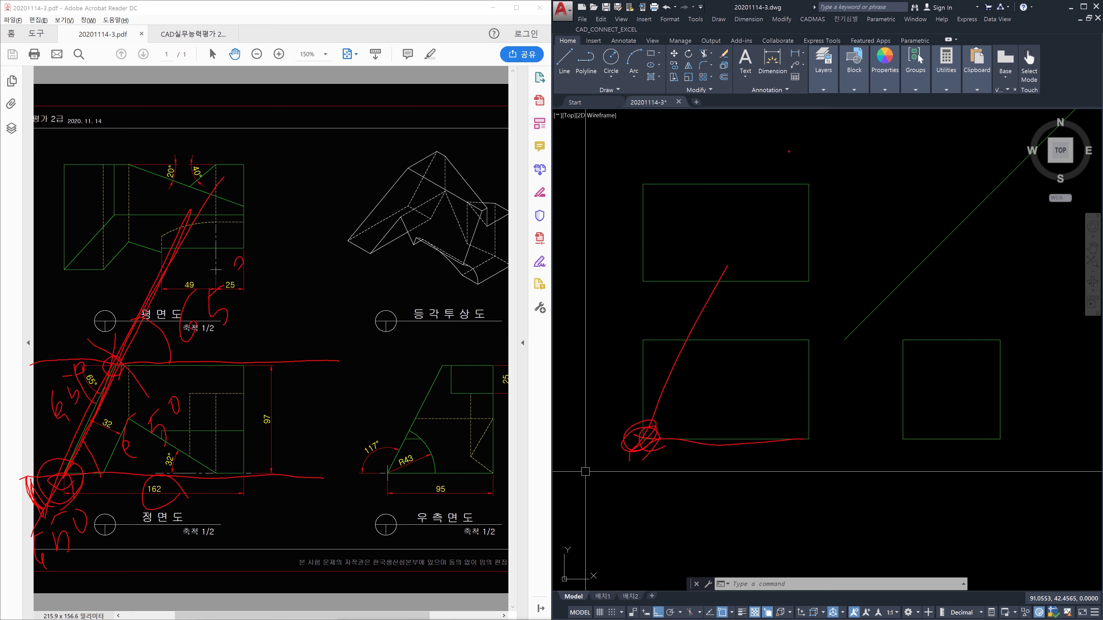
mouse_move(90, 367)
mouse_down()
mouse_move(103, 408)
mouse_move(104, 393)
mouse_up()
mouse_move(628, 456)
mouse_down()
mouse_move(652, 420)
mouse_move(671, 435)
mouse_move(682, 427)
mouse_up()
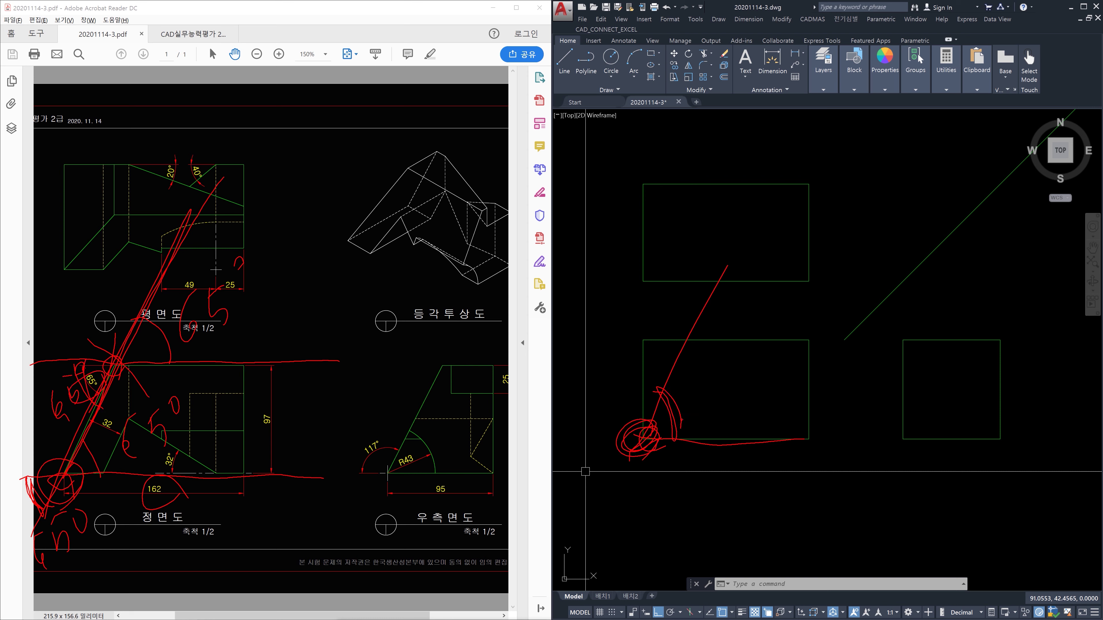
drag(636, 474, 772, 190)
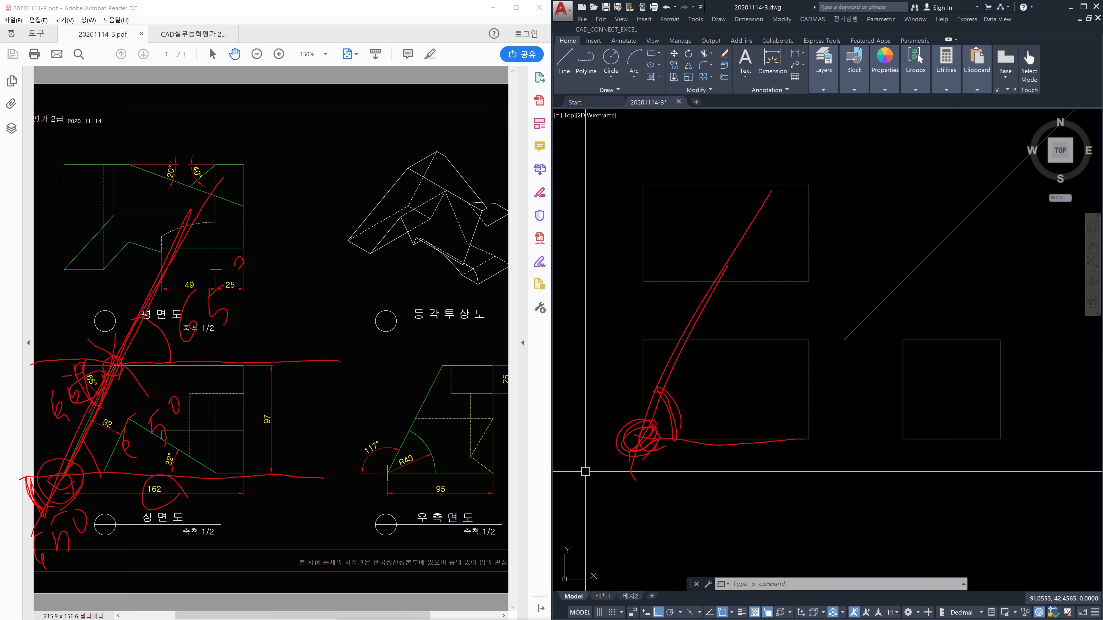
key(Escape)
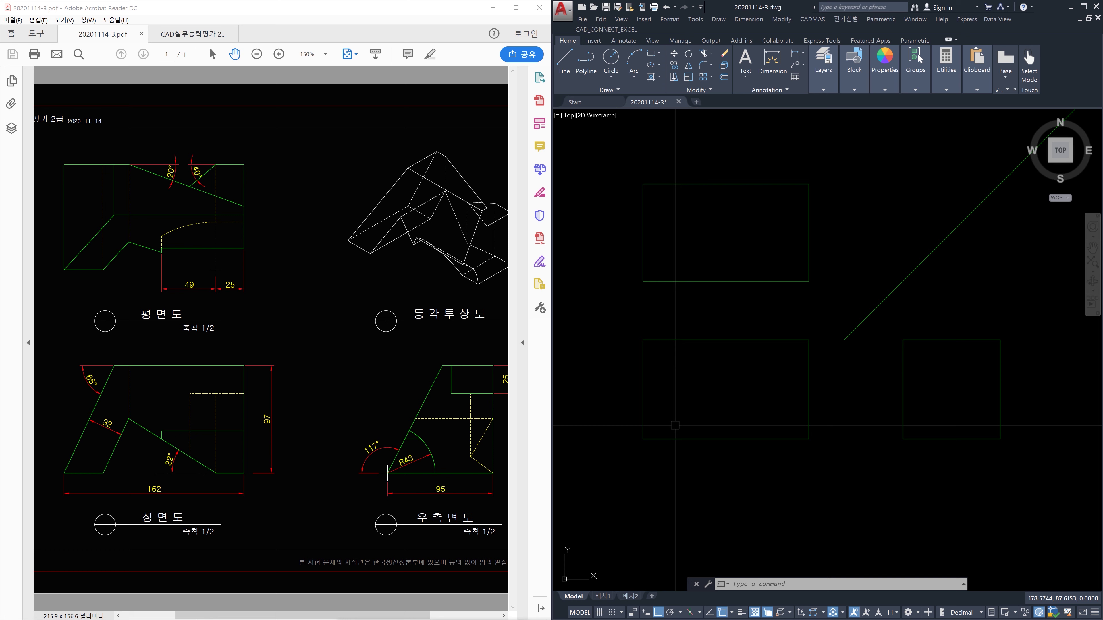
drag(86, 448, 87, 430)
mouse_move(81, 336)
mouse_down()
mouse_move(94, 325)
mouse_move(117, 344)
mouse_move(139, 295)
mouse_move(202, 273)
mouse_up()
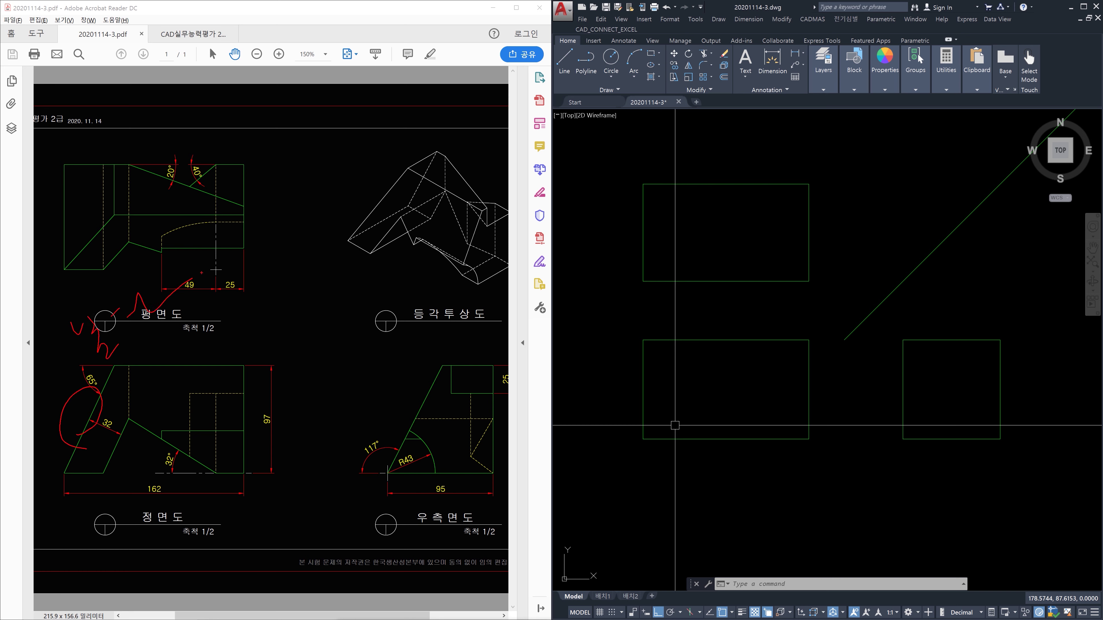
drag(124, 375, 272, 251)
key(Escape)
Step: Draw a line about 149 units long at 65° from the front view's lower left corner, crossing its upper edge
text(l)
key(Return)
click(644, 439)
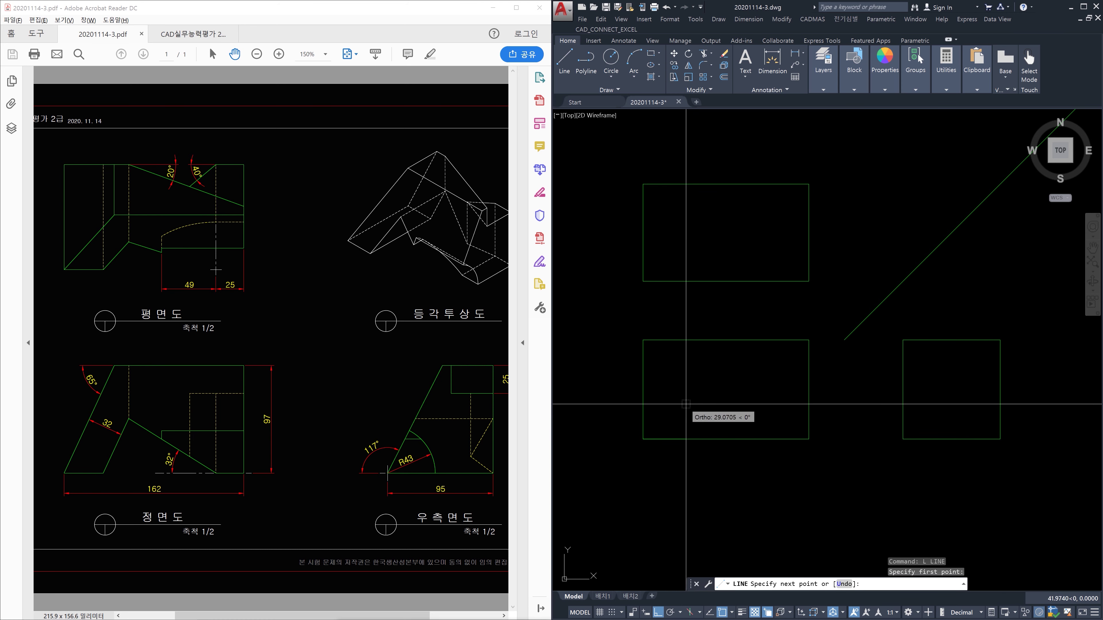
text(<65)
key(Return)
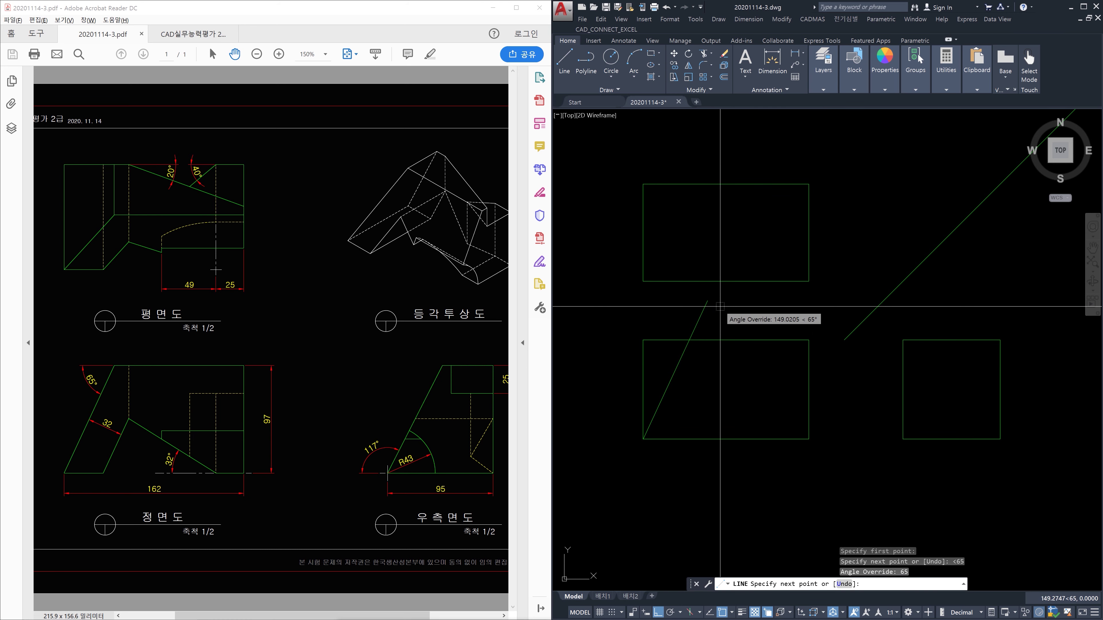
click(720, 307)
key(Escape)
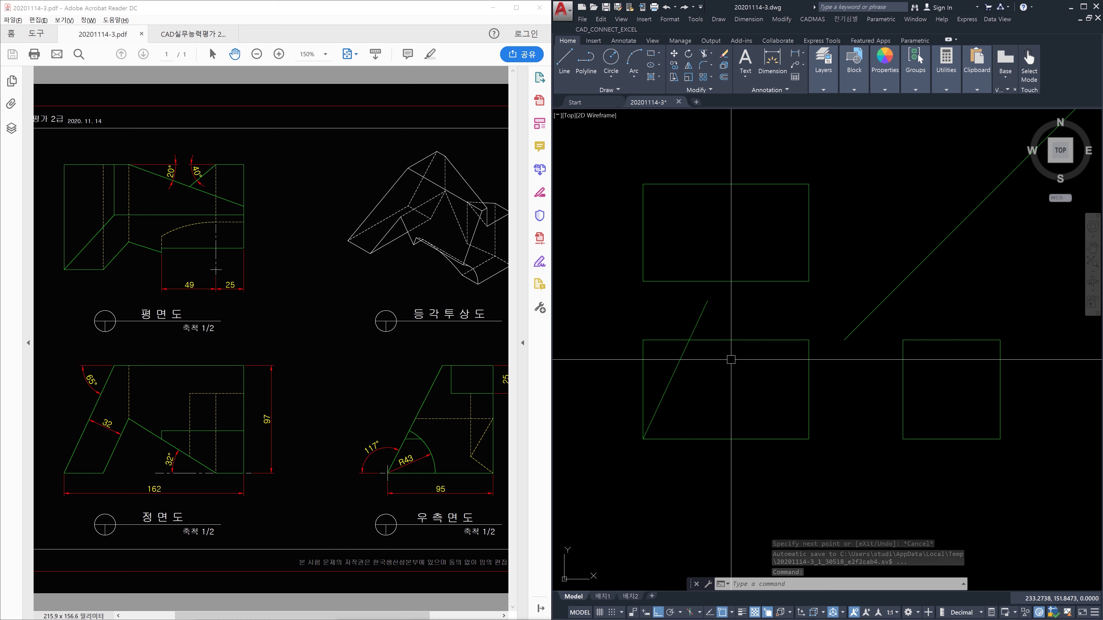
Step: Trim the 65° line above the front view's upper edge, and erase the remaining slanted segment
text(tr)
key(Return)
click(734, 352)
click(723, 328)
key(Return)
click(696, 326)
key(Escape)
key(Escape)
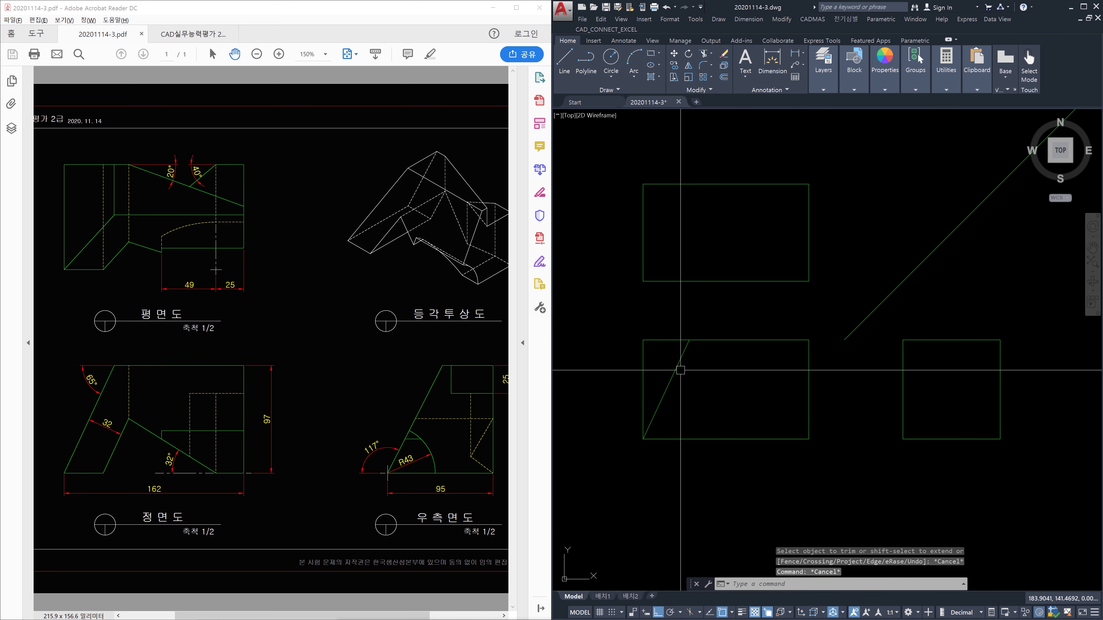
click(679, 369)
key(Delete)
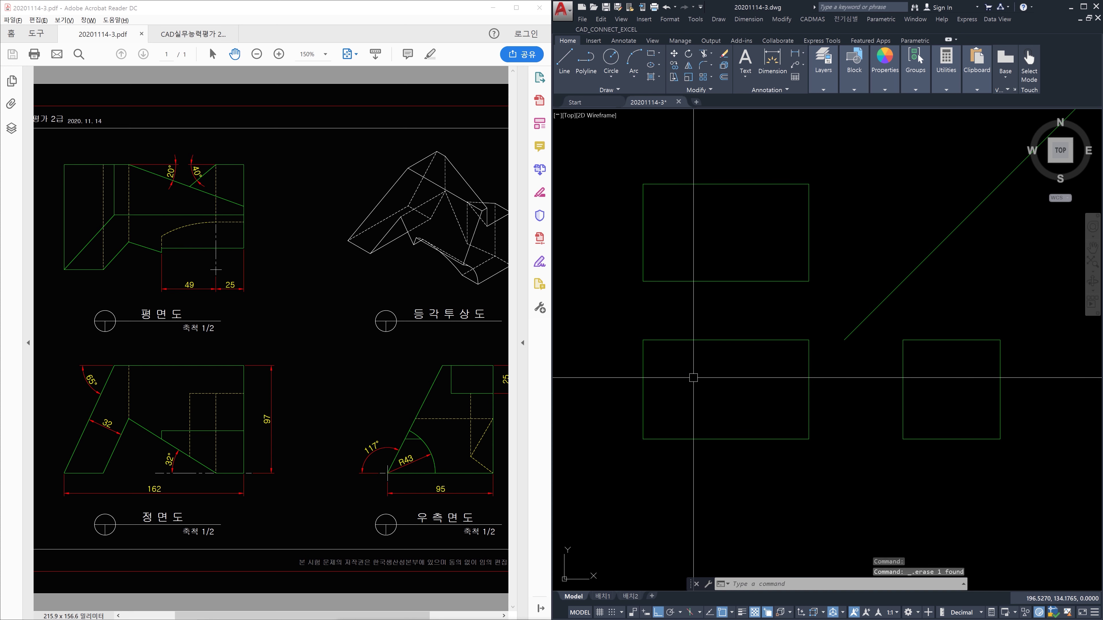
Step: Place a construction line at 65° through the front view's lower left corner
text(xl)
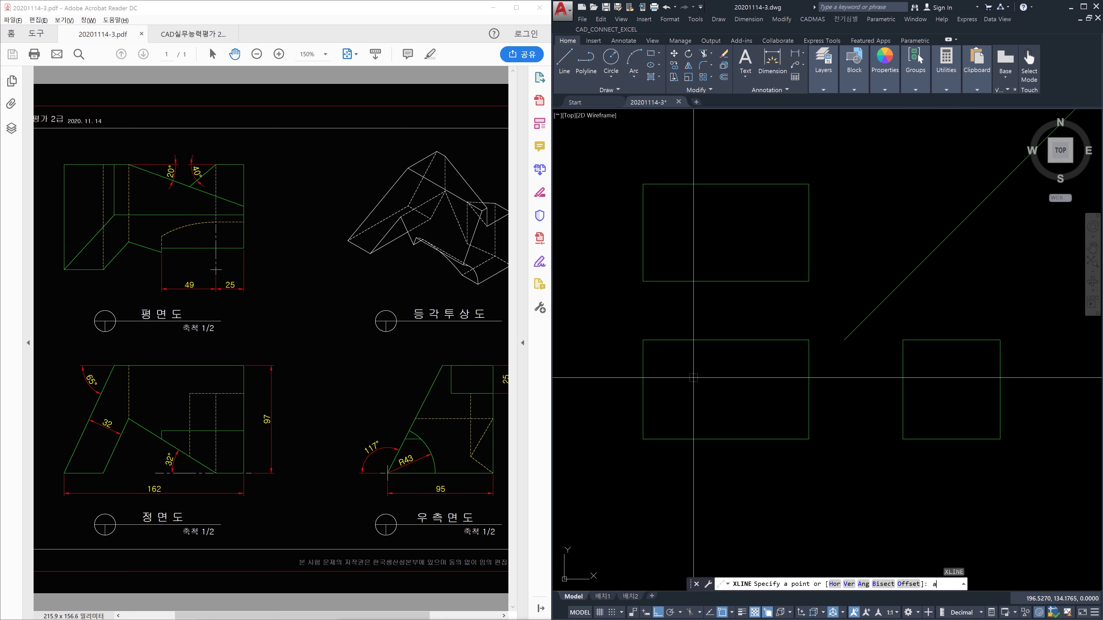
key(Return)
text(65)
key(Return)
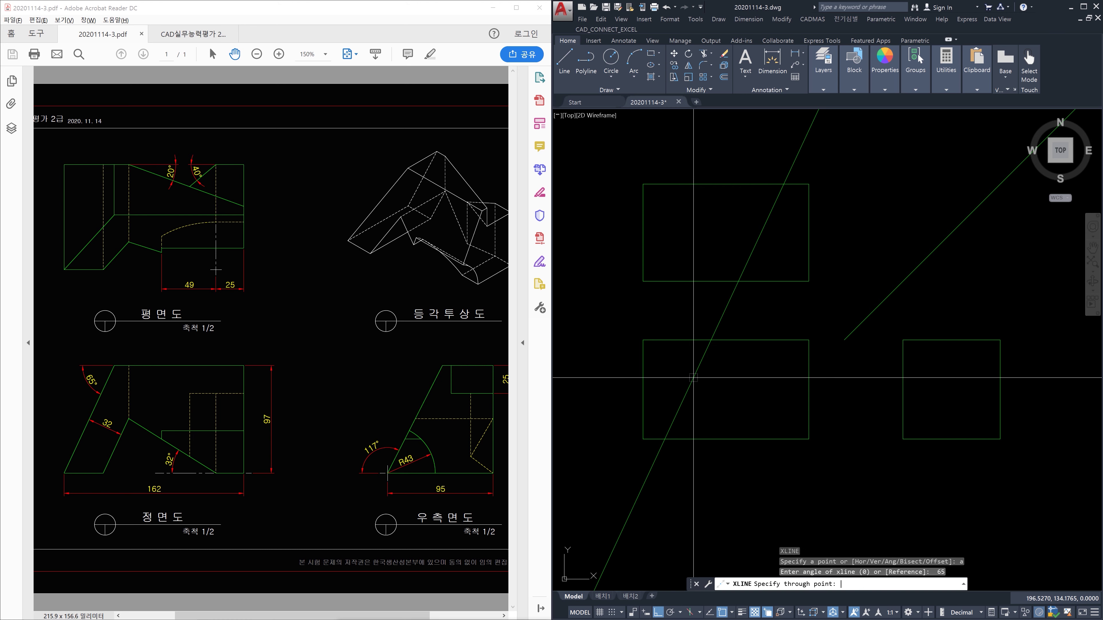
click(643, 440)
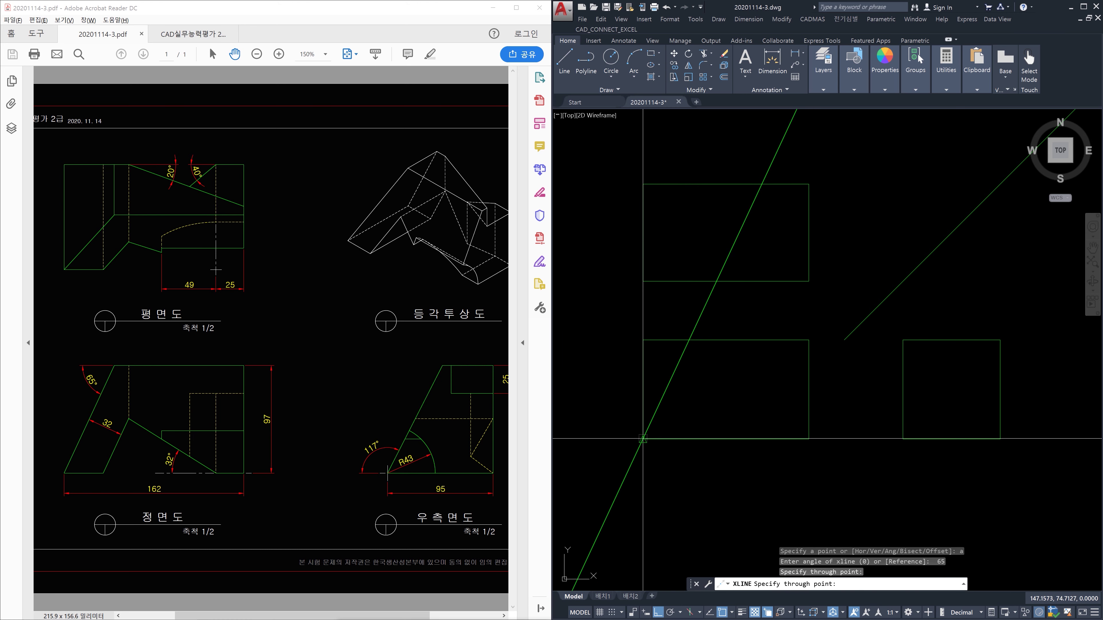
key(Escape)
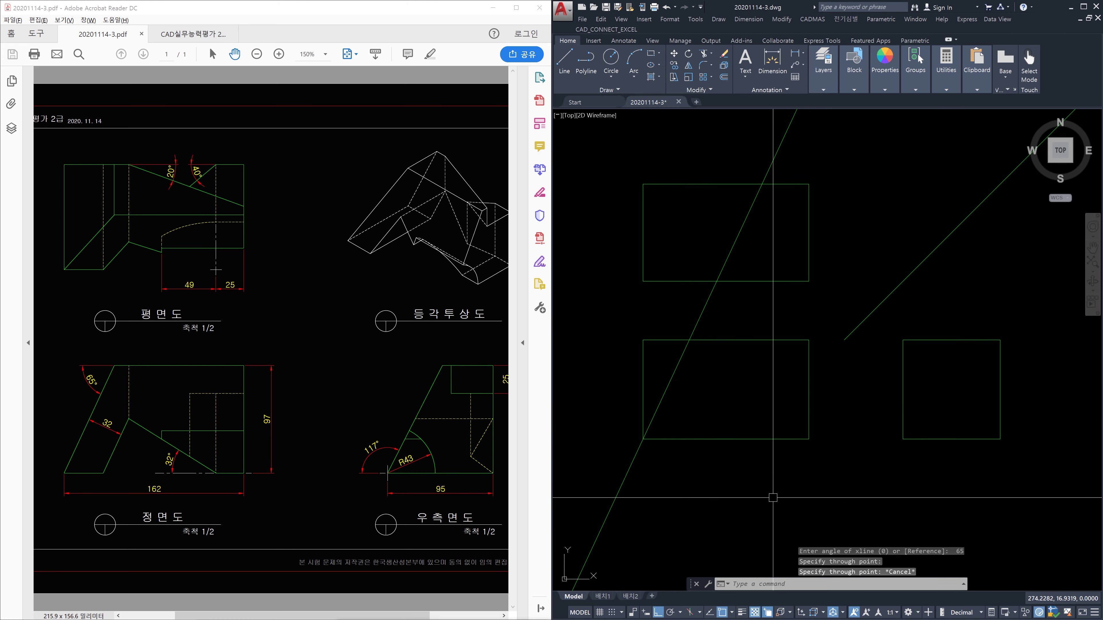
Step: Trim the 65° construction line above and below the front view, using its upper and lower edges as cutting edges
text(tr)
key(Return)
click(747, 476)
click(732, 326)
key(Return)
click(728, 320)
click(687, 314)
click(653, 460)
click(630, 454)
key(Escape)
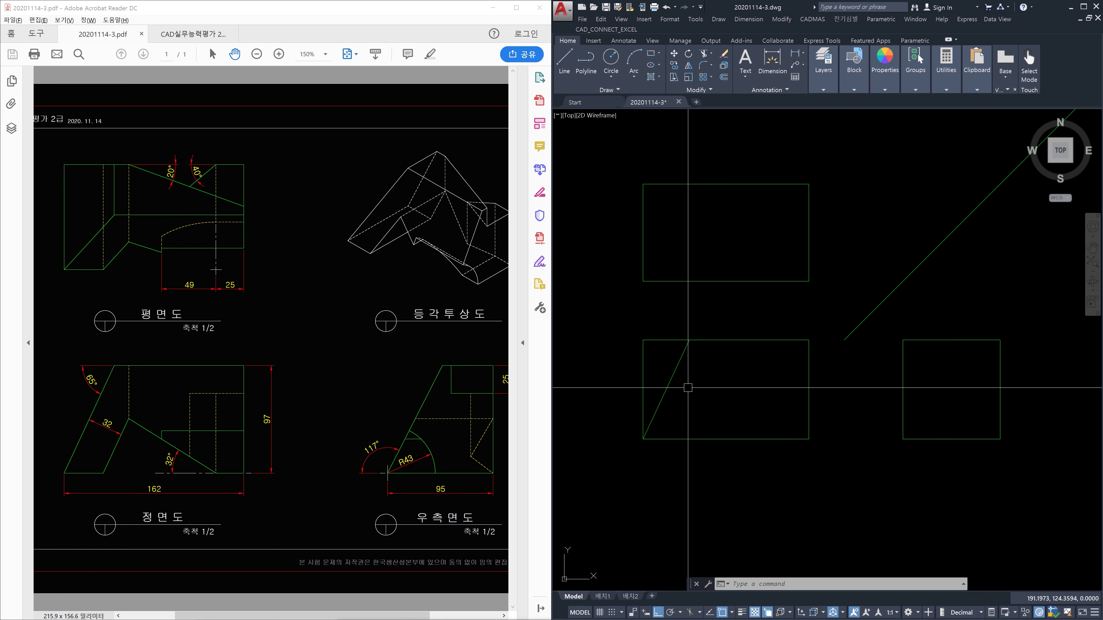
Step: Trim the front view's upper edge left of the slanted line and delete its left vertical edge
text(tr)
key(Return)
key(Return)
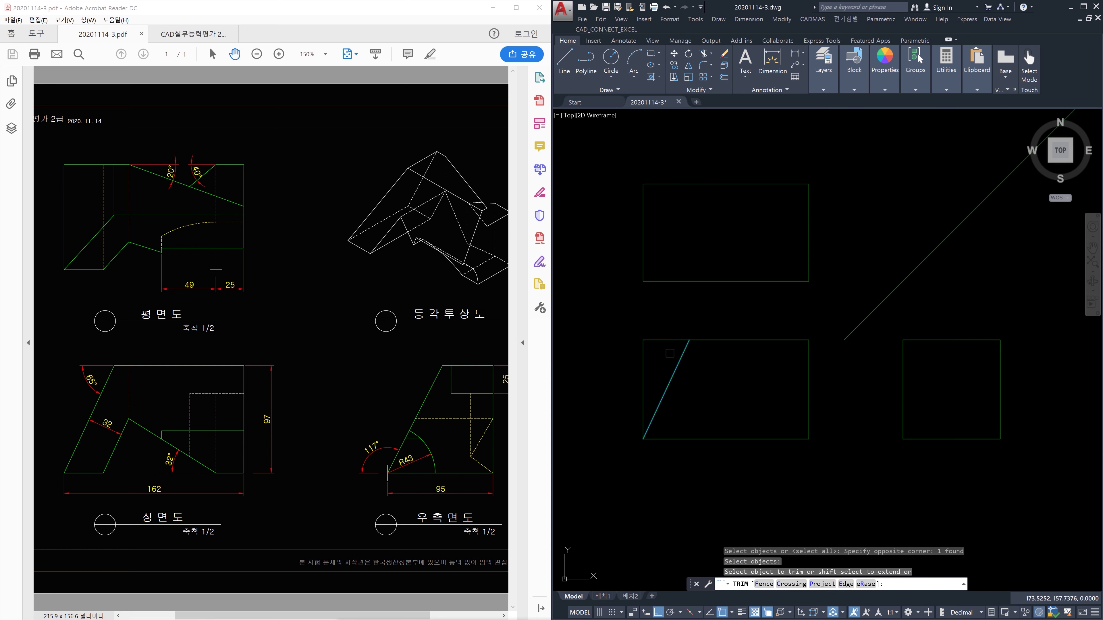
click(668, 341)
key(Escape)
click(643, 373)
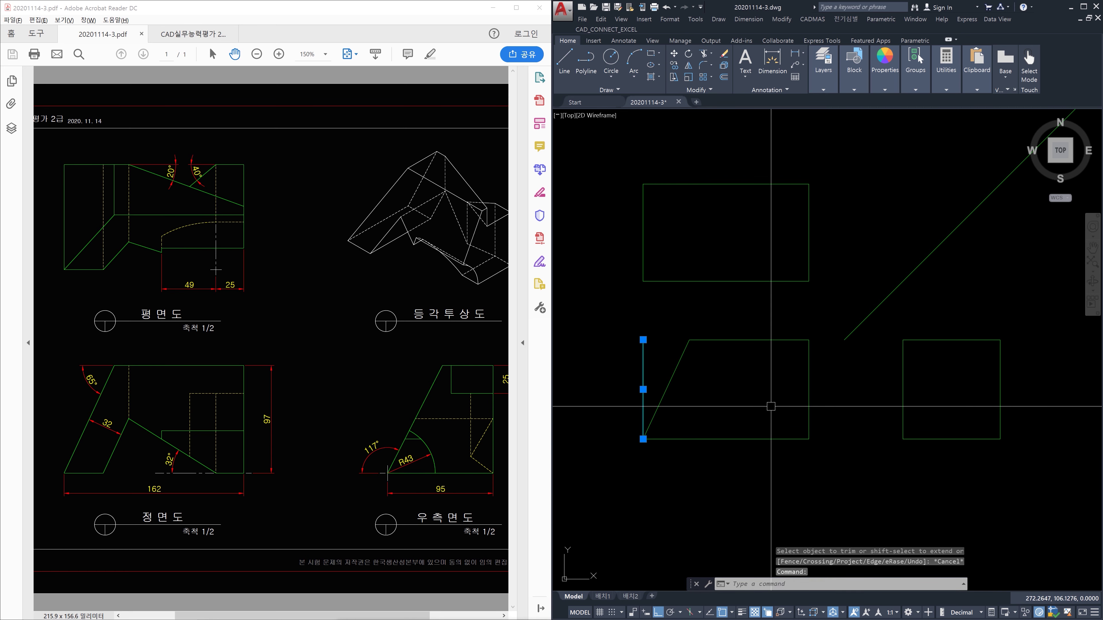
key(Delete)
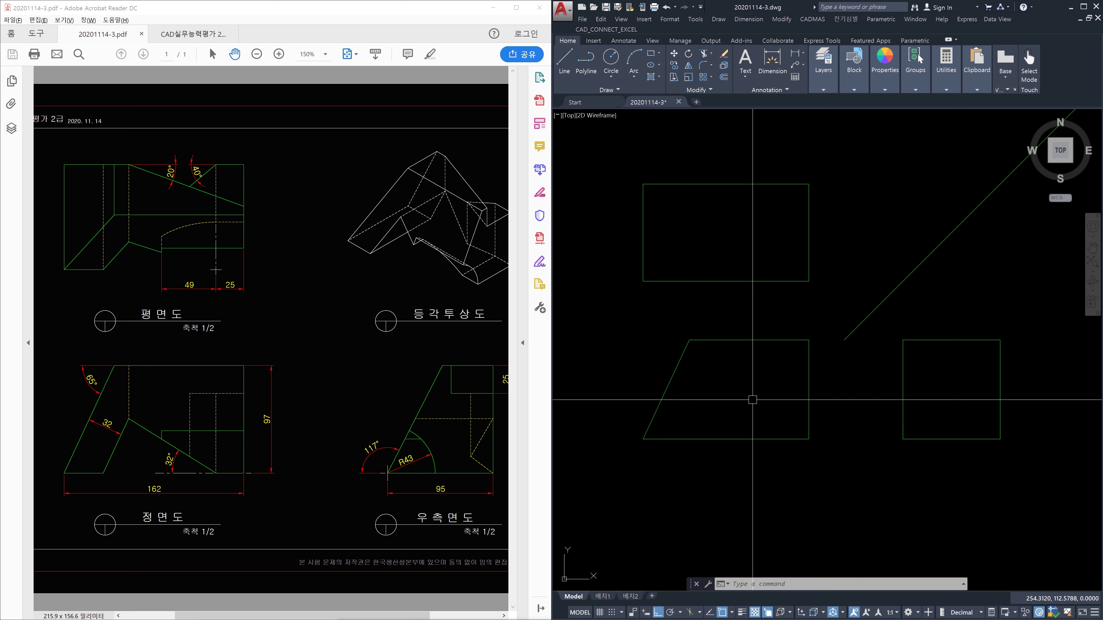
Step: Offset the front view's slanted edge 32 units toward the inside of the view
text(o)
key(Return)
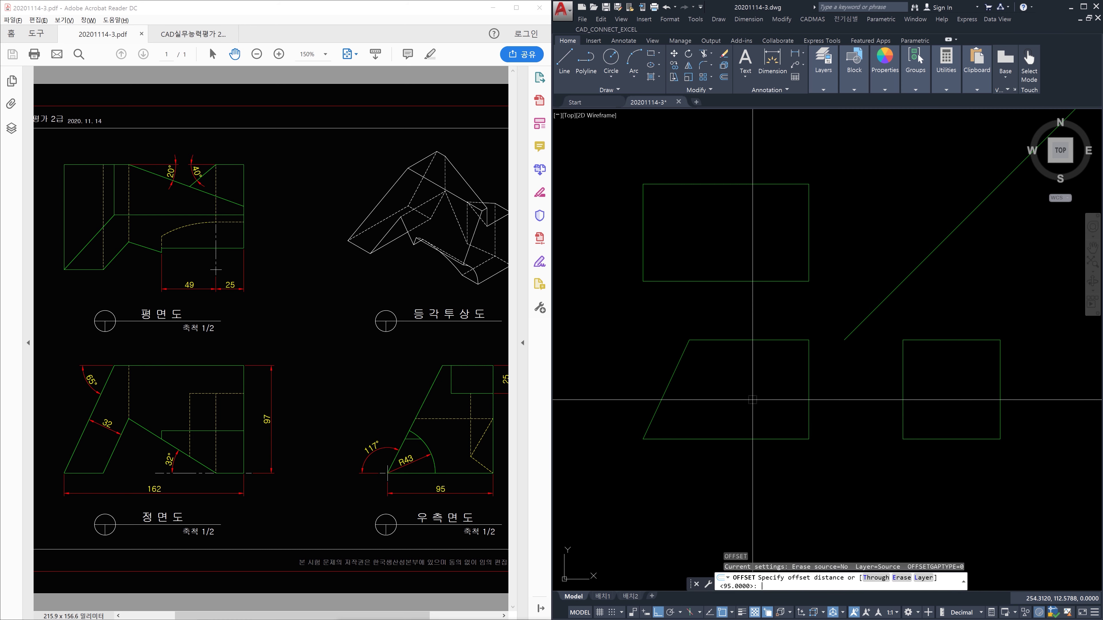
text(32)
key(Return)
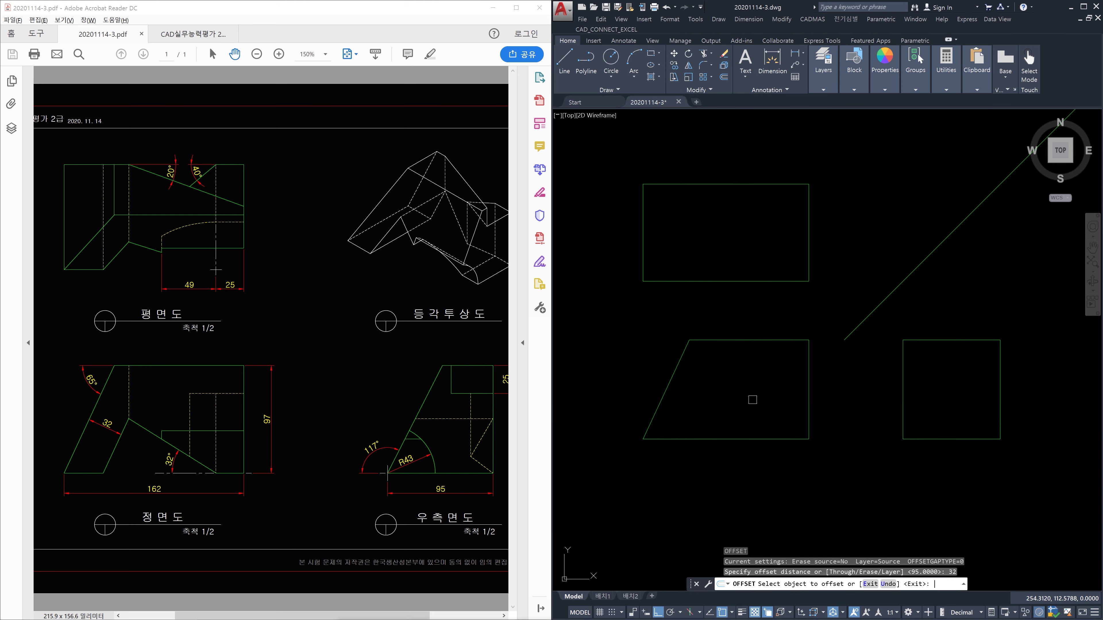
click(654, 409)
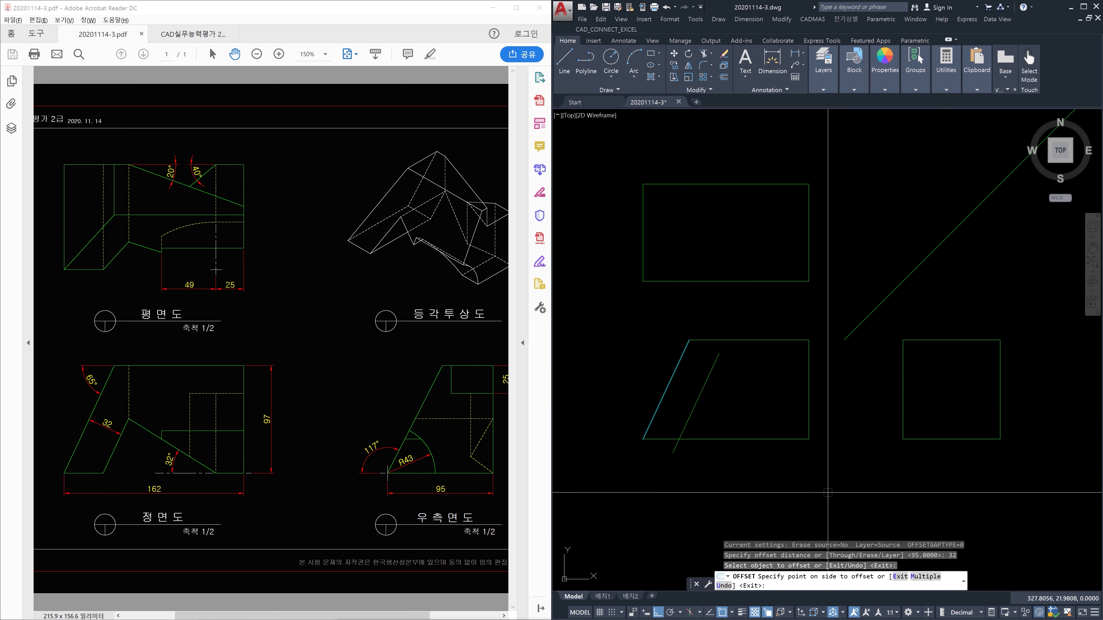
click(828, 492)
key(Escape)
key(Escape)
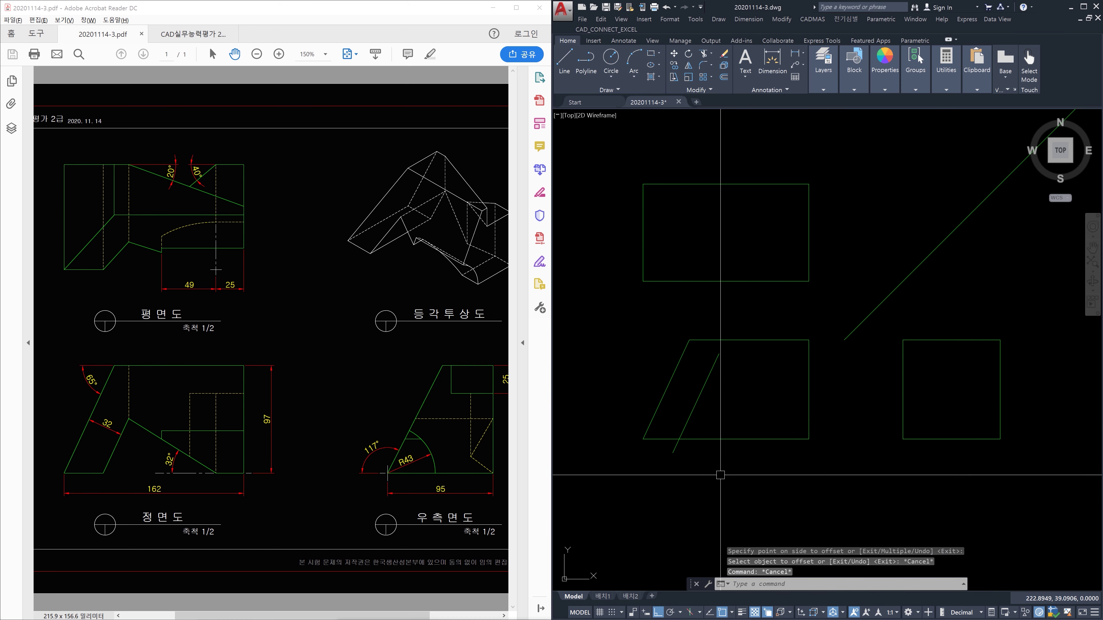
Step: Trim the end of the offset slanted line that extends below the front view's lower edge
text(ㄷ)
key(Return)
click(677, 447)
key(Escape)
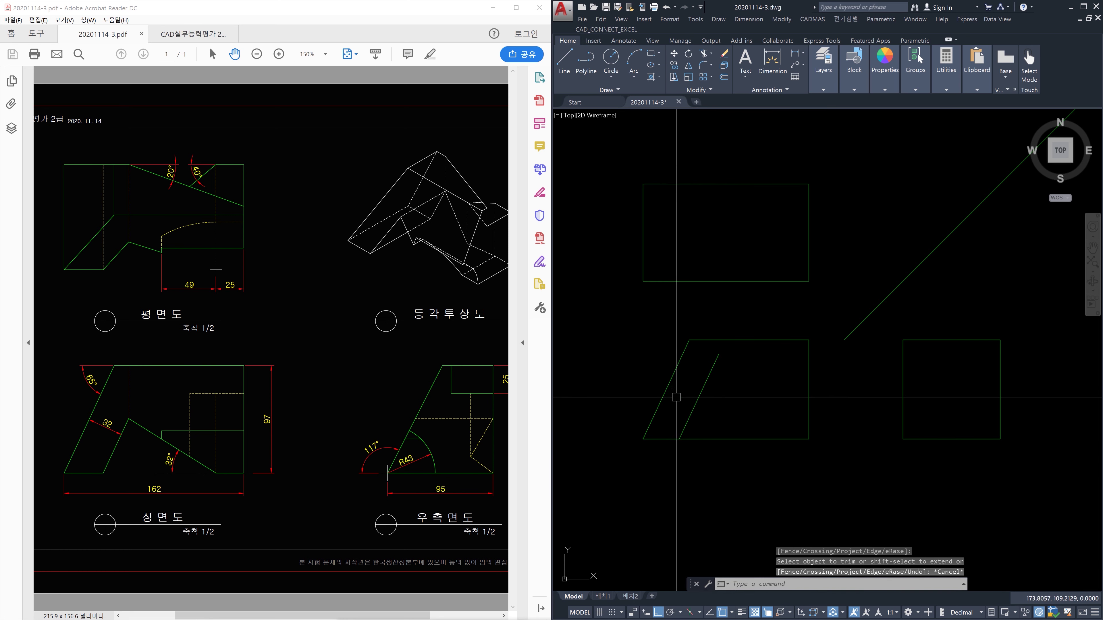
click(712, 414)
click(692, 400)
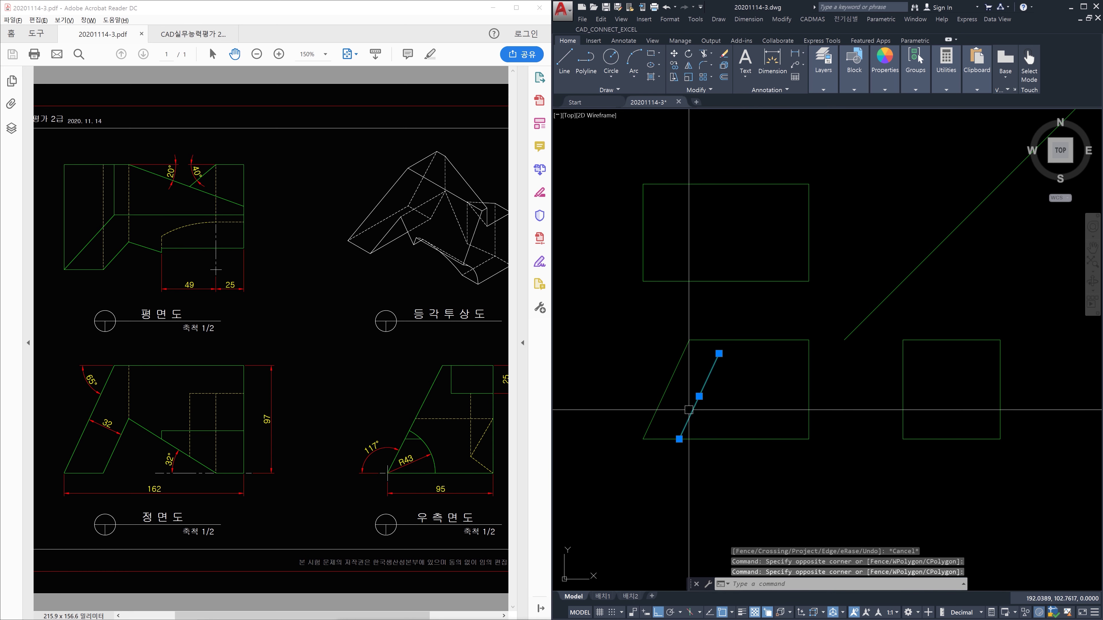
key(Escape)
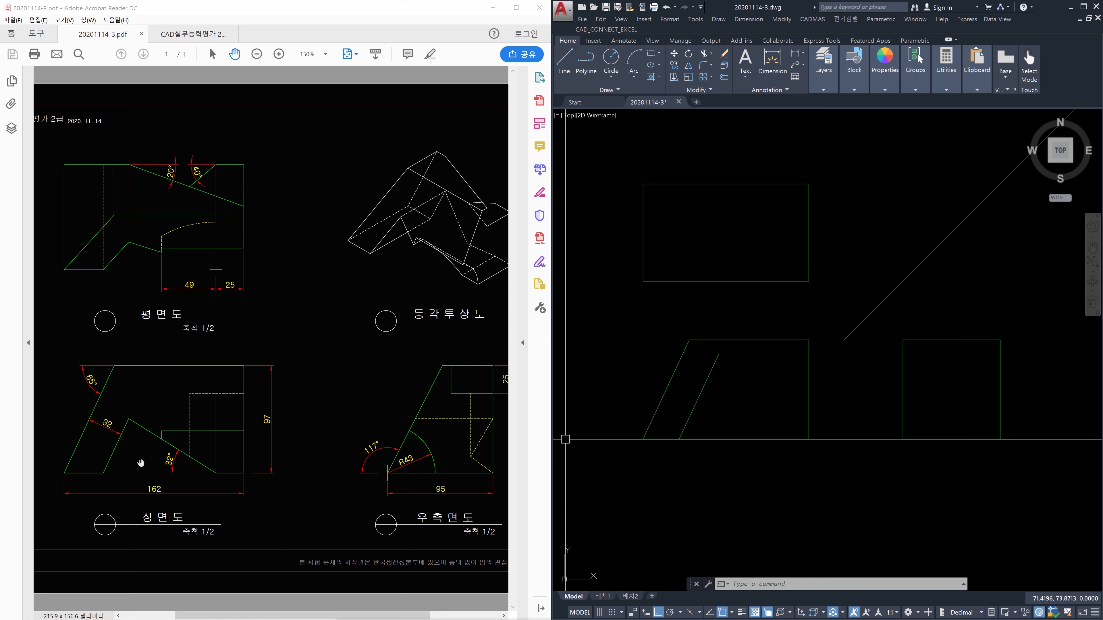
mouse_move(132, 422)
mouse_down()
mouse_move(219, 478)
mouse_move(159, 466)
mouse_move(179, 476)
mouse_move(139, 411)
mouse_move(140, 426)
mouse_up()
drag(213, 466, 213, 479)
drag(120, 376, 131, 388)
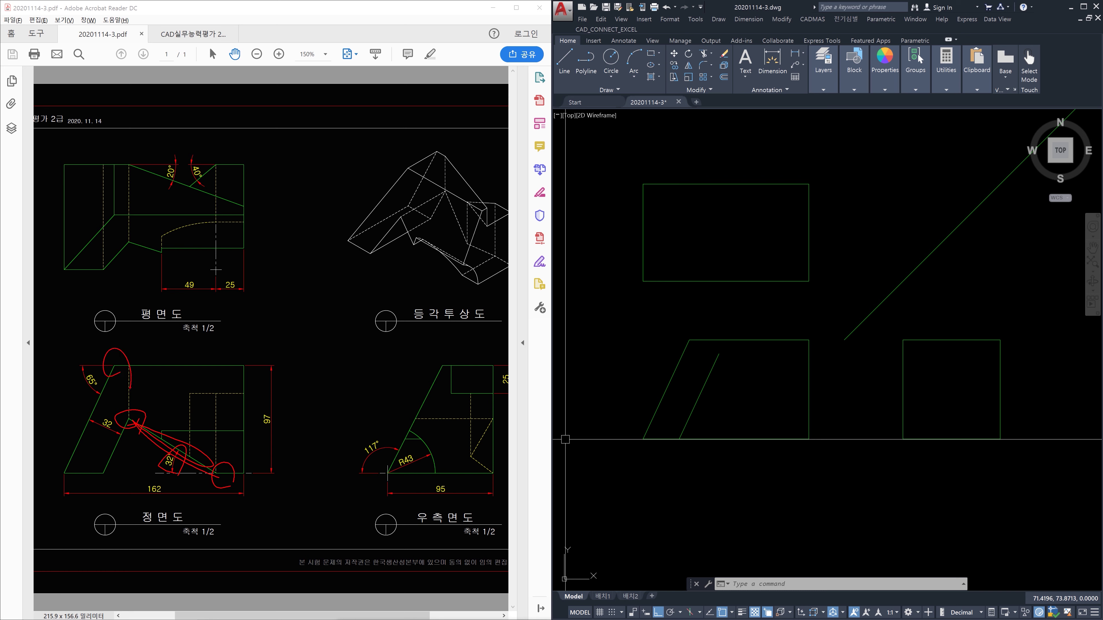
Step: Examine the endpoints of the front view's 32° line in the exam PDF and compare them with the right side and top views
drag(66, 482, 83, 486)
drag(228, 472, 222, 493)
drag(137, 427, 144, 441)
key(Escape)
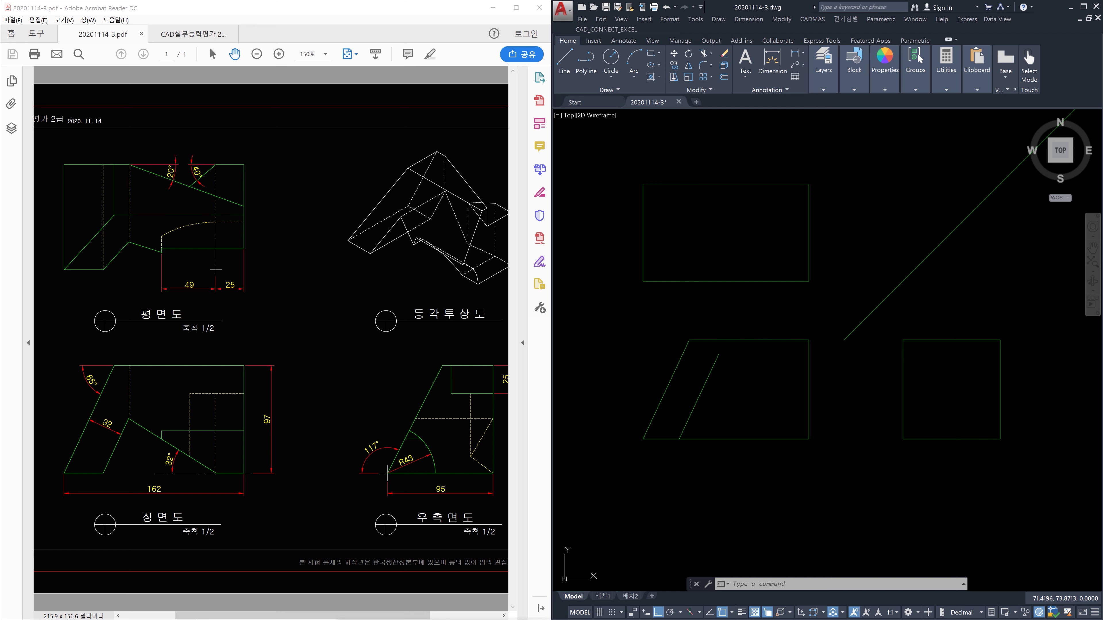
text(q)
drag(498, 497, 485, 499)
click(565, 440)
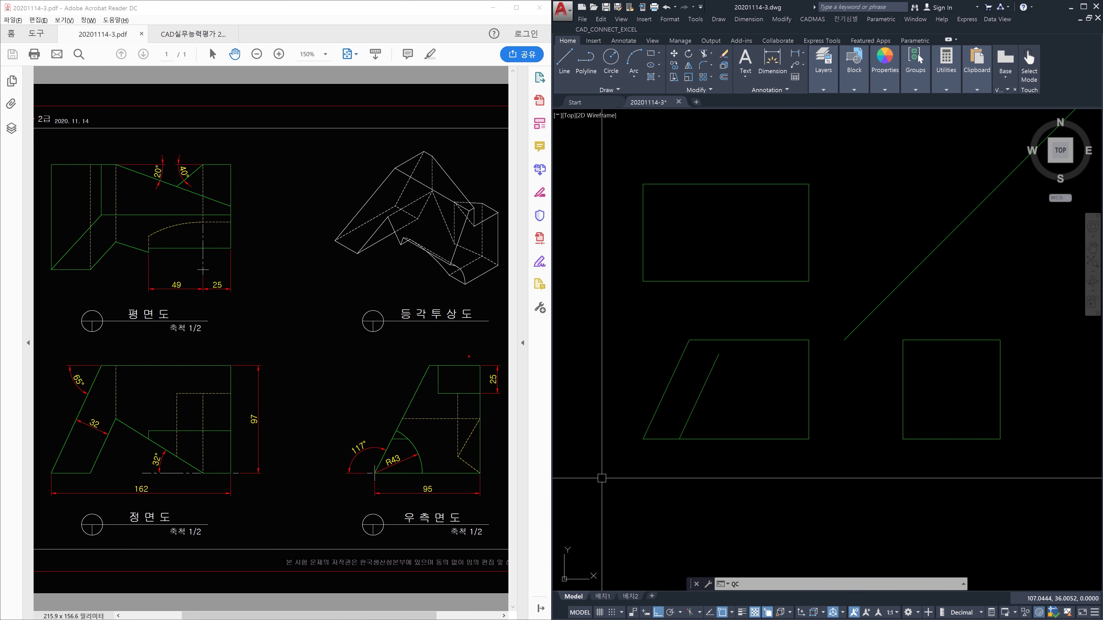
mouse_move(416, 445)
mouse_down()
mouse_move(430, 467)
mouse_move(437, 445)
mouse_move(460, 463)
mouse_up()
mouse_move(202, 466)
mouse_down()
mouse_move(209, 482)
mouse_move(213, 464)
mouse_up()
drag(129, 436, 103, 431)
mouse_move(61, 491)
mouse_down()
mouse_move(112, 478)
mouse_move(47, 482)
mouse_move(100, 493)
mouse_up()
mouse_move(203, 481)
mouse_down()
mouse_move(232, 492)
mouse_move(229, 515)
mouse_up()
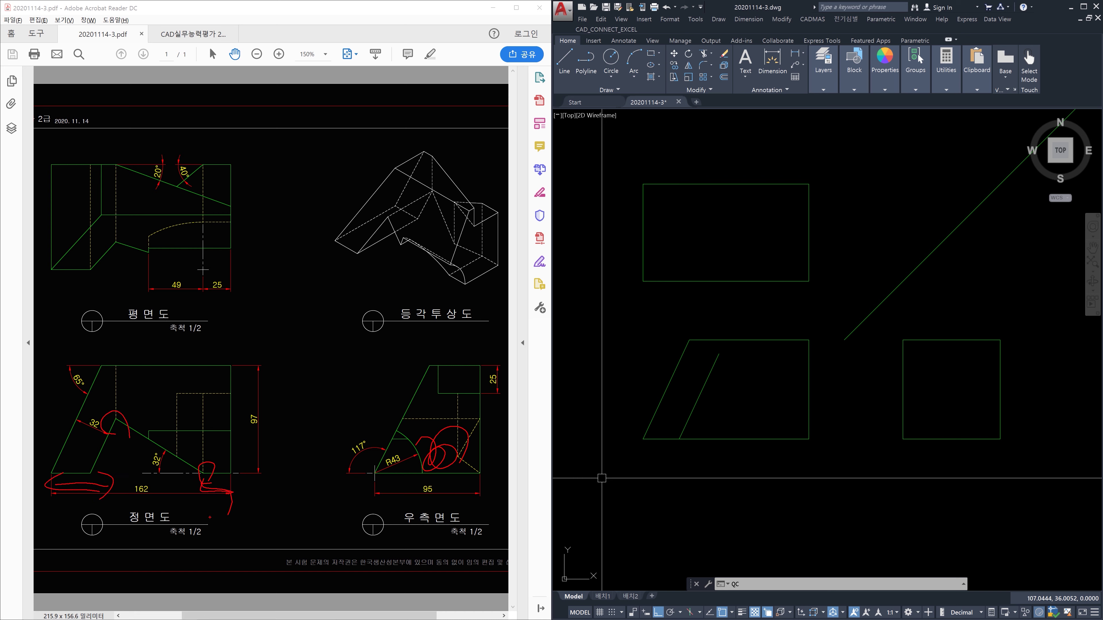
mouse_move(348, 420)
mouse_down()
mouse_move(287, 417)
mouse_move(321, 436)
mouse_move(345, 413)
mouse_move(335, 457)
mouse_up()
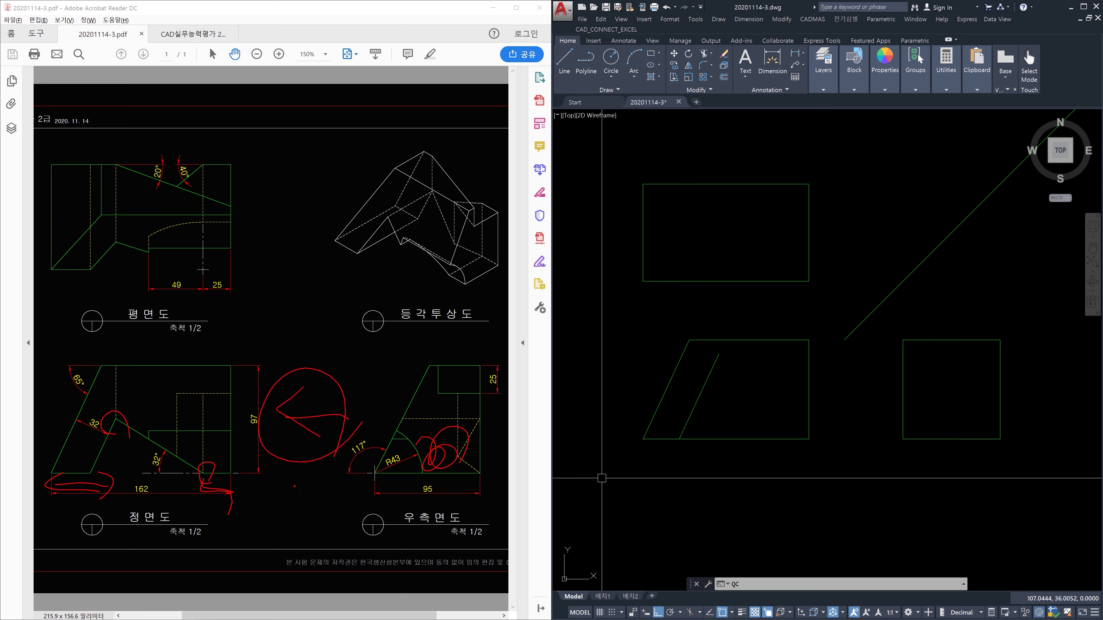
mouse_move(489, 480)
mouse_down()
mouse_move(443, 333)
mouse_move(450, 513)
mouse_up()
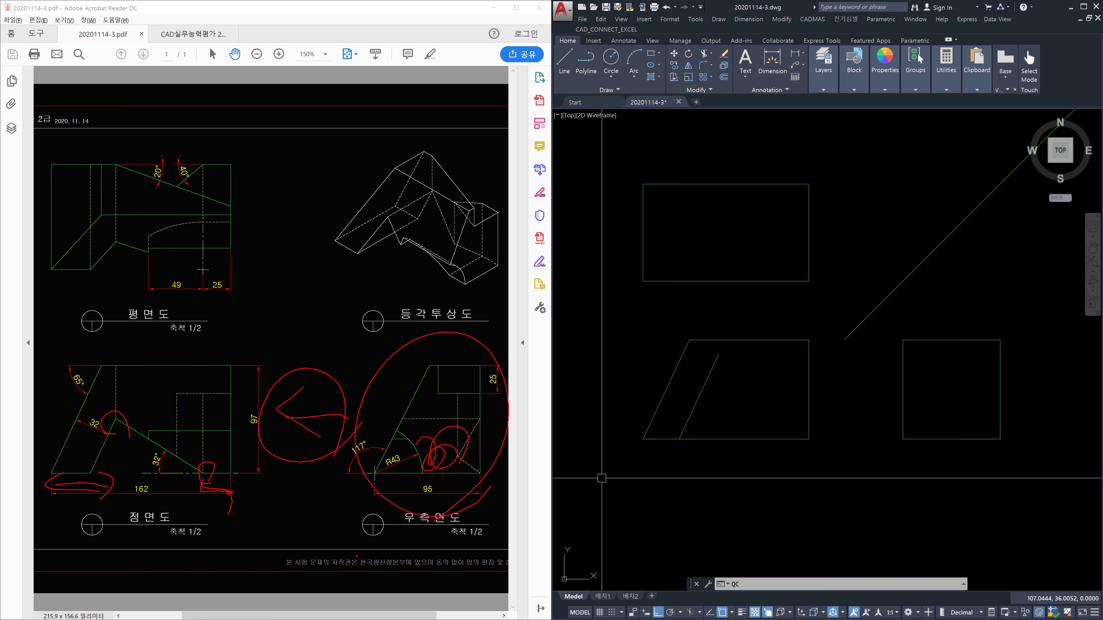
mouse_move(256, 256)
mouse_down()
mouse_move(24, 196)
mouse_move(246, 339)
mouse_up()
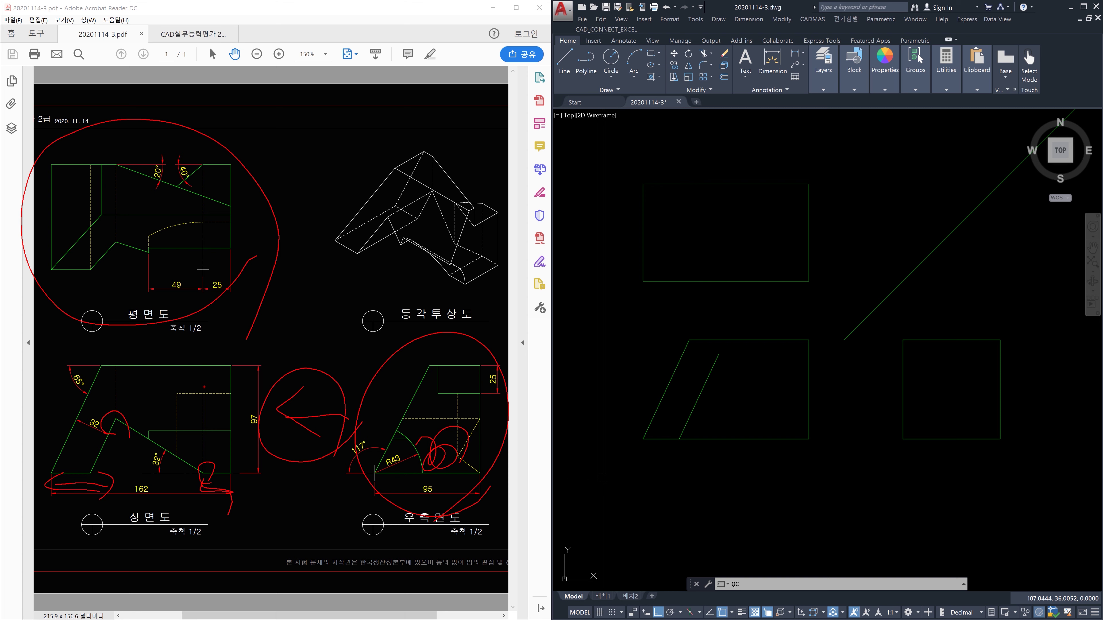
key(Escape)
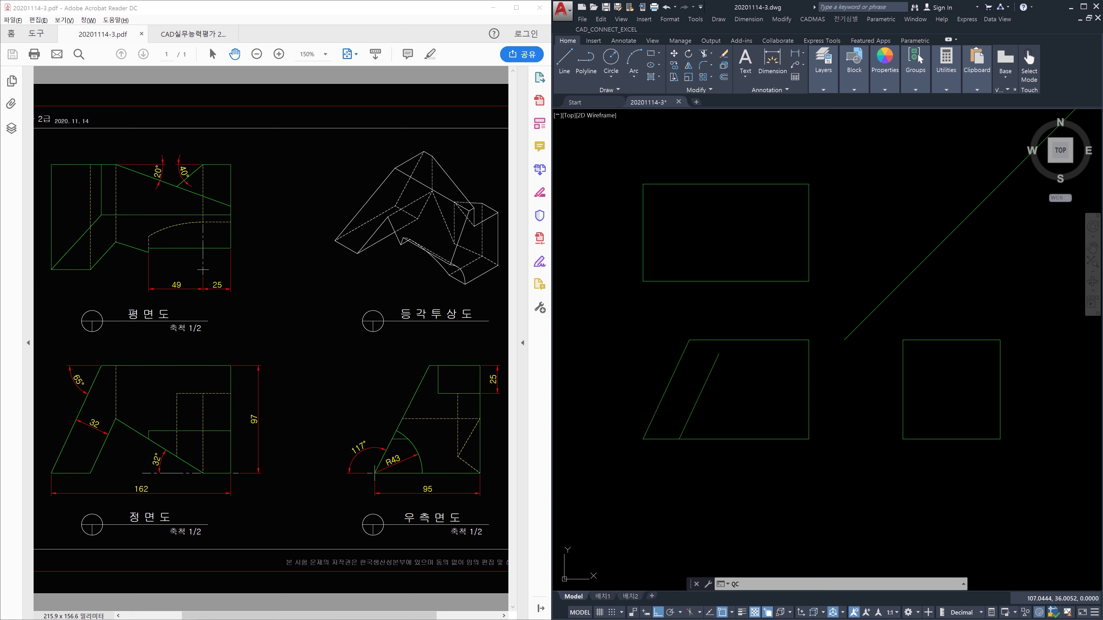
Step: Trace the corner points of the front view's slanted and 32° lines into the top and isometric views of the exam PDF
drag(124, 419, 116, 437)
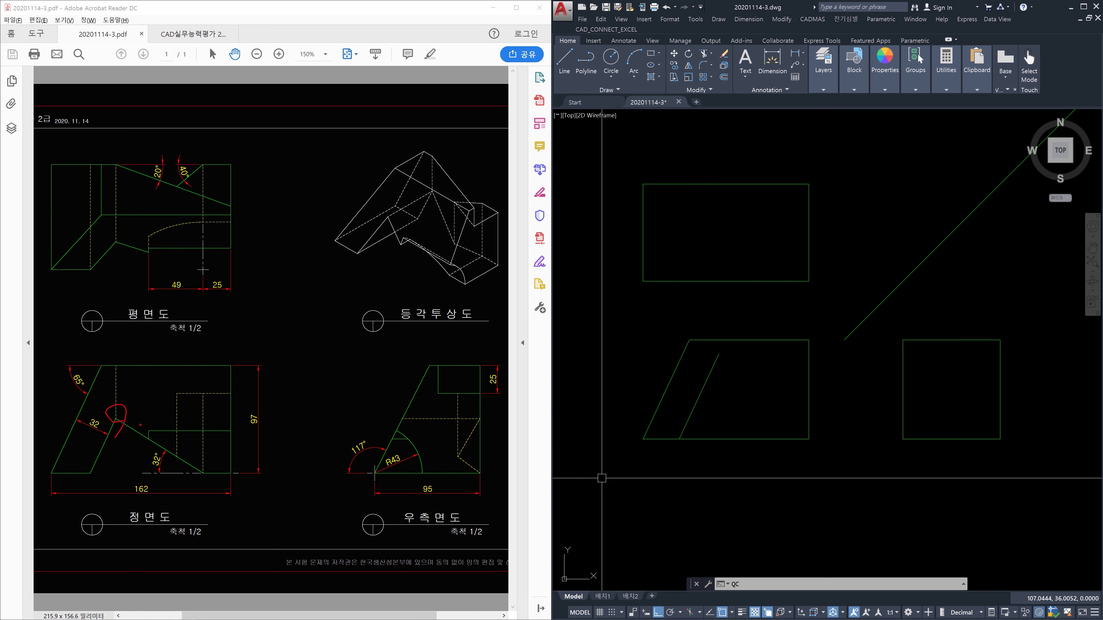
mouse_move(214, 469)
mouse_down()
mouse_move(212, 496)
mouse_move(200, 472)
mouse_up()
mouse_move(289, 303)
mouse_down()
mouse_move(26, 159)
mouse_move(265, 323)
mouse_up()
drag(117, 420, 143, 443)
mouse_move(302, 251)
mouse_down()
mouse_move(278, 289)
mouse_move(153, 108)
mouse_move(247, 322)
mouse_up()
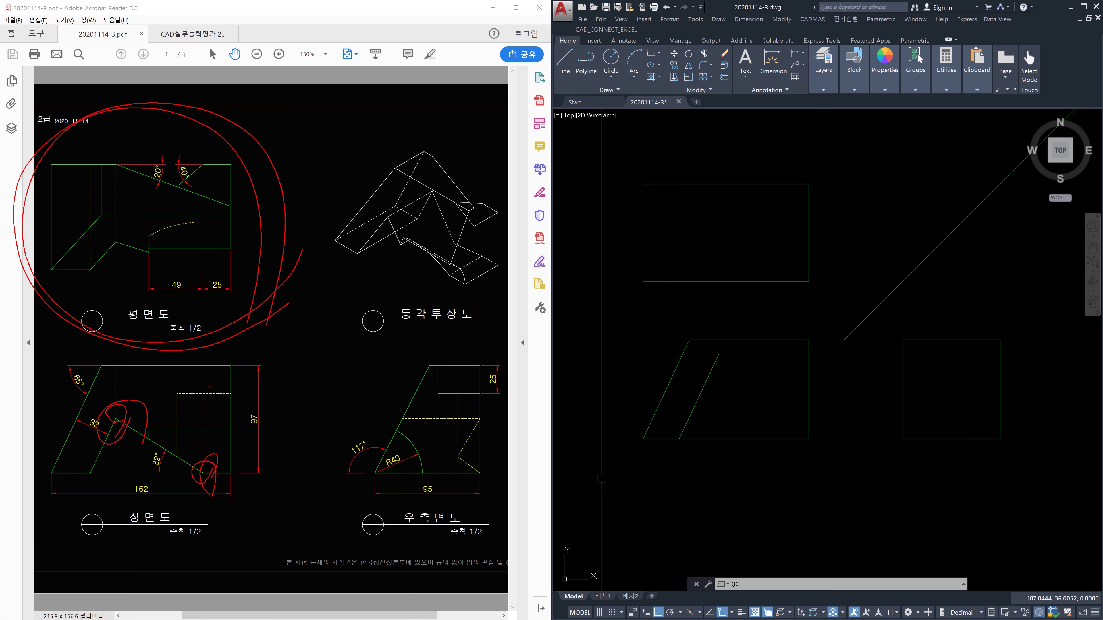
drag(44, 471, 118, 411)
mouse_move(46, 268)
mouse_down()
mouse_move(98, 270)
mouse_move(137, 225)
mouse_up()
drag(108, 431, 118, 415)
mouse_move(122, 239)
mouse_down()
mouse_move(115, 262)
mouse_move(124, 98)
mouse_up()
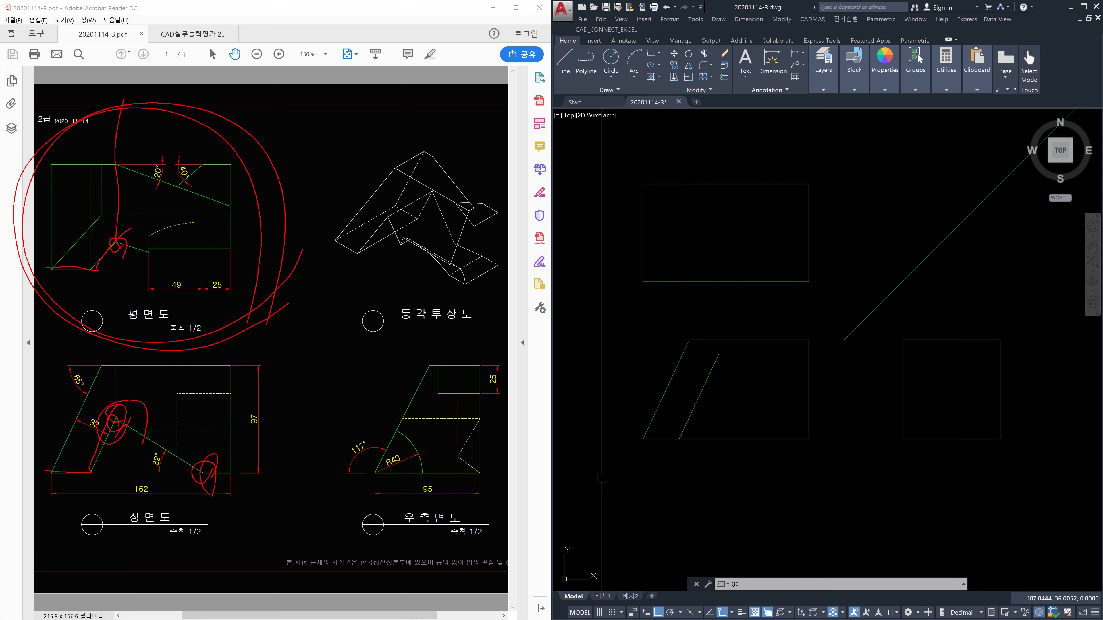
mouse_move(46, 150)
mouse_down()
mouse_move(59, 136)
mouse_move(95, 148)
mouse_move(42, 161)
mouse_up()
mouse_move(377, 237)
mouse_down()
mouse_move(376, 251)
mouse_move(429, 241)
mouse_up()
mouse_move(395, 307)
mouse_down()
mouse_move(431, 267)
mouse_move(454, 276)
mouse_up()
drag(443, 222, 462, 210)
drag(452, 218, 473, 232)
drag(482, 201, 534, 215)
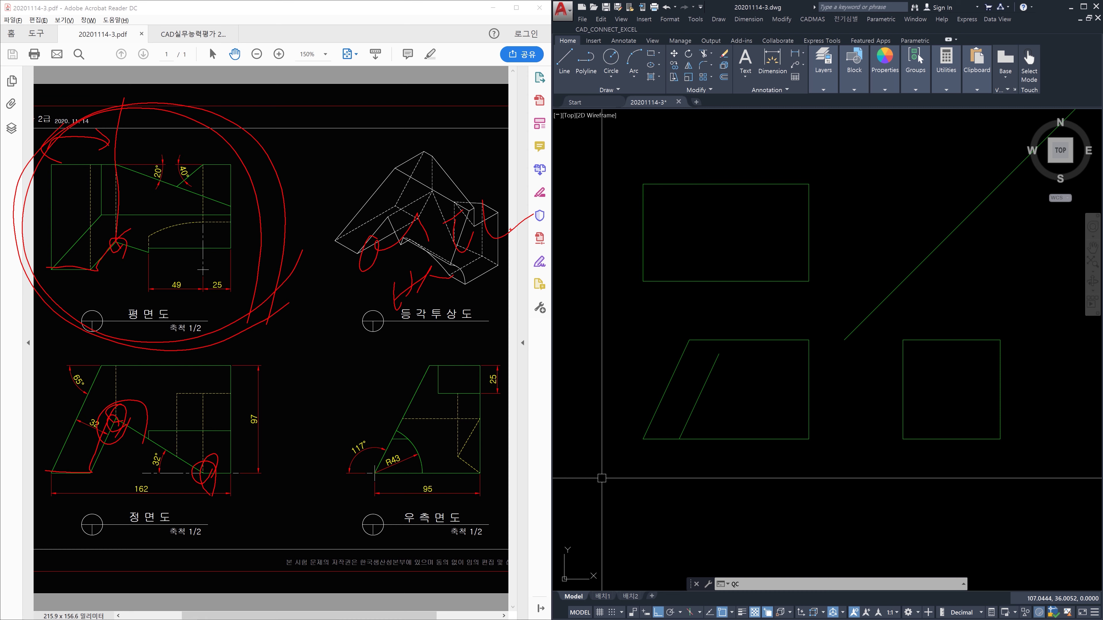
drag(89, 392, 126, 430)
mouse_move(297, 165)
mouse_down()
mouse_move(172, 329)
mouse_move(243, 340)
mouse_move(232, 362)
mouse_up()
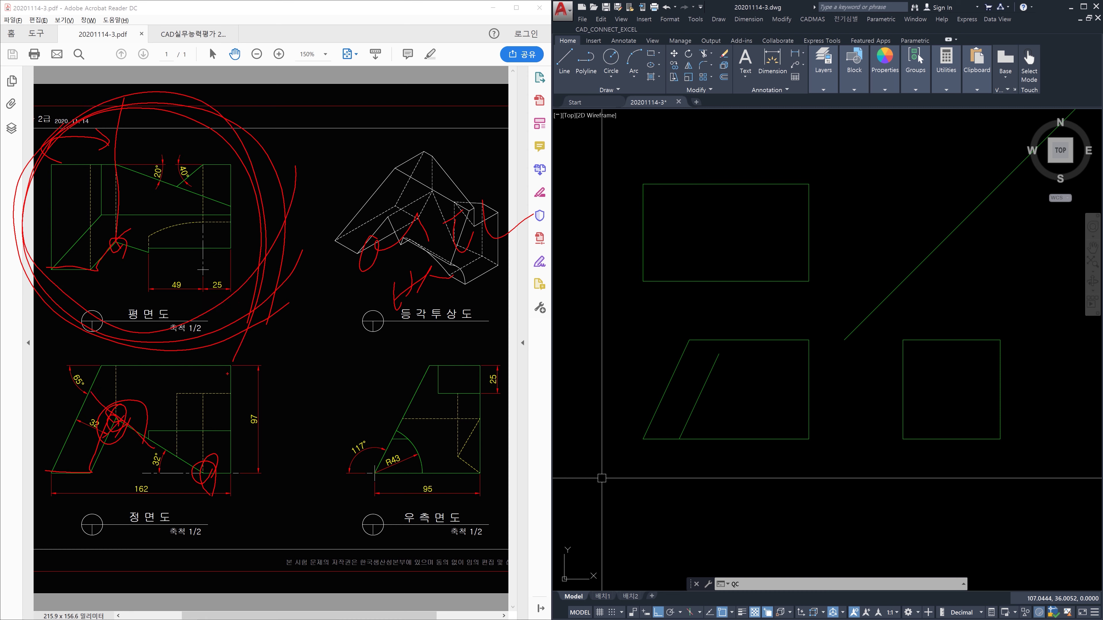
mouse_move(139, 355)
mouse_down()
mouse_move(243, 128)
mouse_move(279, 300)
mouse_up()
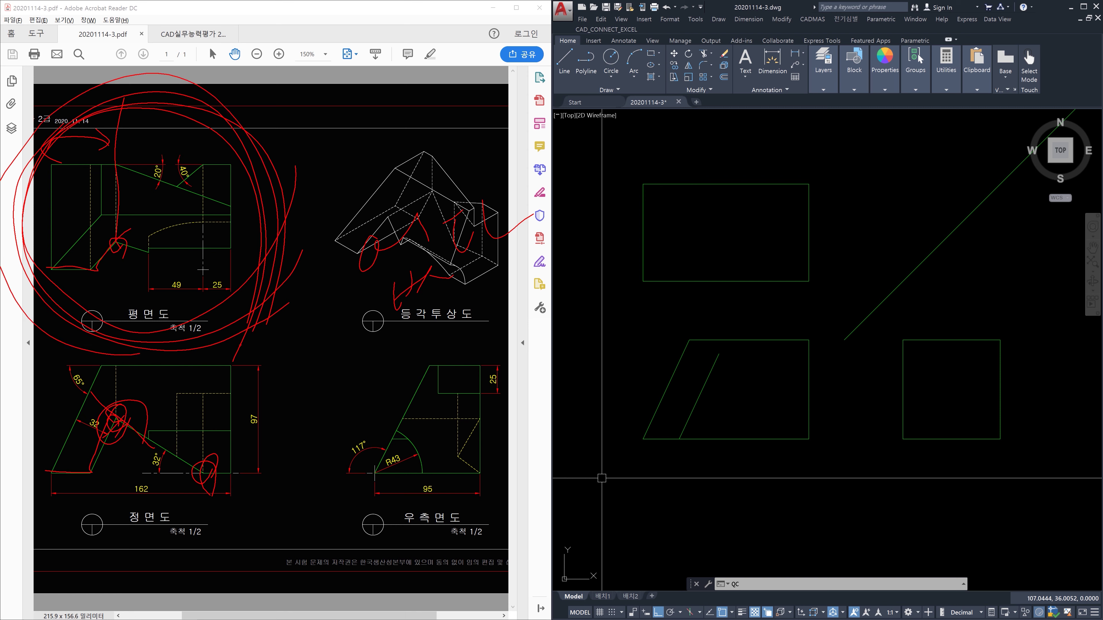
mouse_move(208, 478)
mouse_down()
mouse_move(267, 491)
mouse_move(174, 495)
mouse_move(273, 483)
mouse_move(263, 519)
mouse_up()
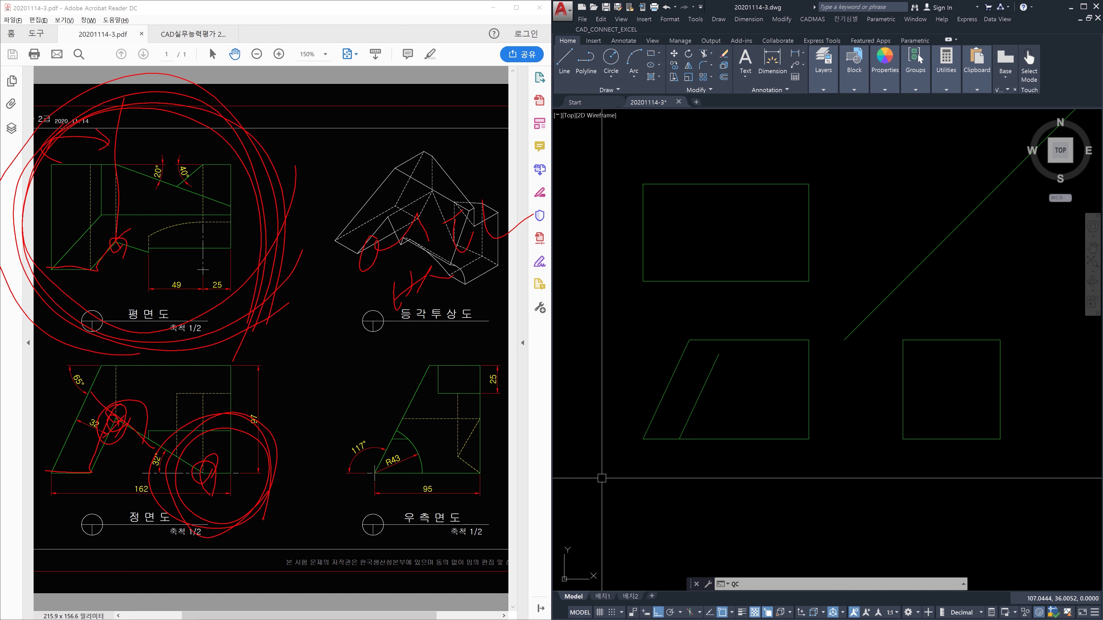
Step: Study the 32° line's lower endpoint against the top view's 49 and 25 dimensions and the isometric view in the exam PDF
drag(126, 249, 217, 296)
drag(111, 421, 208, 478)
drag(209, 279, 191, 337)
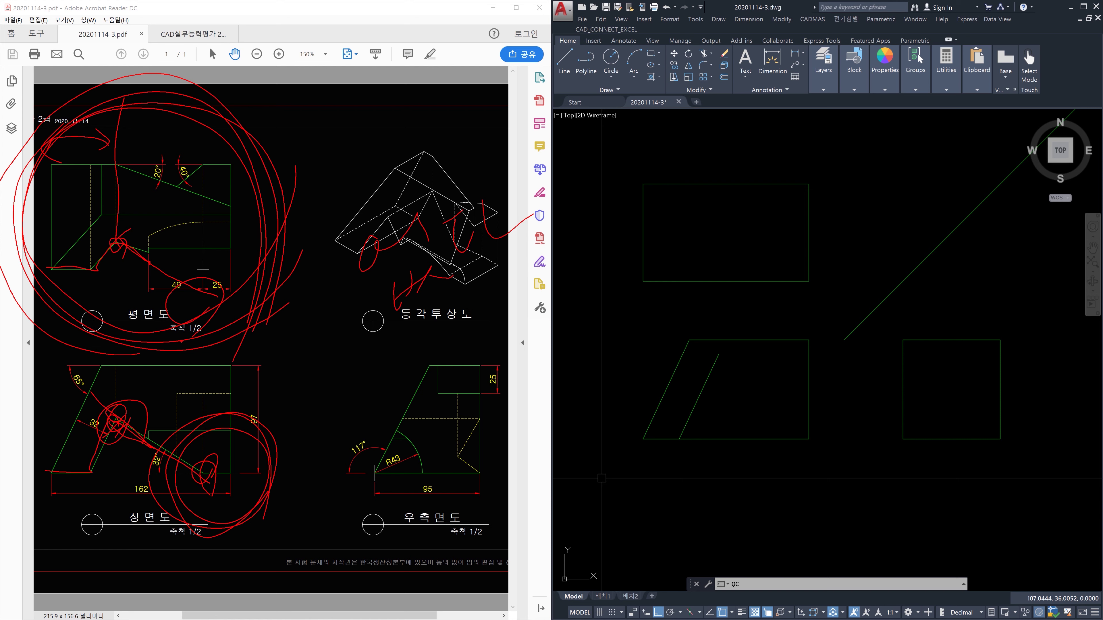
drag(432, 344, 518, 309)
mouse_move(443, 113)
mouse_down()
mouse_move(455, 371)
mouse_move(428, 132)
mouse_move(400, 364)
mouse_move(437, 122)
mouse_move(479, 201)
mouse_up()
mouse_move(279, 325)
mouse_down()
mouse_move(349, 286)
mouse_move(350, 332)
mouse_up()
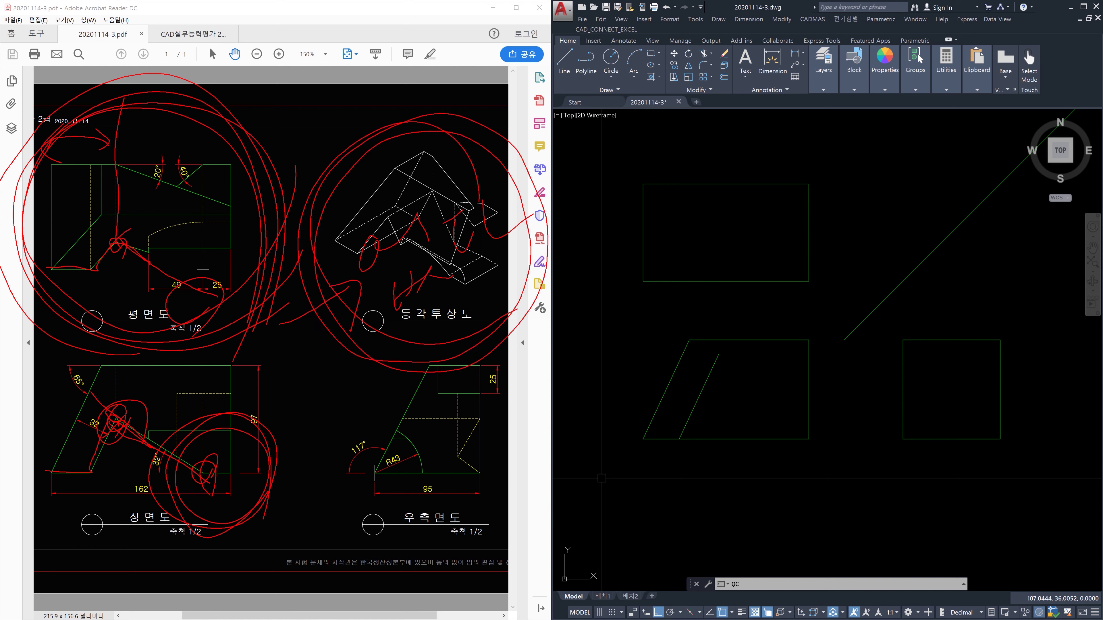
mouse_move(488, 261)
mouse_down()
mouse_move(444, 285)
mouse_move(498, 263)
mouse_move(409, 310)
mouse_up()
drag(466, 283, 423, 318)
mouse_move(418, 299)
mouse_down()
mouse_move(443, 312)
mouse_move(414, 311)
mouse_up()
drag(432, 289, 444, 311)
drag(417, 310, 443, 311)
mouse_move(204, 479)
mouse_down()
mouse_move(239, 473)
mouse_move(202, 477)
mouse_up()
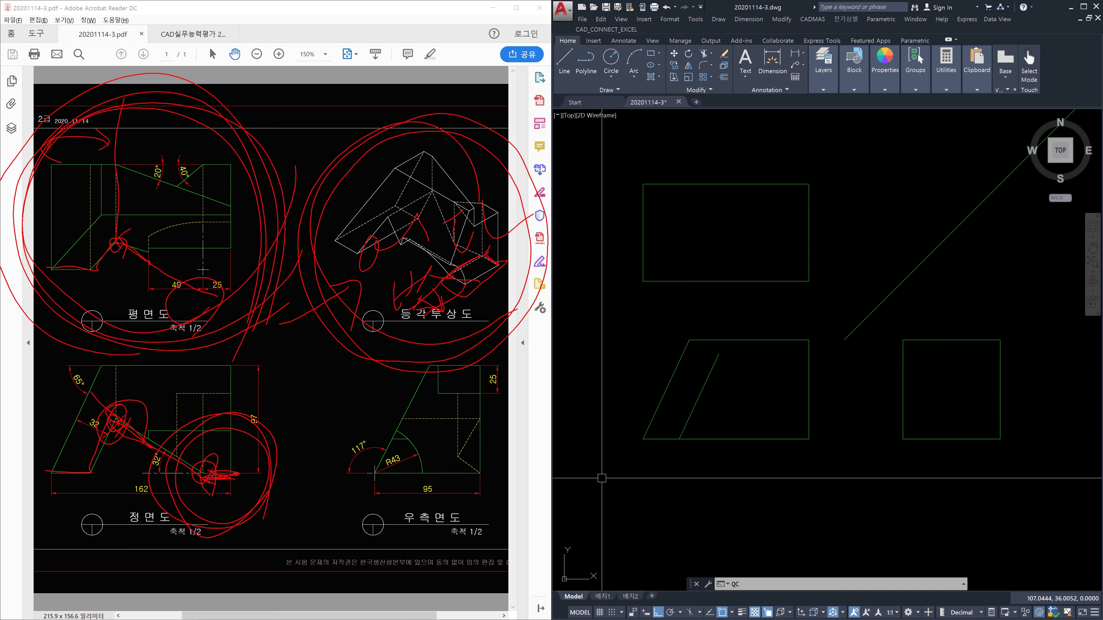
mouse_move(444, 272)
mouse_down()
mouse_move(461, 293)
mouse_move(469, 254)
mouse_move(422, 298)
mouse_up()
mouse_move(205, 163)
mouse_down()
mouse_move(233, 220)
mouse_move(198, 173)
mouse_move(227, 191)
mouse_move(228, 179)
mouse_up()
drag(236, 275, 230, 324)
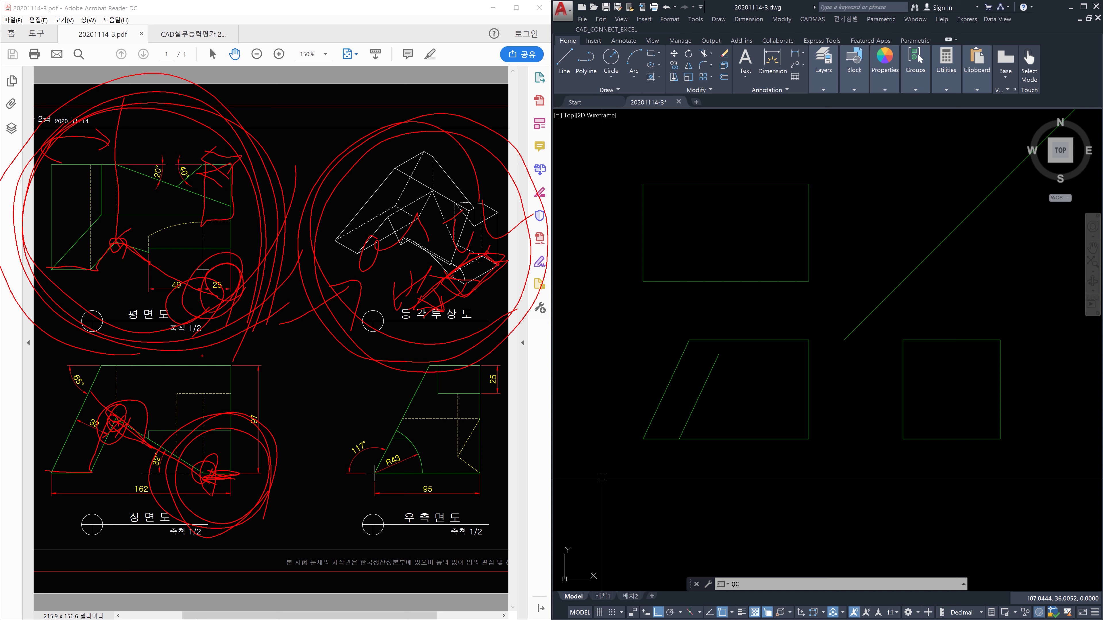
key(Escape)
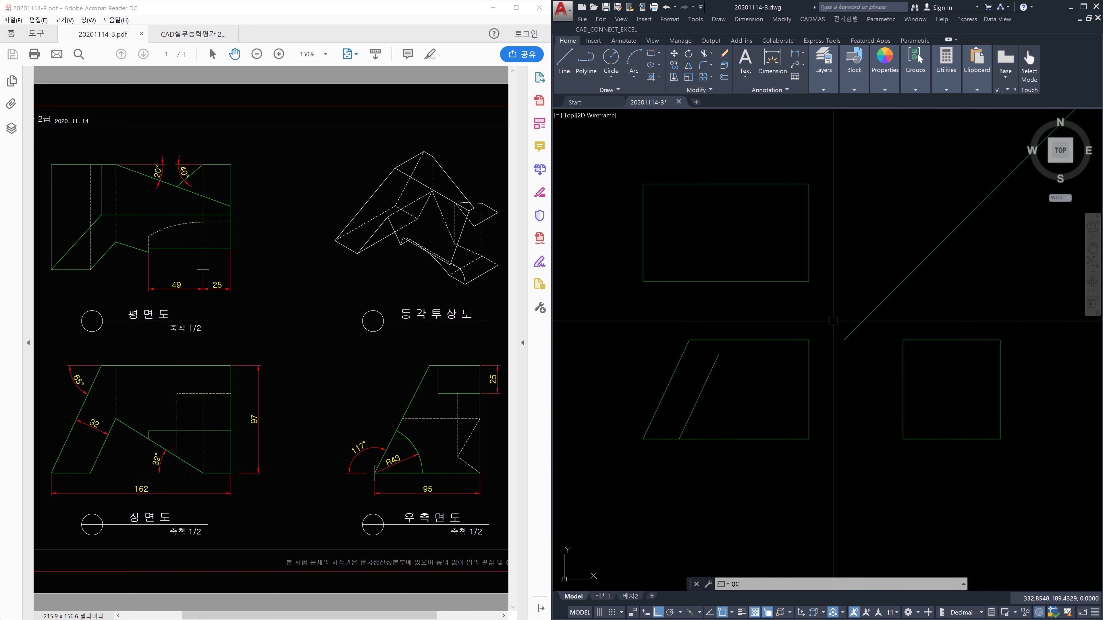
key(Escape)
text(25)
key(Return)
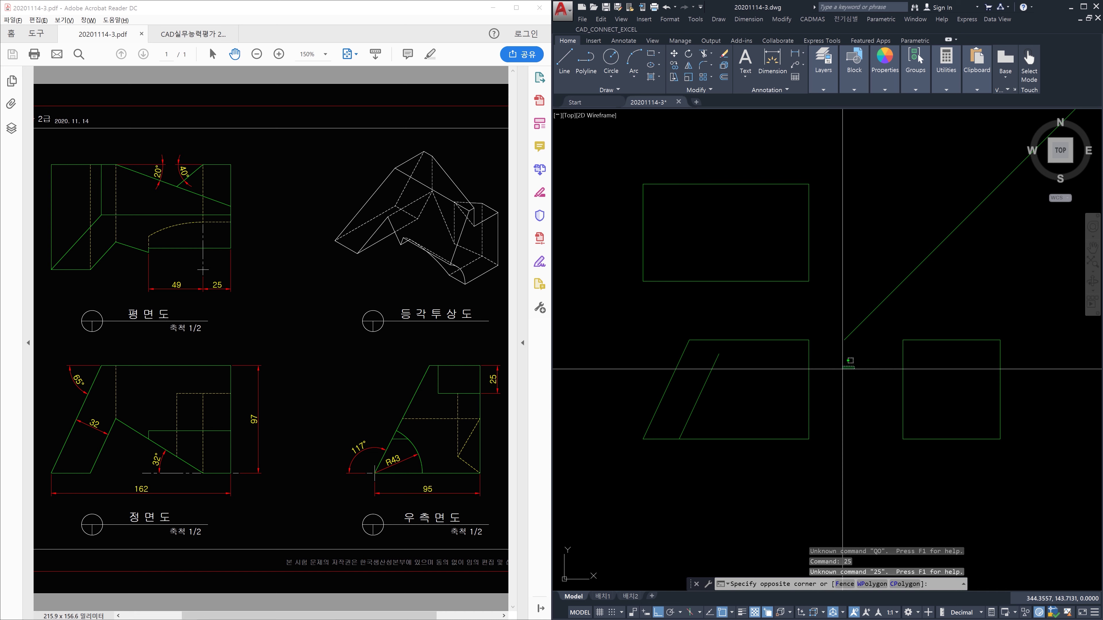
click(842, 371)
Step: Offset the right vertical edges of the front view and the top view 25 units toward the inside of each view
text(o)
key(space)
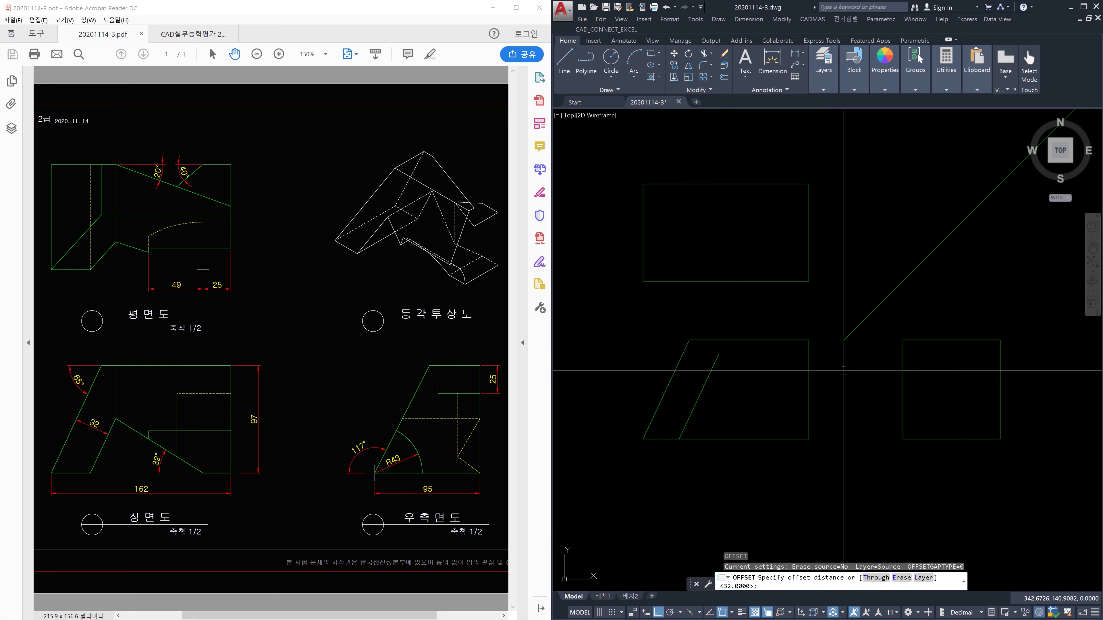
text(25)
key(space)
click(808, 379)
click(769, 383)
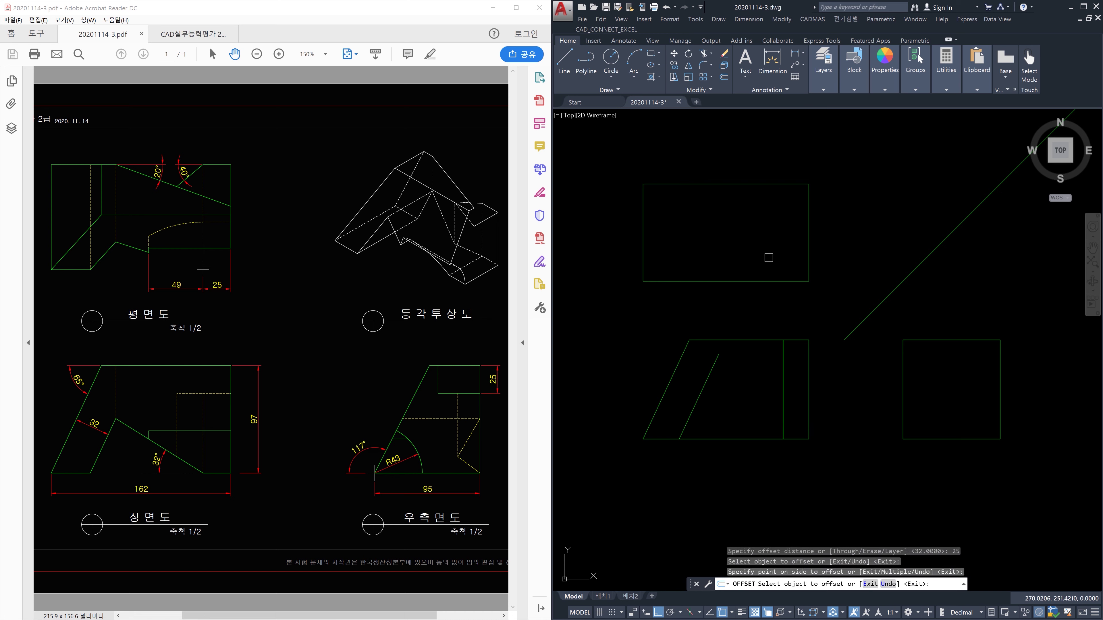
click(809, 253)
click(782, 243)
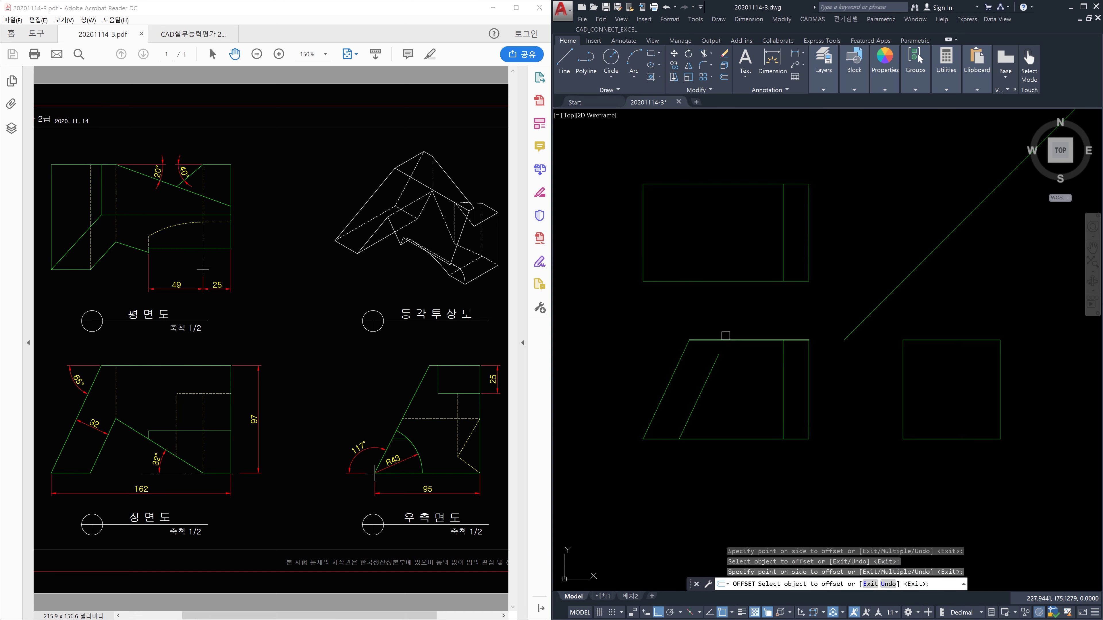
key(Escape)
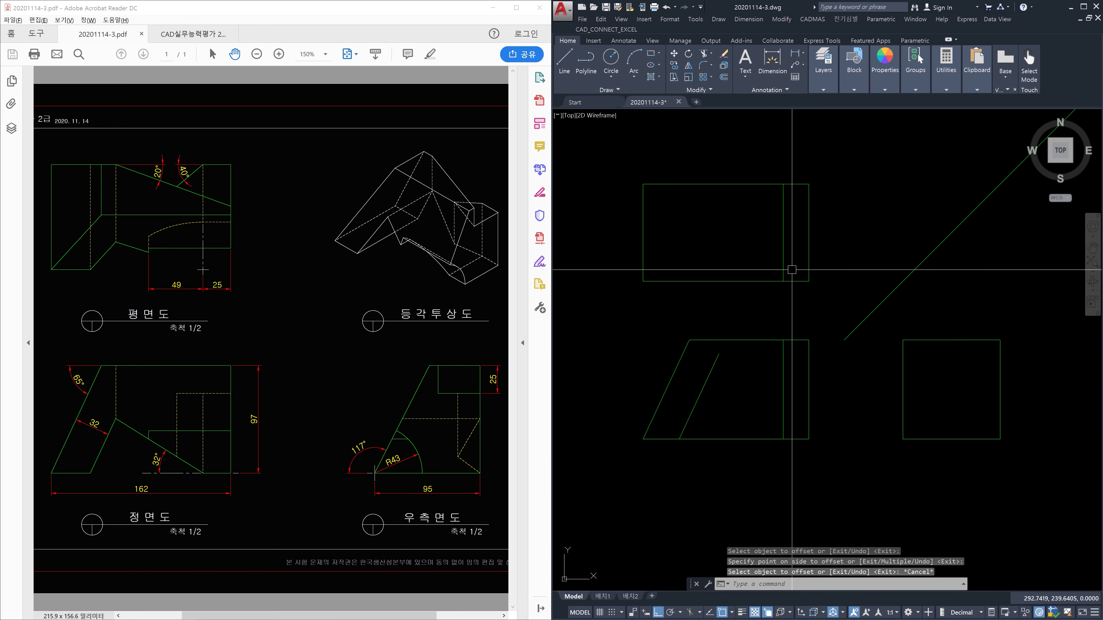
Step: Delete the vertical line offset 25 units inside the front view
drag(792, 269, 756, 264)
key(Escape)
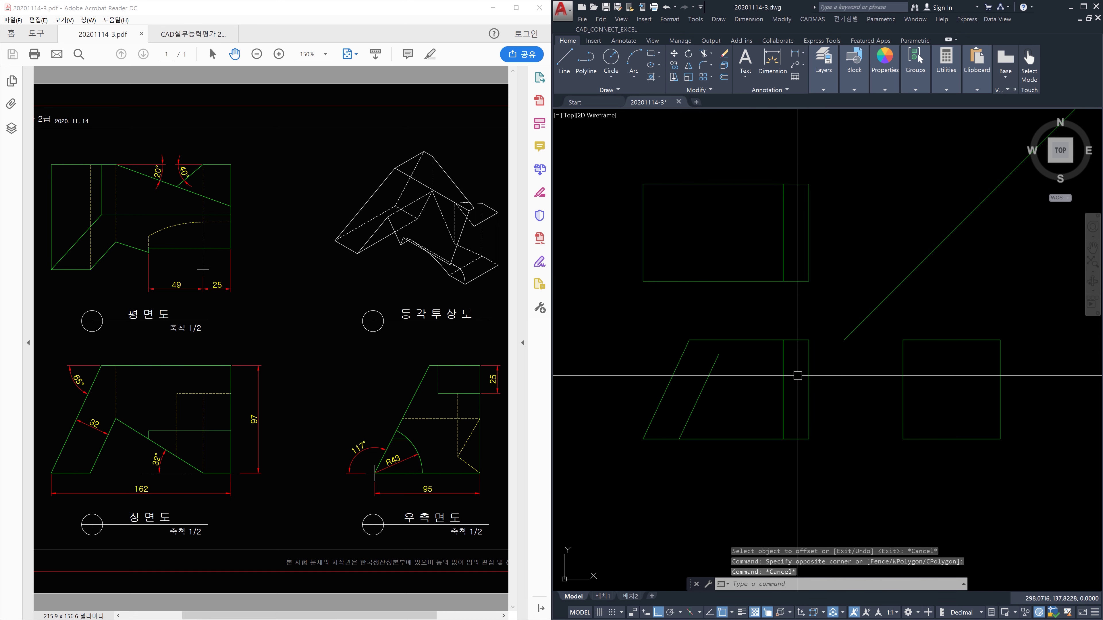
drag(800, 374, 746, 374)
key(Delete)
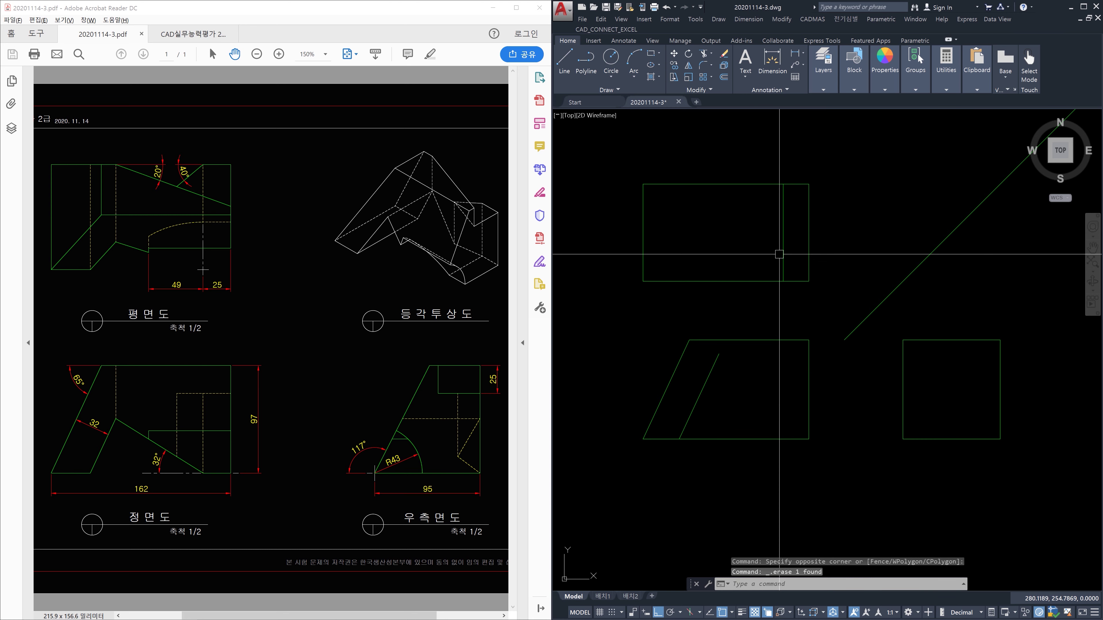
Step: Draw a vertical construction line along the top view's 25-unit offset line, running down through the front view
text(xl)
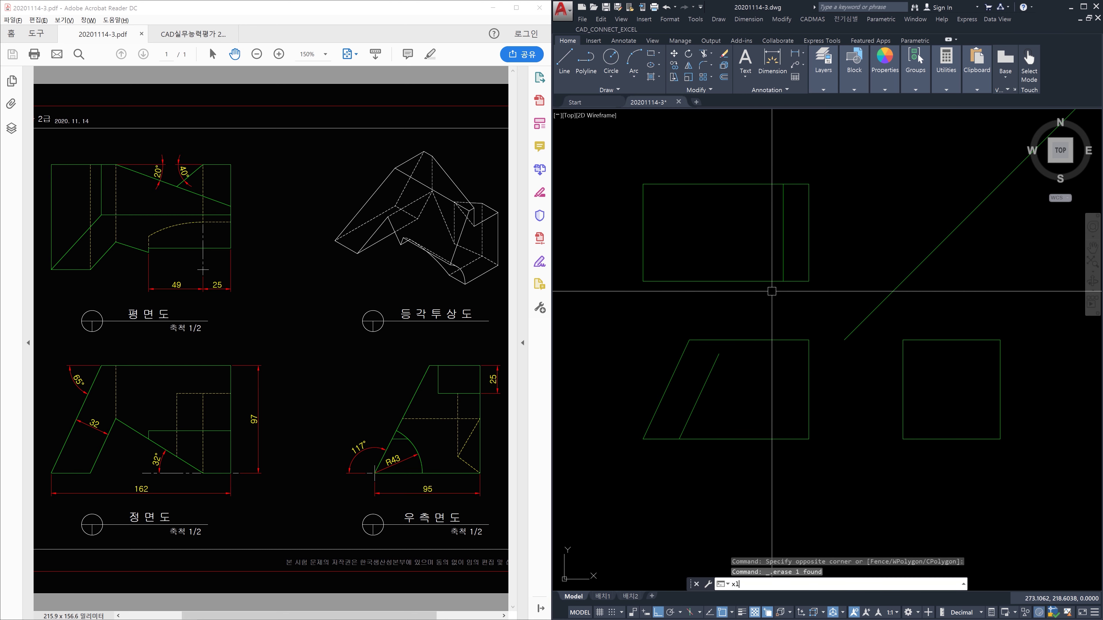
key(Return)
click(780, 269)
click(794, 428)
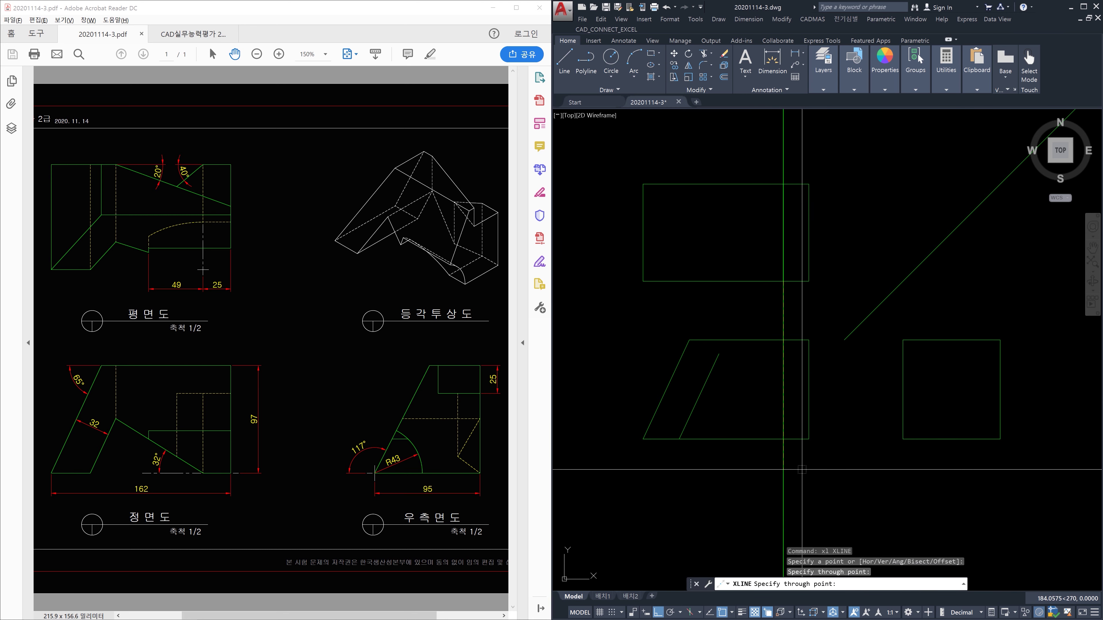
key(Escape)
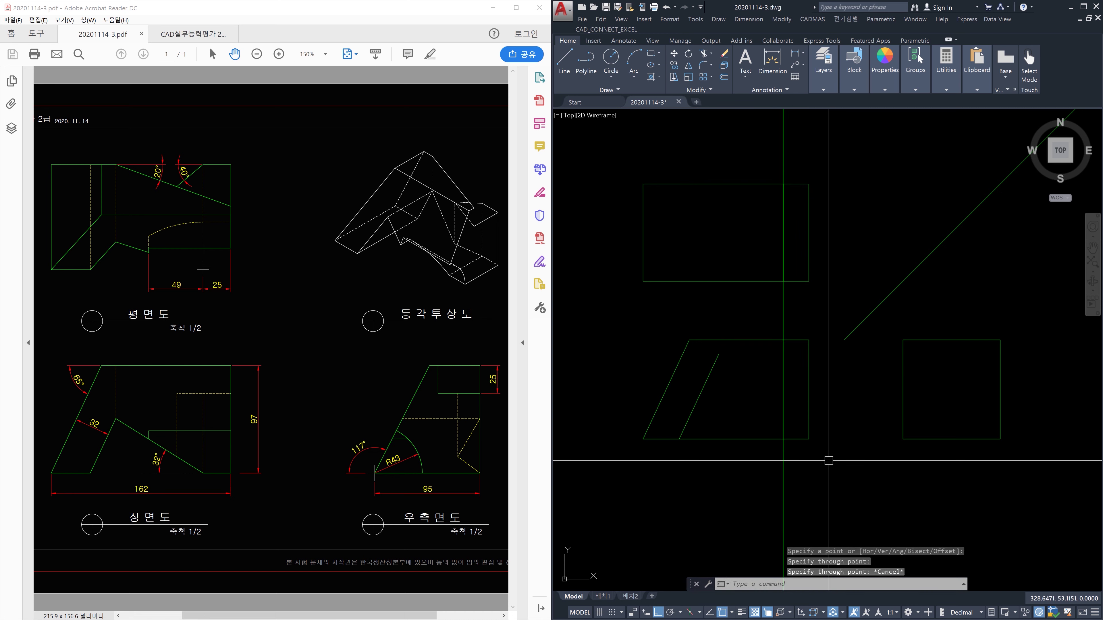
Step: Delete the vertical construction line and undo back to the separate 25-unit offset lines in the front and top views
click(826, 458)
click(714, 459)
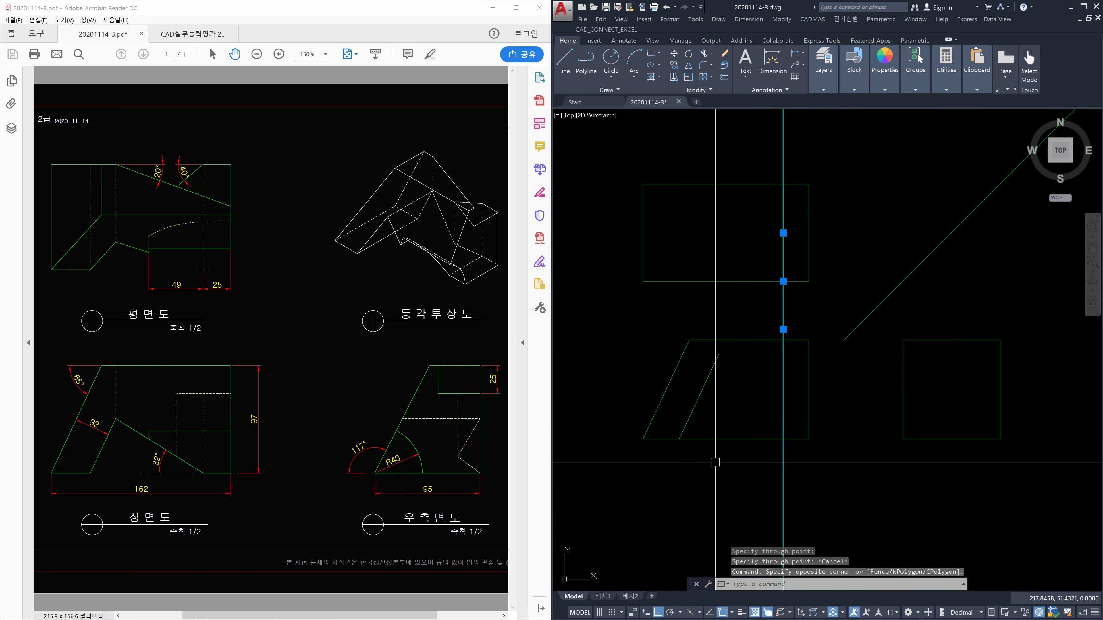
key(Delete)
key(ctrl+z)
key(ctrl+z)
key(ctrl+z)
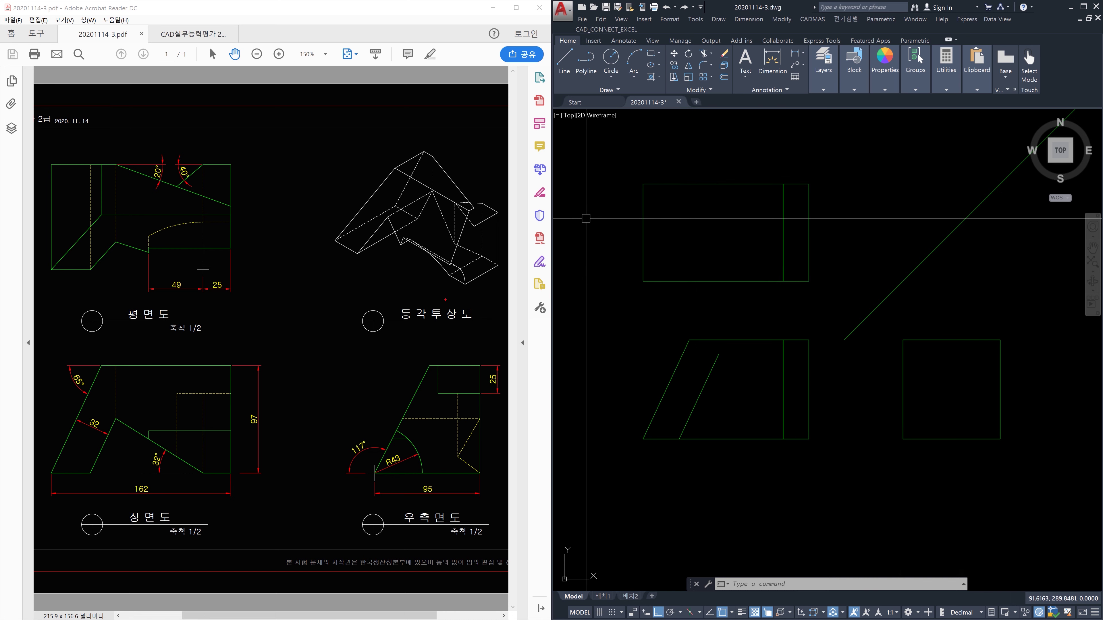
Step: Examine how the 25-unit line locates the 32° line's lower endpoint and where that line meets the offset slanted line in the front view
drag(208, 161, 207, 276)
mouse_move(205, 209)
mouse_down()
mouse_move(211, 152)
mouse_move(211, 309)
mouse_move(204, 269)
mouse_up()
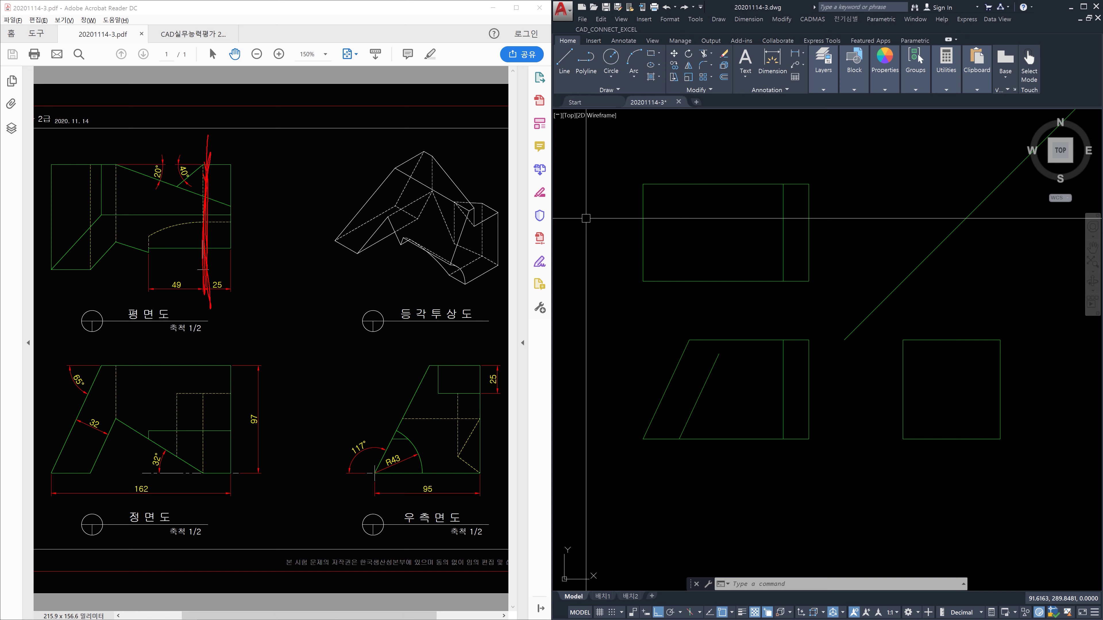
drag(782, 430, 779, 462)
mouse_move(215, 478)
mouse_down()
mouse_move(193, 467)
mouse_move(211, 487)
mouse_move(213, 467)
mouse_move(199, 463)
mouse_up()
drag(122, 423, 121, 431)
drag(227, 513, 226, 489)
mouse_move(800, 456)
mouse_down()
mouse_move(766, 459)
mouse_move(783, 463)
mouse_up()
mouse_move(175, 460)
mouse_down()
mouse_move(144, 480)
mouse_move(187, 475)
mouse_up()
drag(789, 445, 578, 323)
mouse_move(708, 417)
mouse_down()
mouse_move(712, 402)
mouse_move(686, 391)
mouse_move(712, 382)
mouse_move(695, 397)
mouse_move(782, 340)
mouse_up()
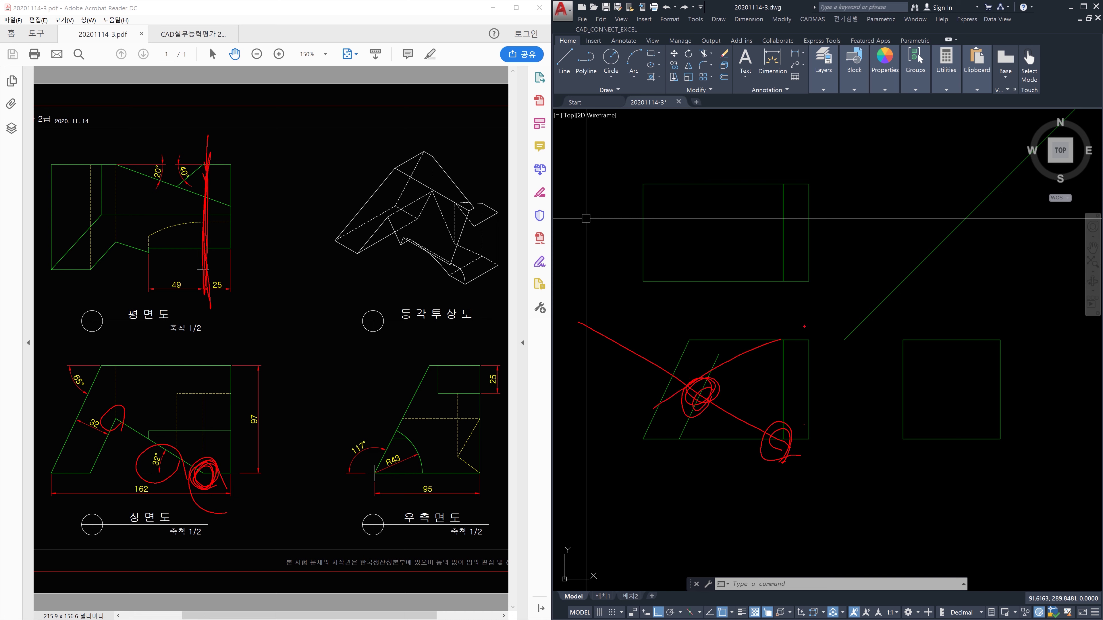
key(Escape)
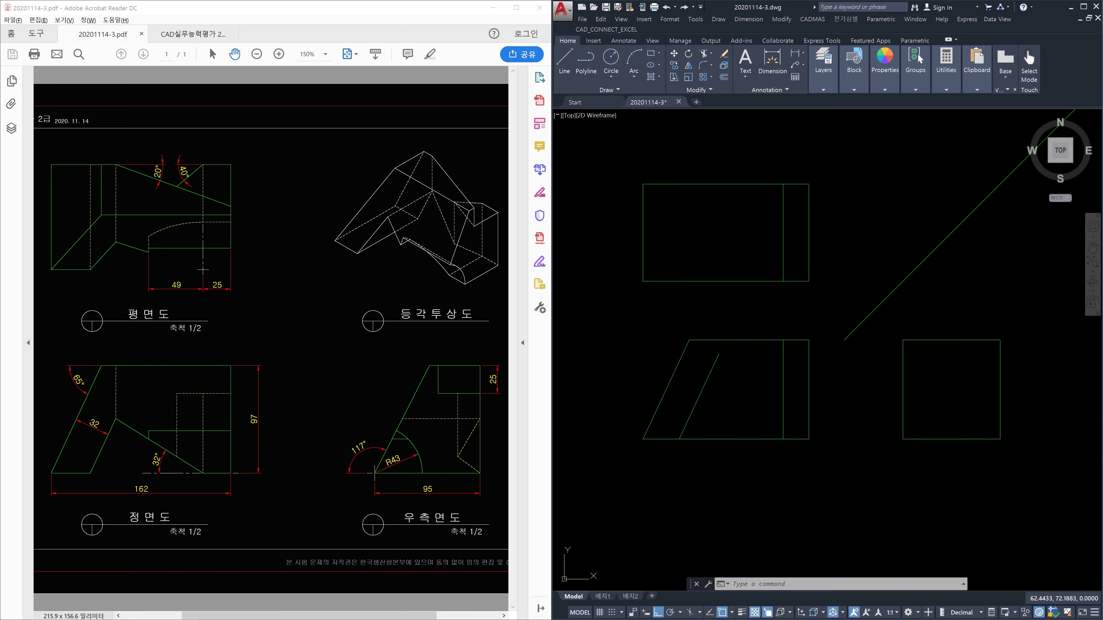
mouse_move(205, 478)
mouse_down()
mouse_move(194, 485)
mouse_move(346, 473)
mouse_up()
mouse_move(313, 456)
mouse_down()
mouse_move(345, 476)
mouse_move(331, 492)
mouse_up()
drag(352, 406, 373, 382)
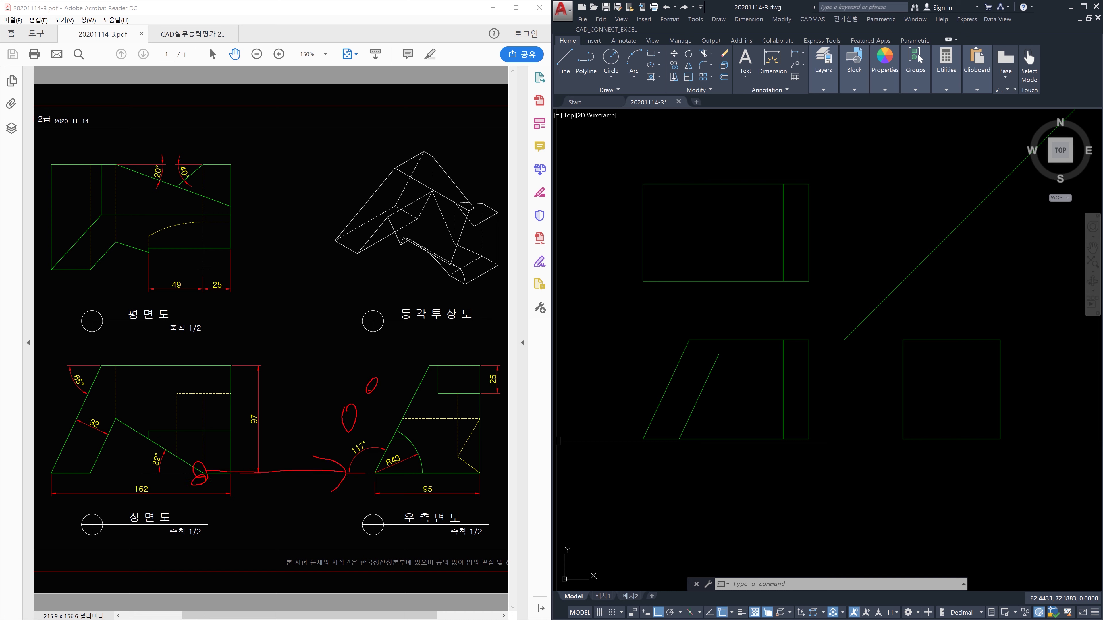
Step: Examine how the front view's 32° line can be expressed as a polar angle by subtracting 32° from 180°
mouse_move(288, 461)
mouse_down()
mouse_move(245, 413)
mouse_move(175, 438)
mouse_move(305, 437)
mouse_move(269, 382)
mouse_move(133, 482)
mouse_move(150, 468)
mouse_up()
mouse_move(292, 273)
mouse_down()
mouse_move(304, 325)
mouse_move(319, 284)
mouse_move(320, 319)
mouse_up()
drag(346, 262, 334, 266)
drag(152, 455, 177, 475)
mouse_move(312, 347)
mouse_down()
mouse_move(341, 356)
mouse_move(338, 374)
mouse_up()
mouse_move(354, 326)
mouse_down()
mouse_move(366, 341)
mouse_move(401, 322)
mouse_up()
drag(297, 370, 274, 387)
drag(433, 320, 286, 424)
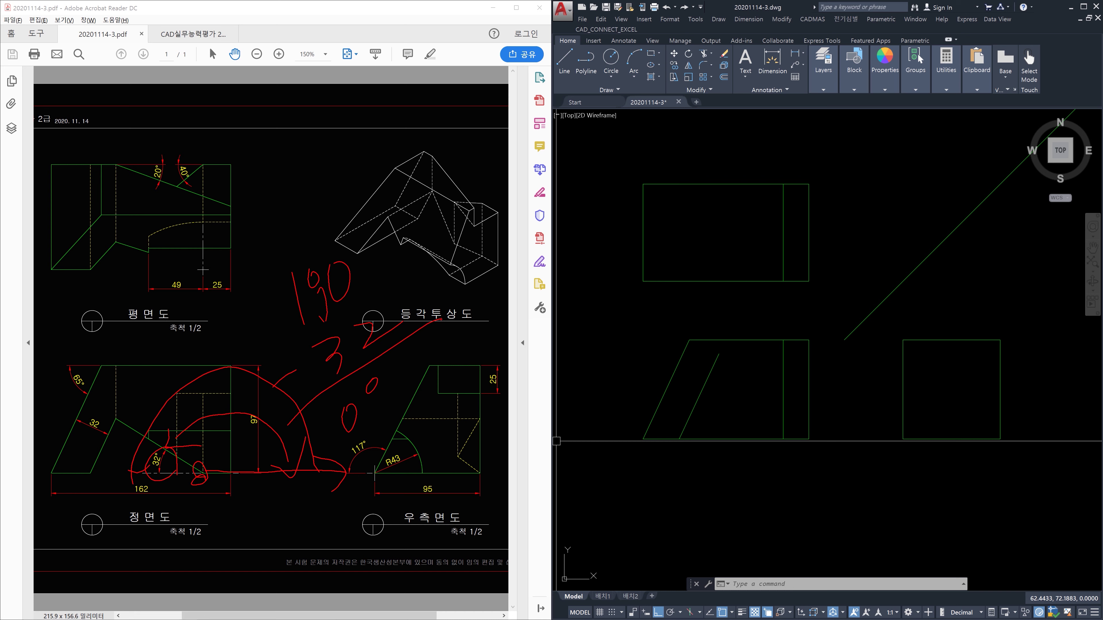
drag(307, 235, 346, 170)
drag(377, 131, 397, 187)
drag(415, 124, 426, 133)
drag(416, 127, 433, 174)
drag(447, 109, 463, 155)
drag(470, 124, 445, 132)
drag(369, 235, 537, 123)
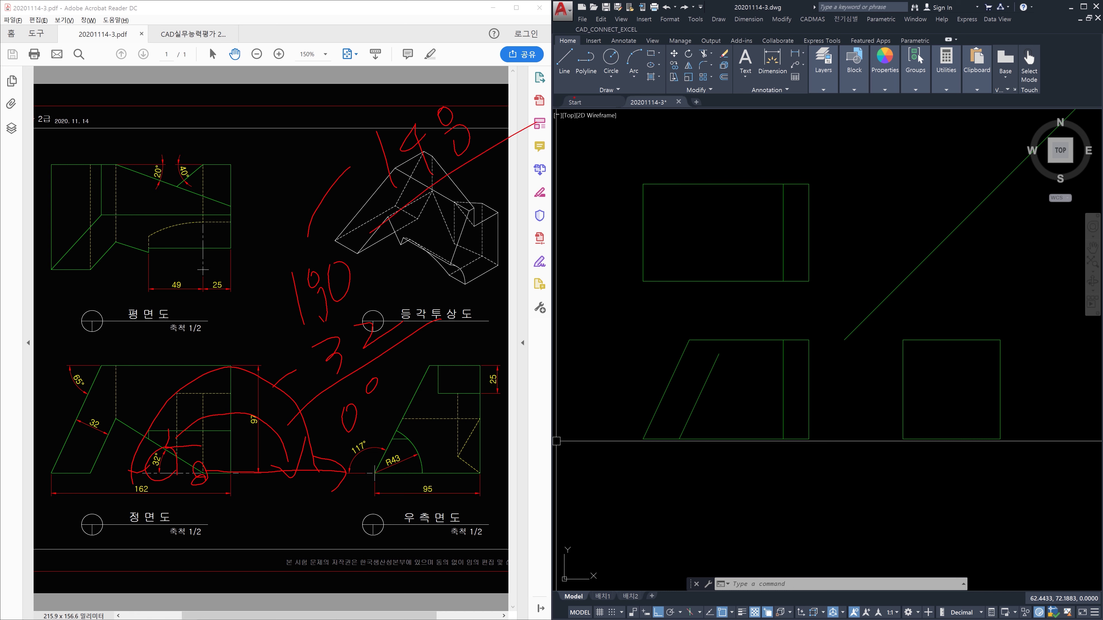
mouse_move(488, 154)
mouse_down()
mouse_move(350, 131)
mouse_move(400, 241)
mouse_up()
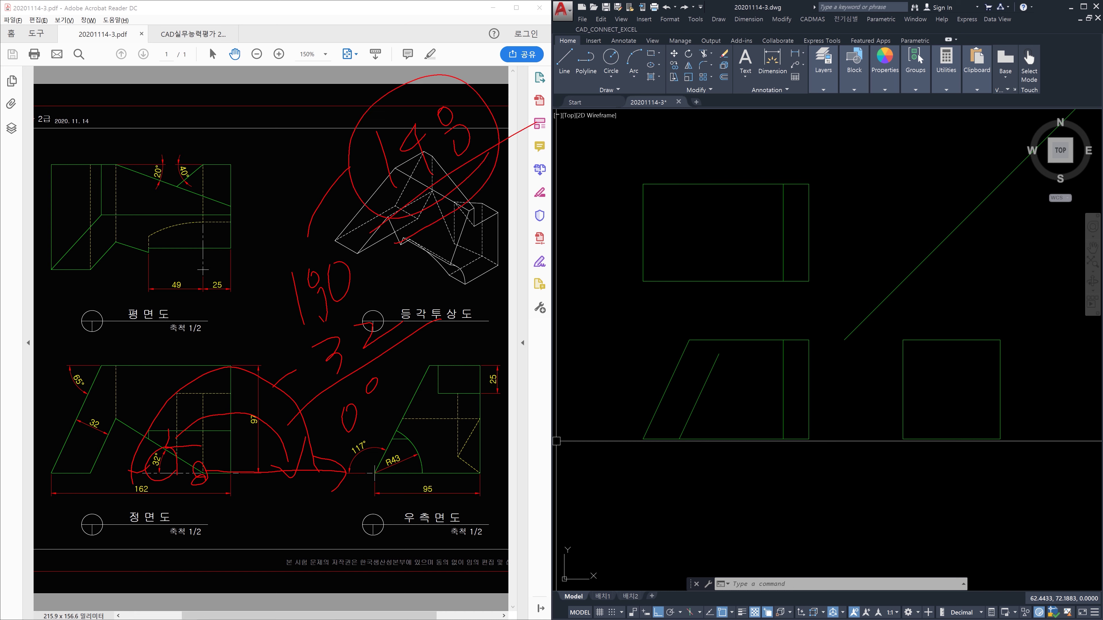
key(Escape)
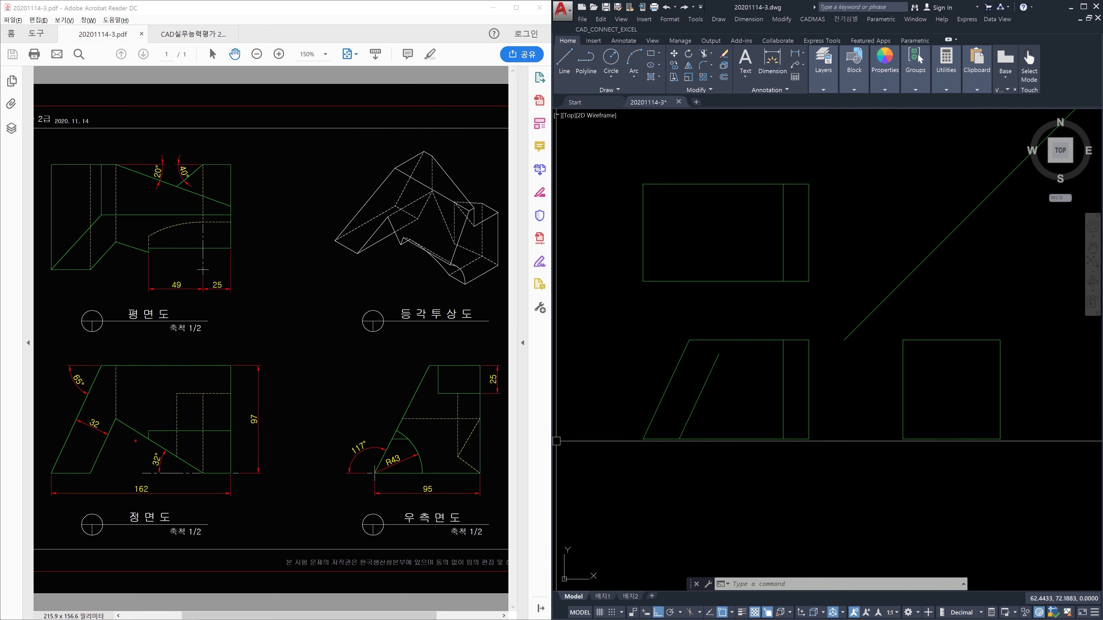
Step: Examine how extending the front view's 32° line beyond its lower endpoint lets its direction be given as -32°
mouse_move(200, 450)
mouse_down()
mouse_move(254, 439)
mouse_move(231, 457)
mouse_up()
drag(172, 415, 174, 448)
drag(205, 473, 279, 534)
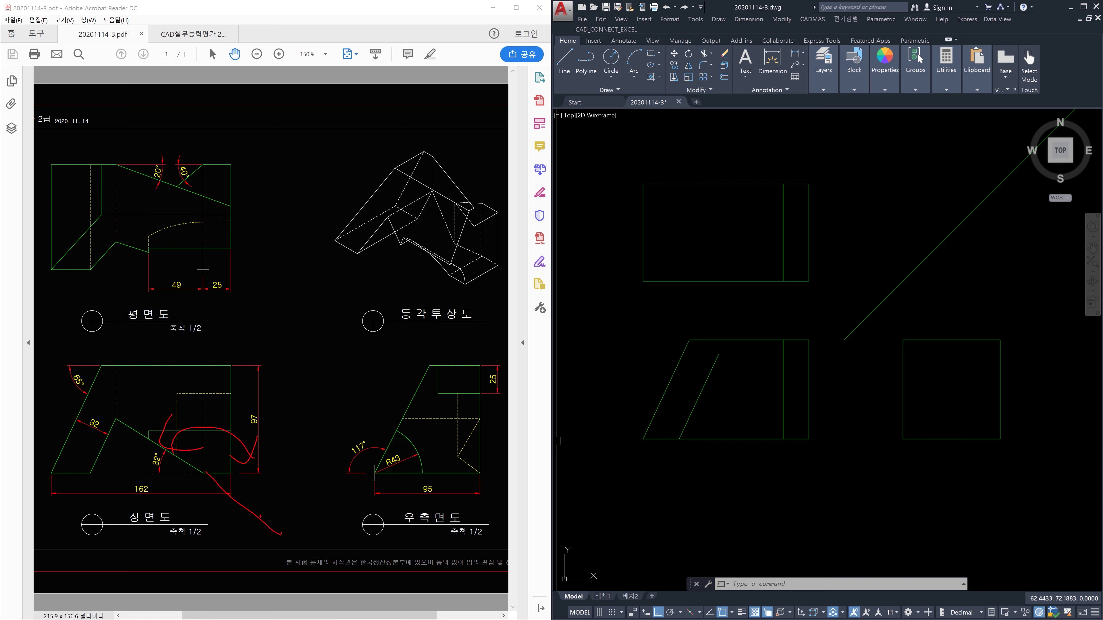
drag(219, 482, 280, 521)
mouse_move(255, 481)
mouse_down()
mouse_move(245, 506)
mouse_move(265, 475)
mouse_move(294, 501)
mouse_up()
drag(315, 464, 346, 469)
drag(323, 432, 330, 449)
drag(171, 447, 187, 474)
drag(284, 435, 333, 522)
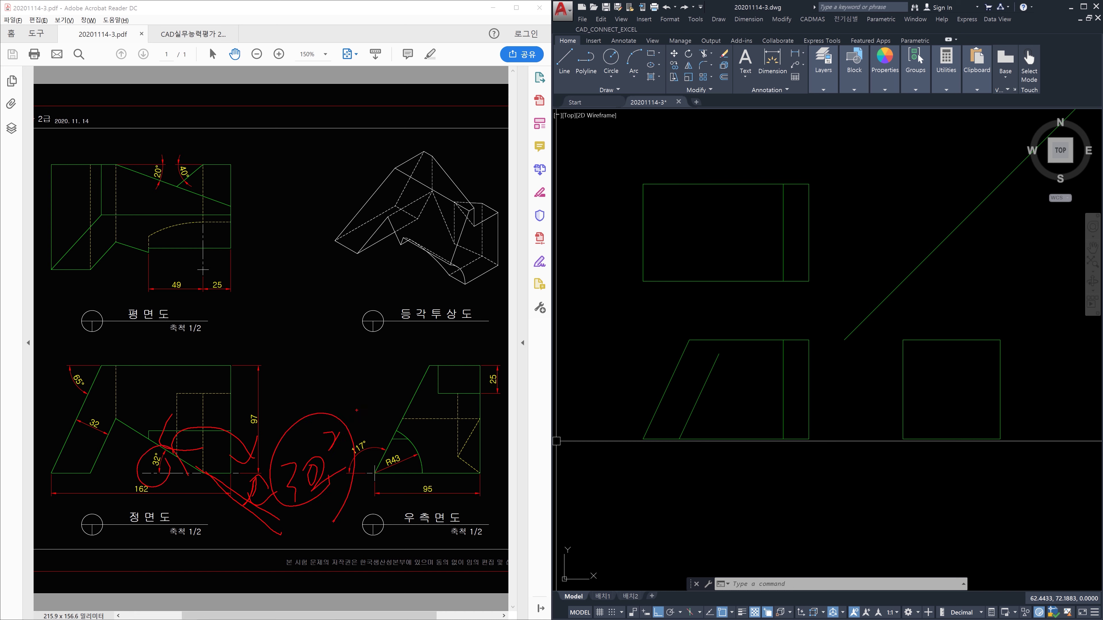
drag(330, 428, 338, 439)
drag(284, 347, 317, 333)
mouse_move(324, 300)
mouse_down()
mouse_move(347, 319)
mouse_move(353, 350)
mouse_up()
mouse_move(376, 282)
mouse_down()
mouse_move(377, 310)
mouse_move(408, 295)
mouse_up()
drag(410, 256, 408, 257)
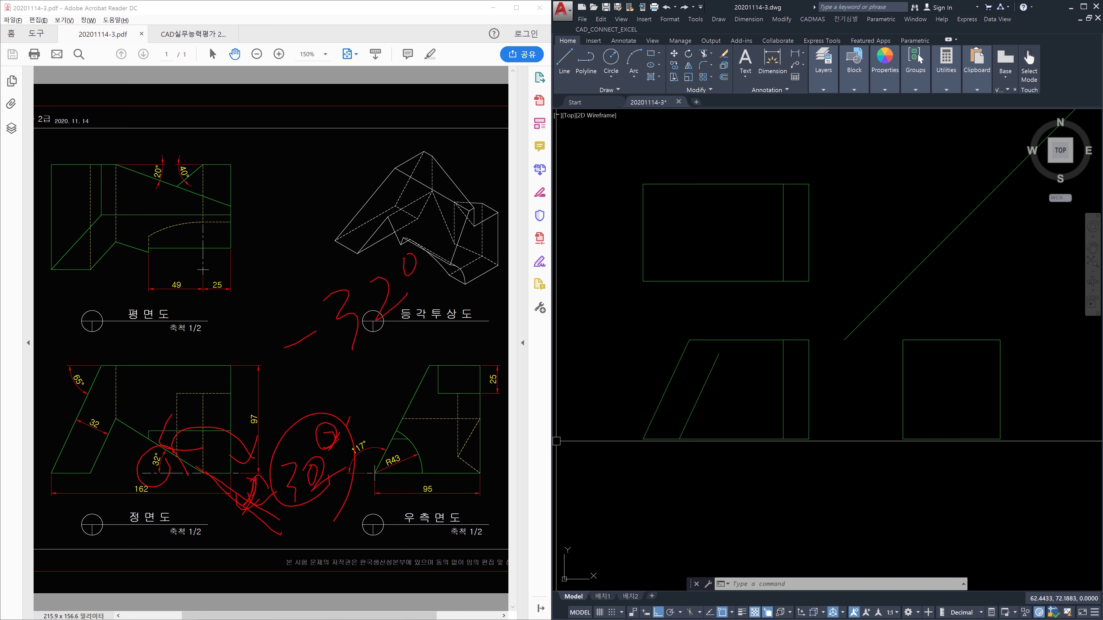
key(Escape)
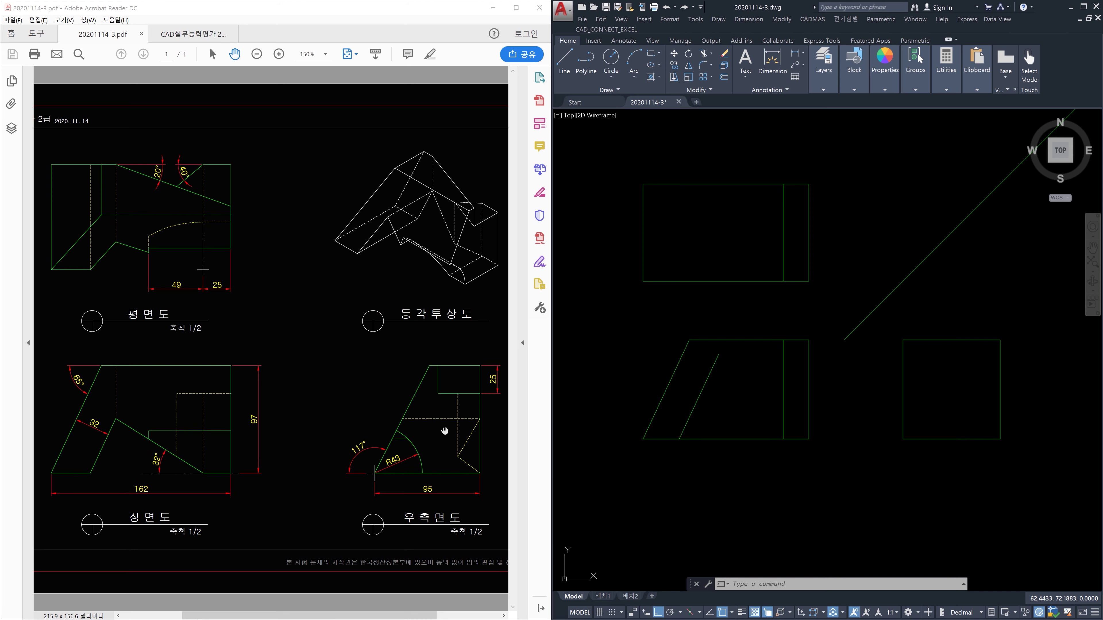
Step: Try a line at -32° from the lower end of the front view's 25-unit vertical line, extending past the slanted edge, and delete it
text(l)
key(Return)
click(791, 438)
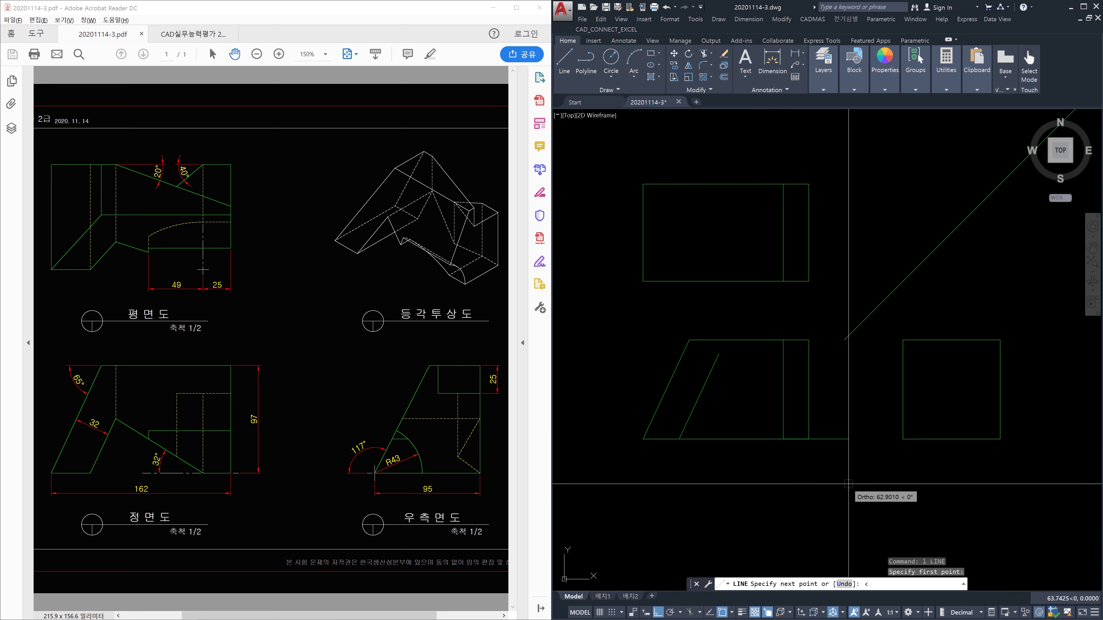
text(<-32)
key(Return)
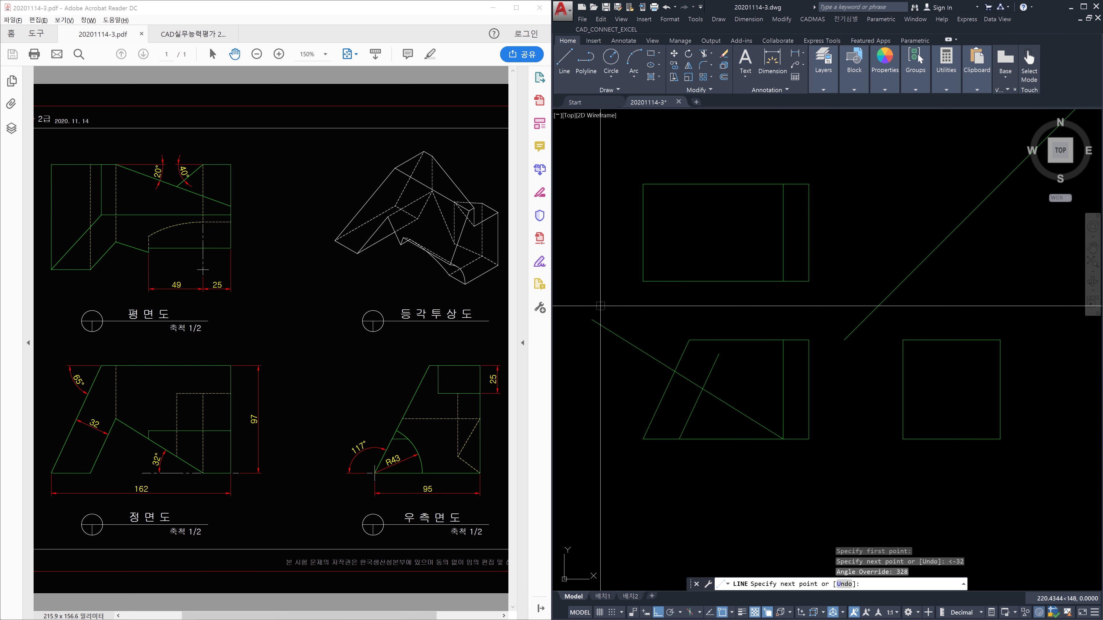
click(600, 308)
key(Escape)
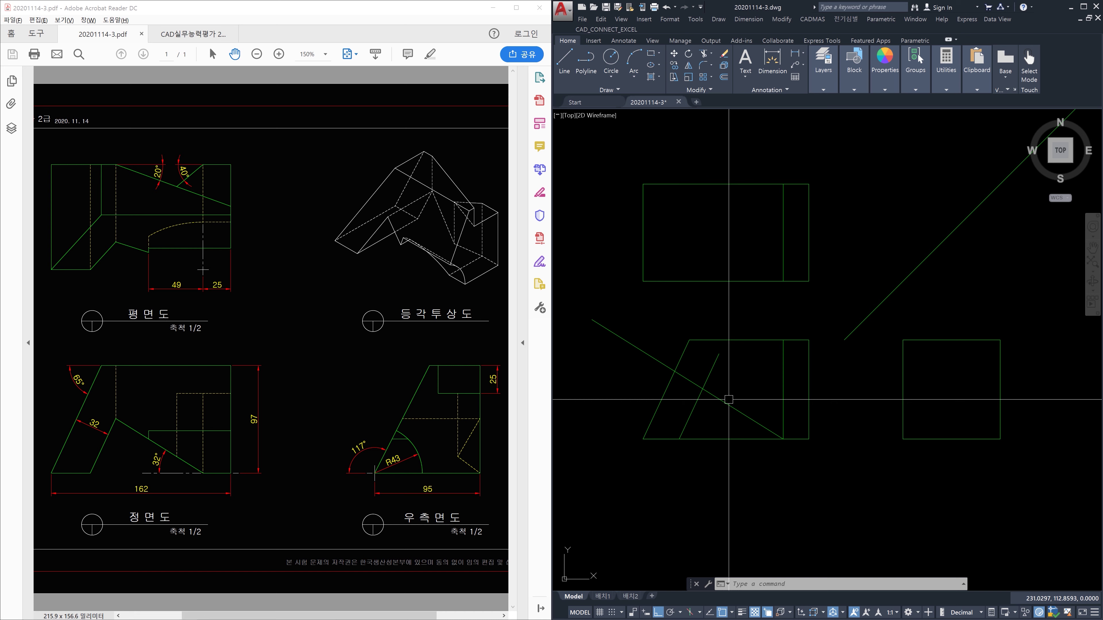
click(727, 401)
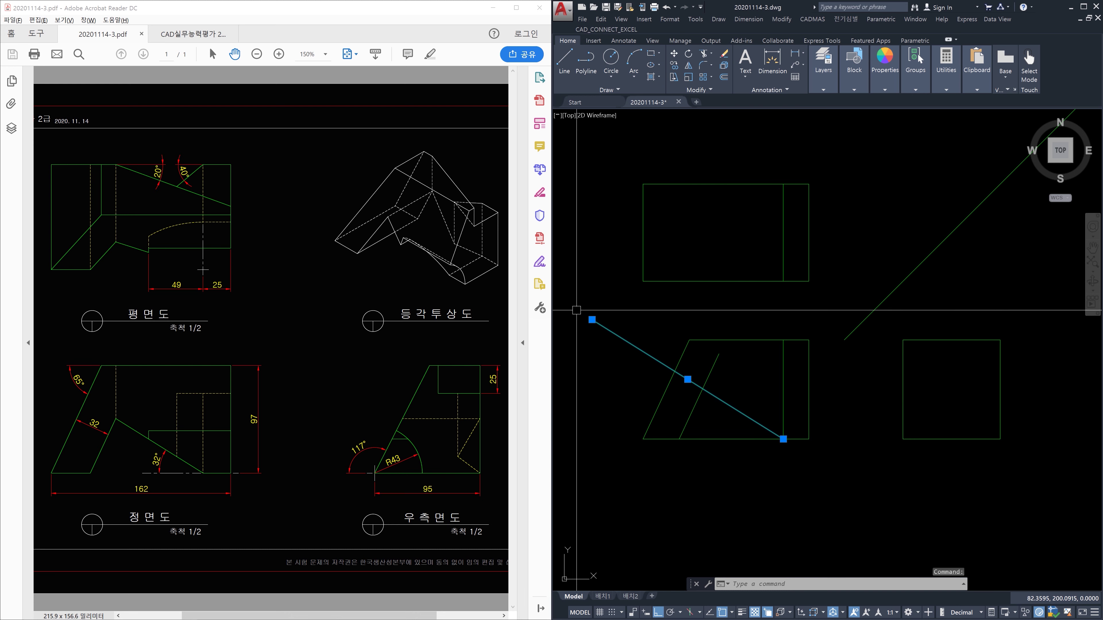
key(Delete)
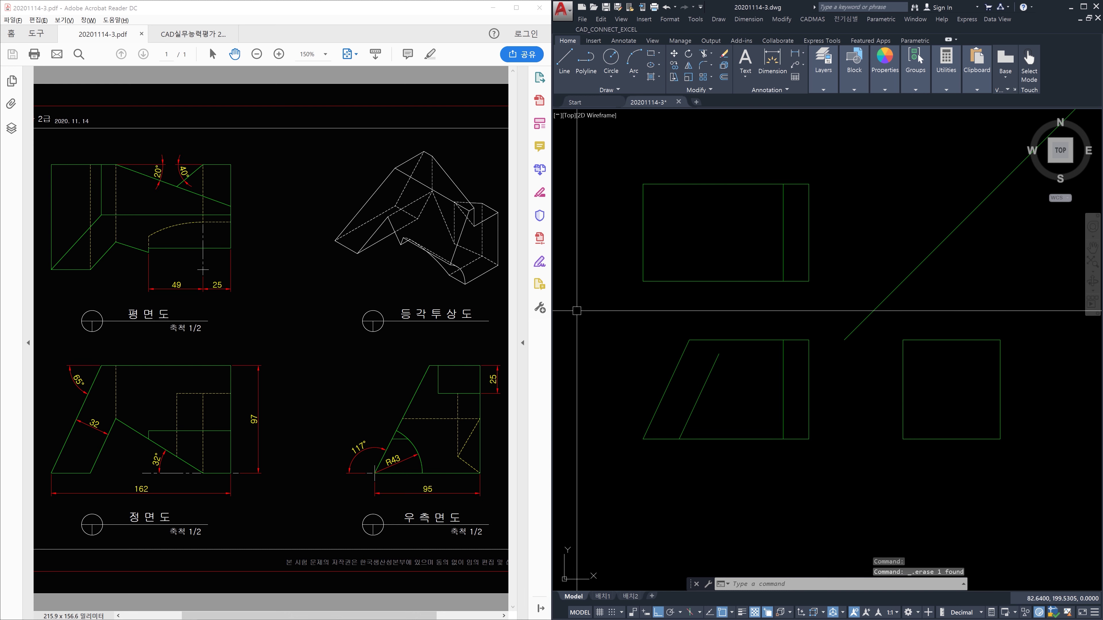
Step: Draw a construction line at -32° through the lower end of the front view's 25-unit vertical line
text(xl)
key(Return)
text(a)
key(Return)
text(-32)
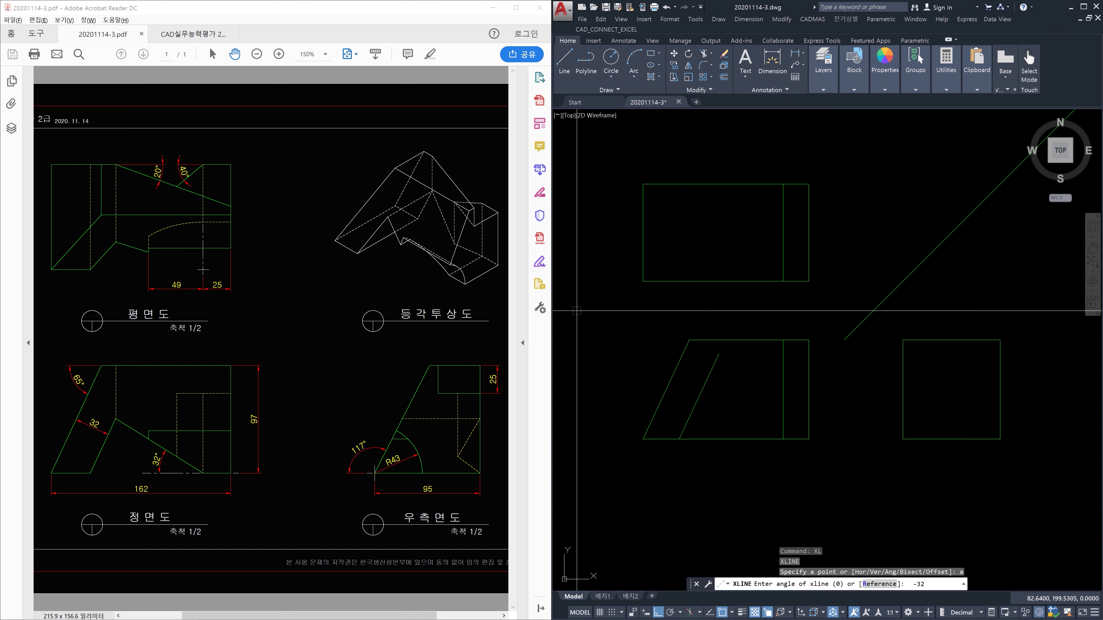
key(Return)
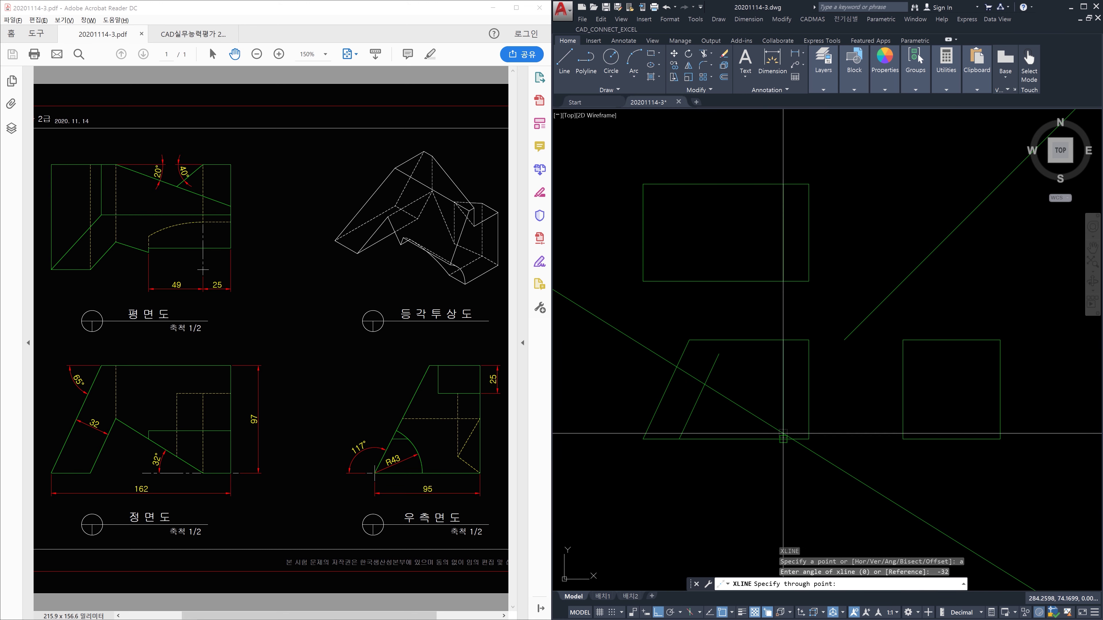
click(783, 438)
key(Escape)
key(Escape)
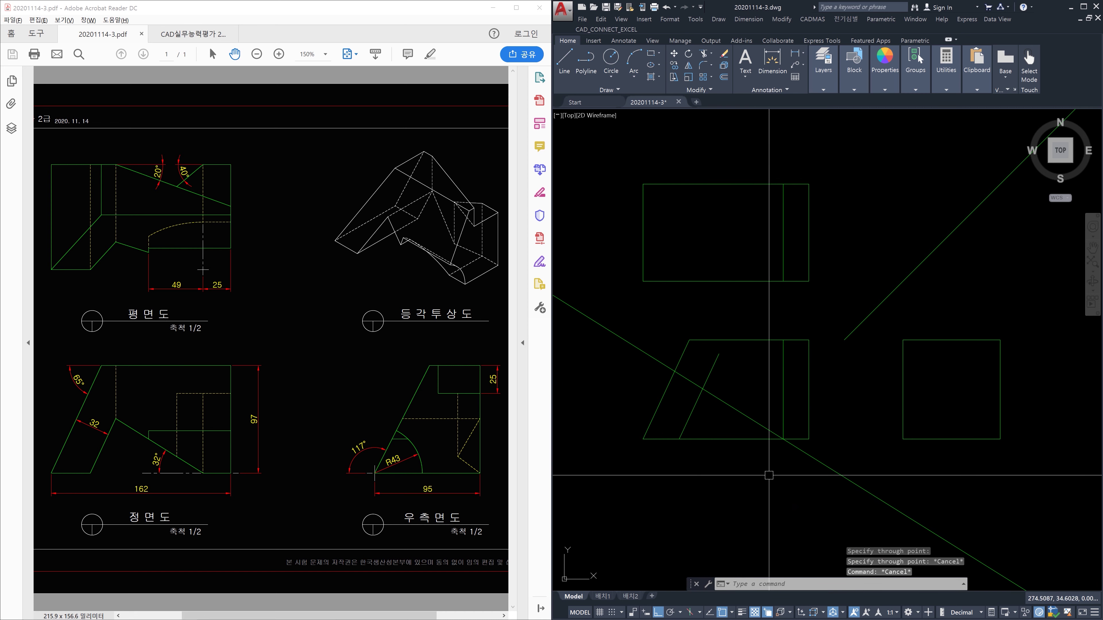
Step: Trim off the part of the -32° construction line that extends below the front view's base edge
text(tr)
key(Return)
click(782, 439)
key(Return)
click(793, 452)
key(Return)
Step: Trim the 32° line and the inner slanted line against each other so they meet at a peak in the front view
key(Return)
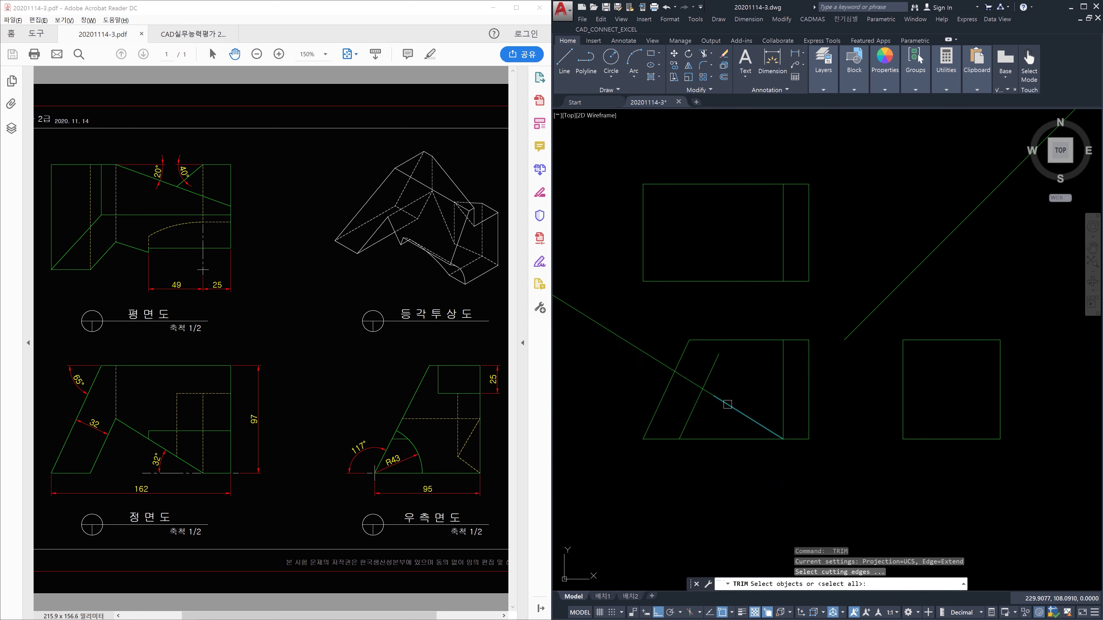
click(695, 410)
key(Return)
click(690, 384)
click(711, 372)
key(Escape)
key(Escape)
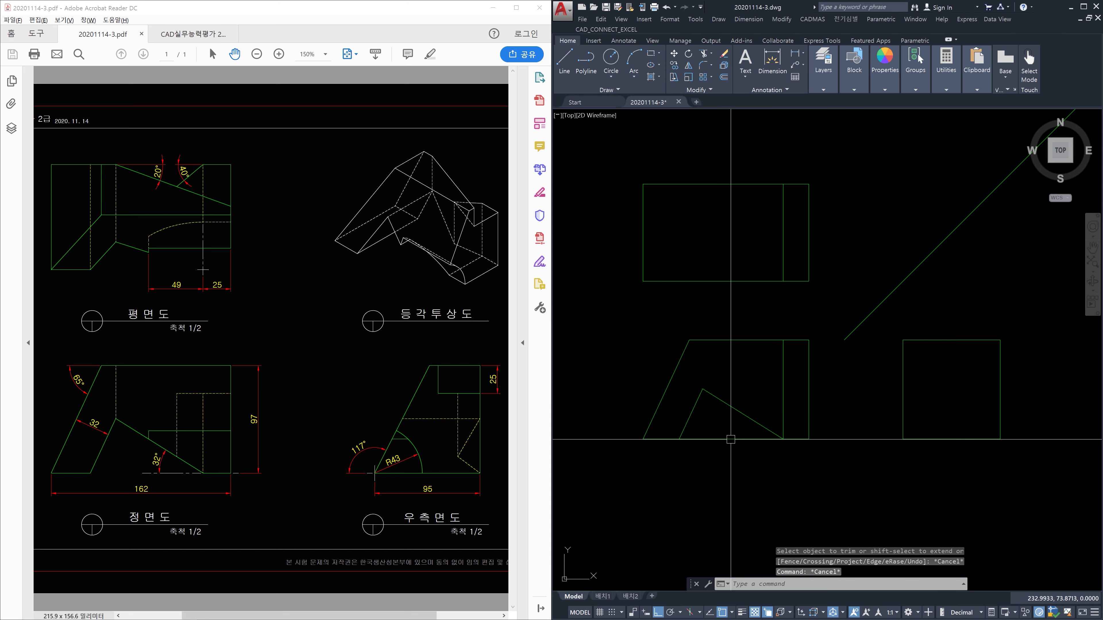
Step: Trim the front view's base edge between the inner slanted line and the 32° line, and delete the 25-unit vertical line
text(ㄷr)
key(Return)
click(746, 397)
click(693, 415)
key(Return)
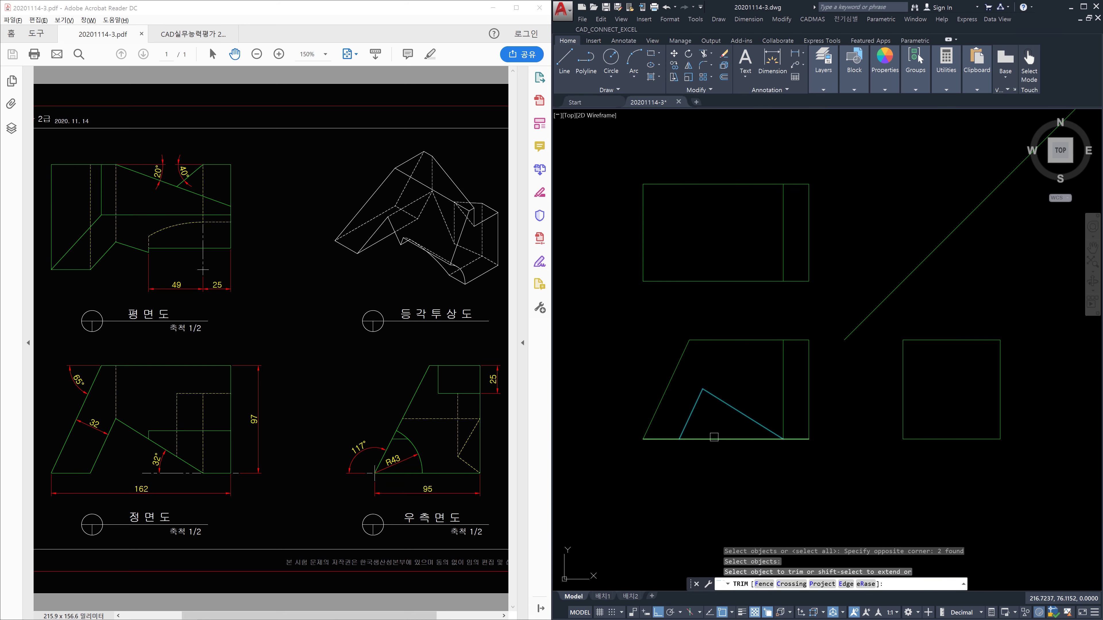
click(714, 438)
key(Escape)
click(783, 414)
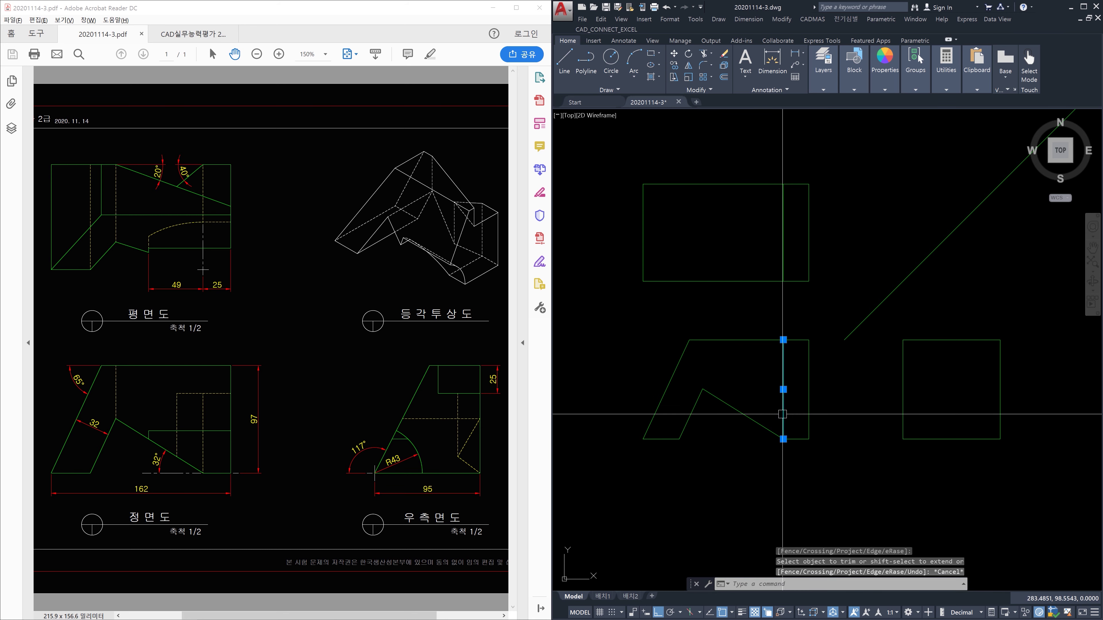
key(Delete)
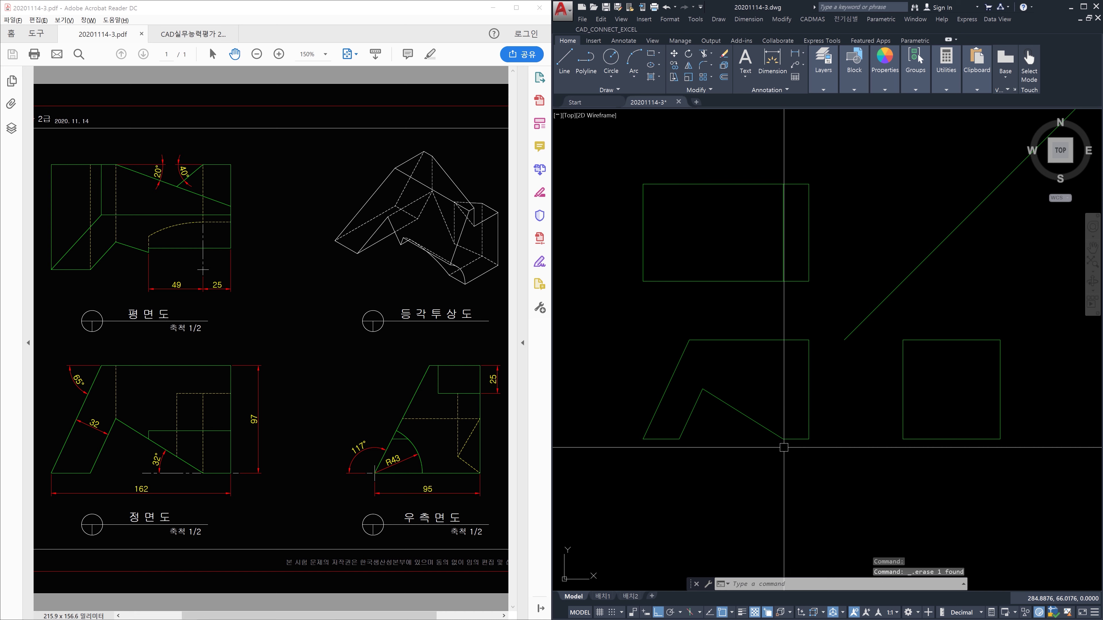